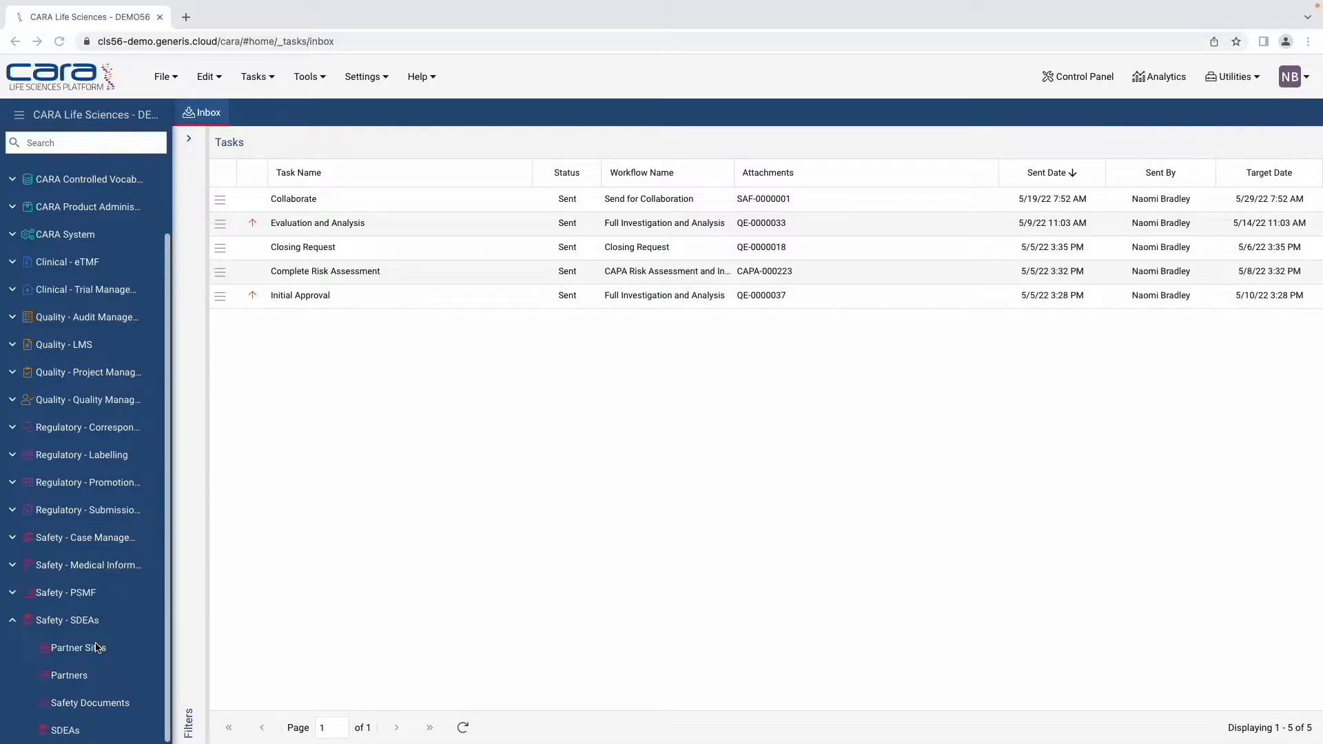
Step: Browse the Partner Sites, Partners, Safety Documents and SDEAs lists, then return to the Partners list
left_click(95, 653)
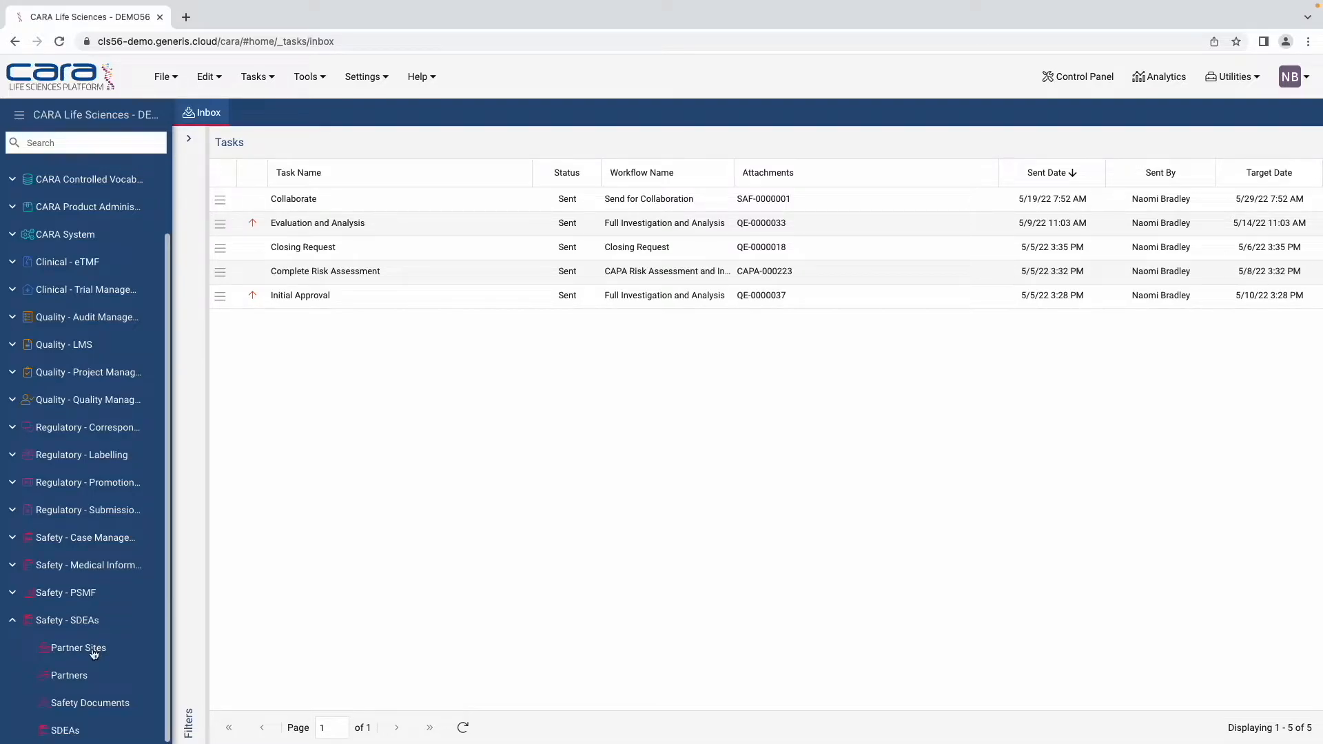
left_click(94, 653)
left_click(68, 674)
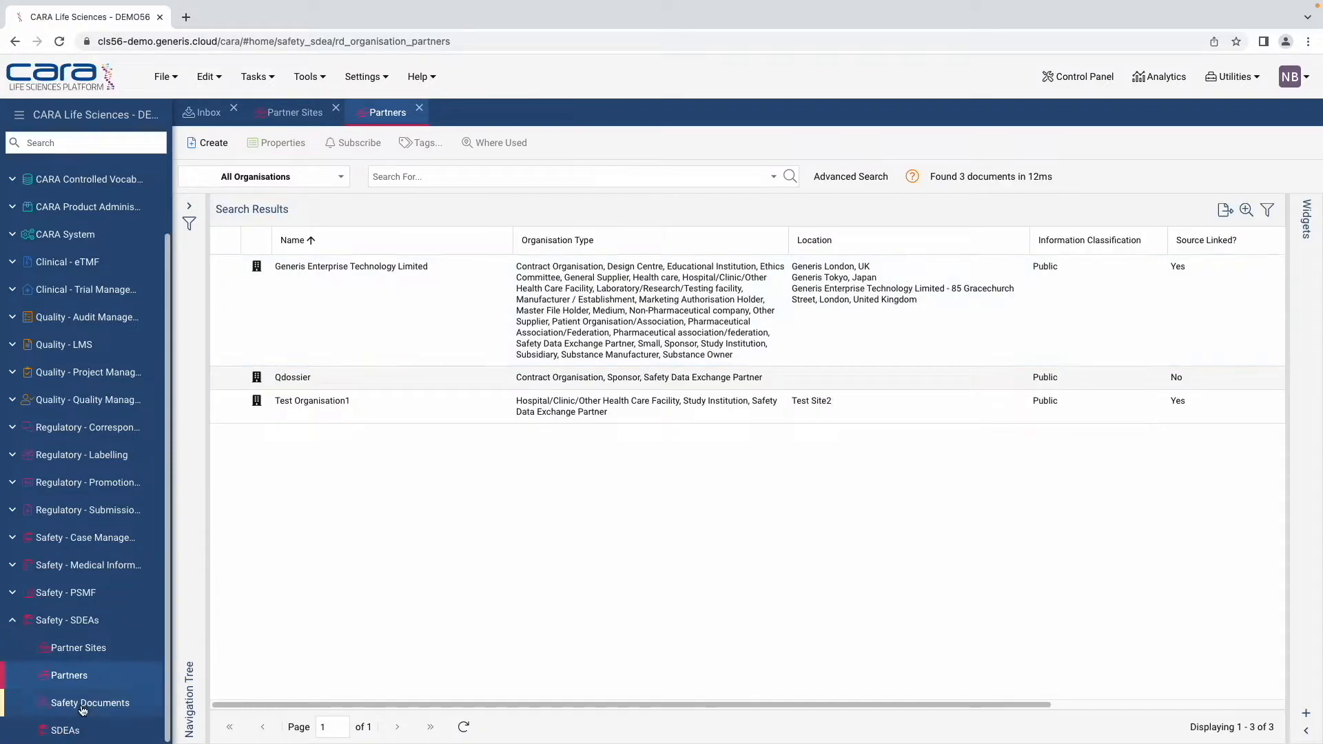
left_click(82, 706)
left_click(65, 731)
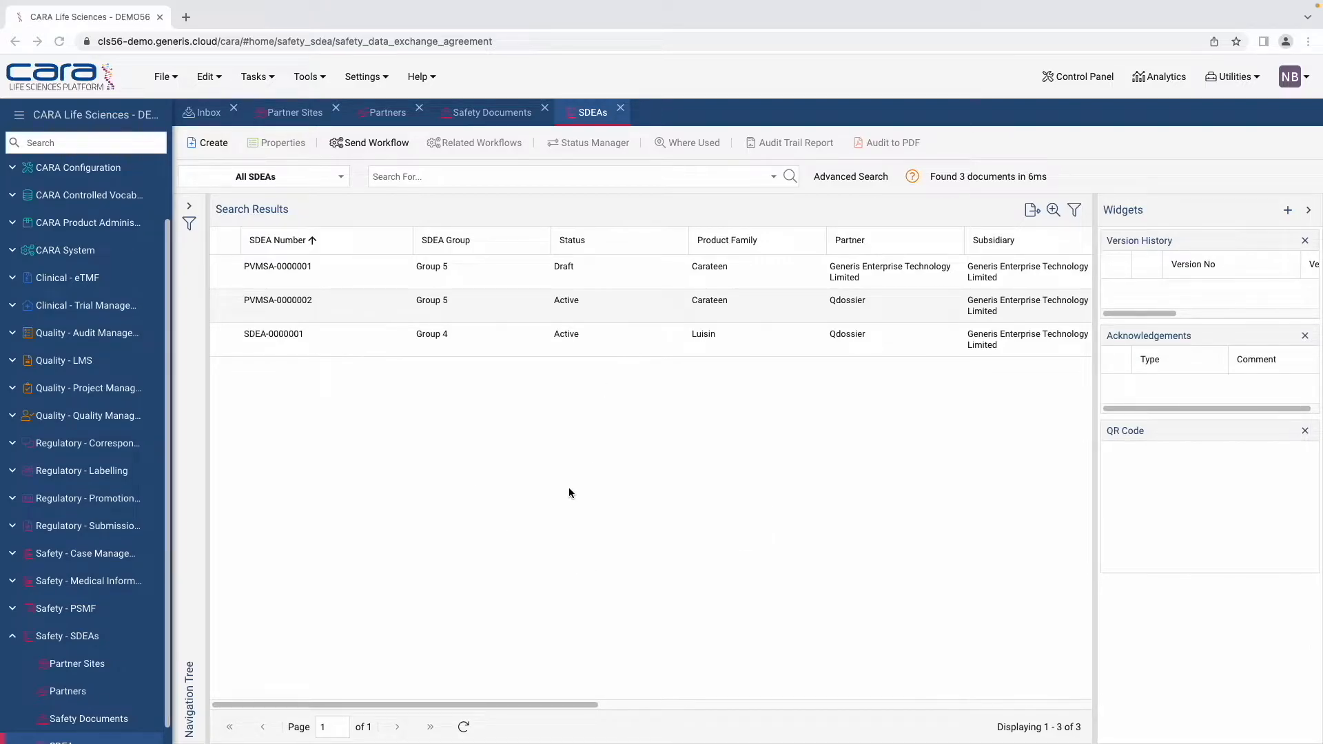
left_click(397, 119)
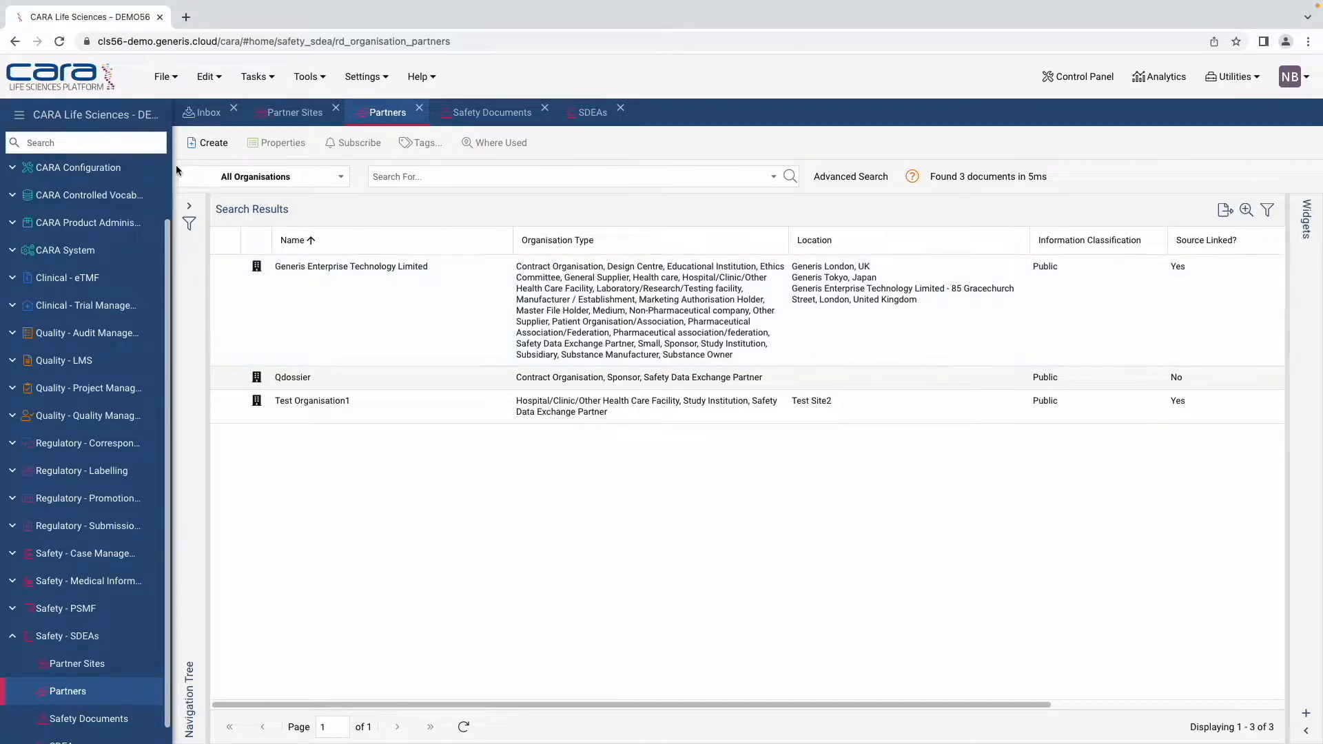
Step: Create a new partner organisation named 'tEST'
left_click(221, 145)
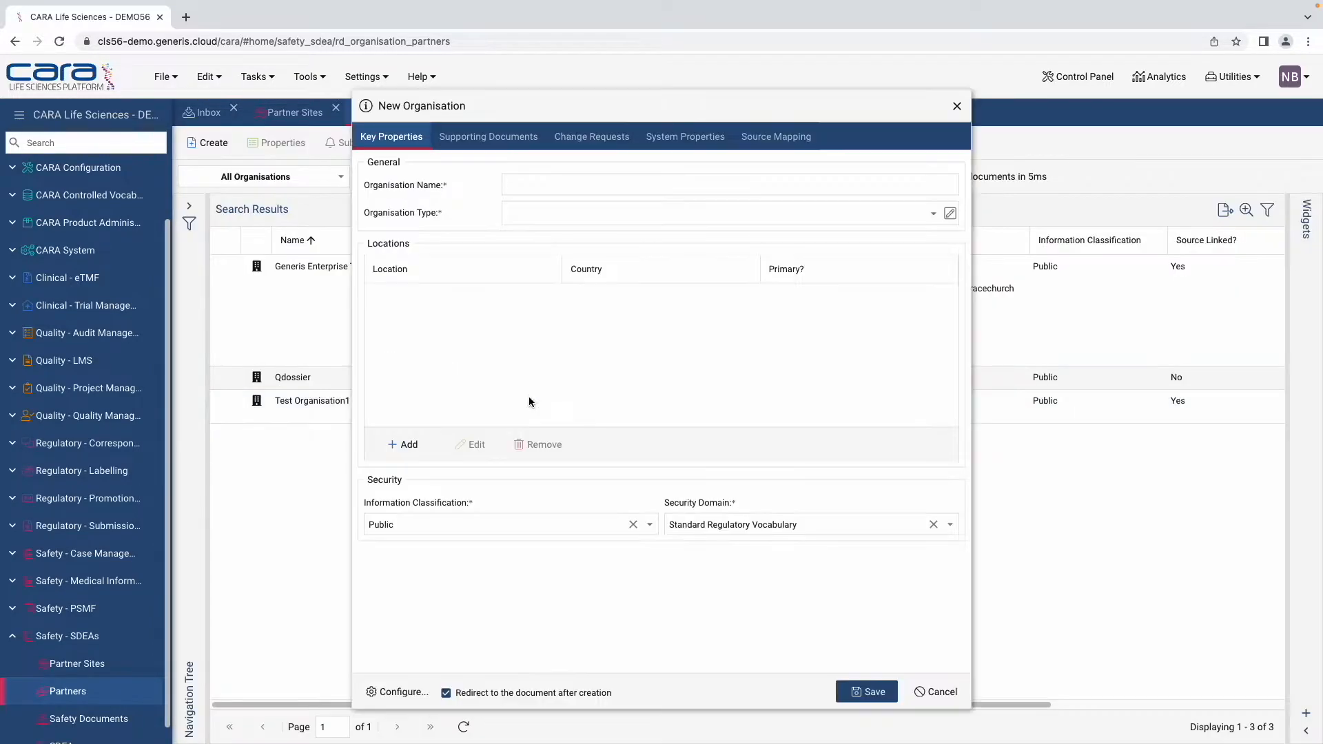
left_click(568, 187)
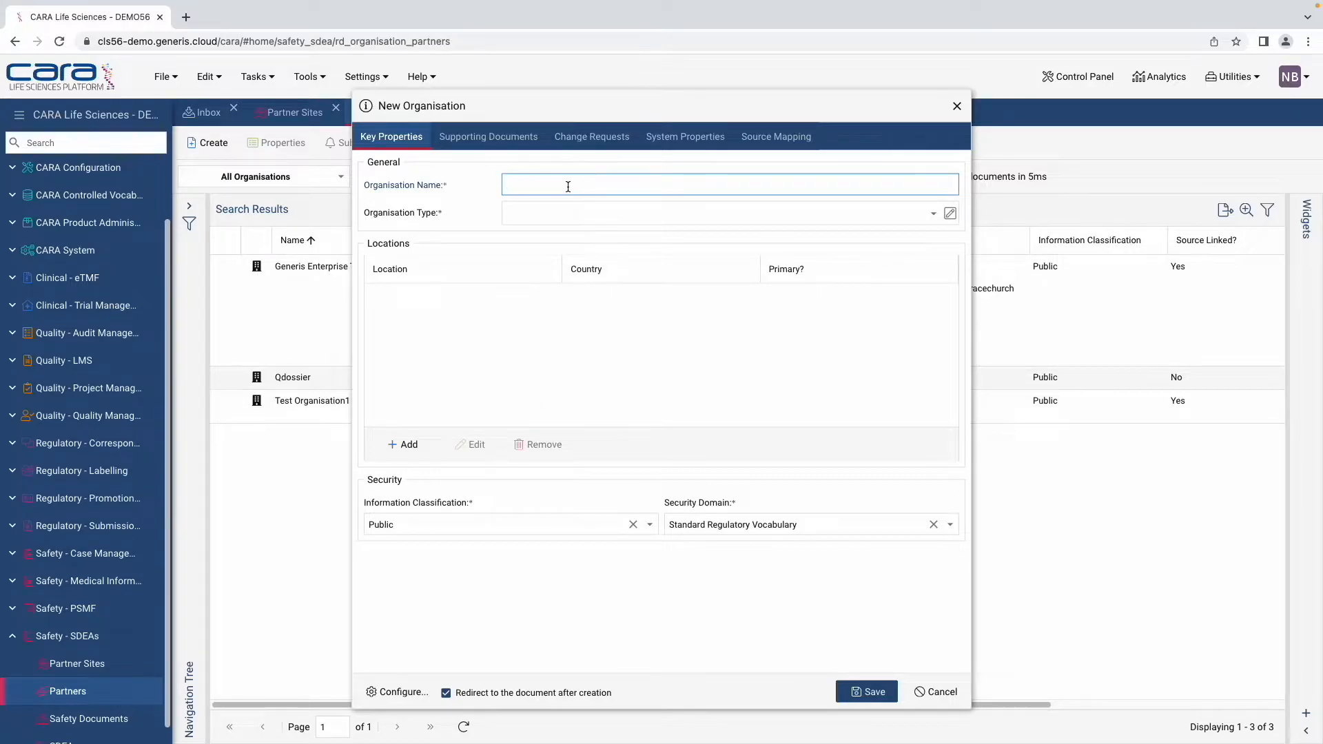
type("tEST")
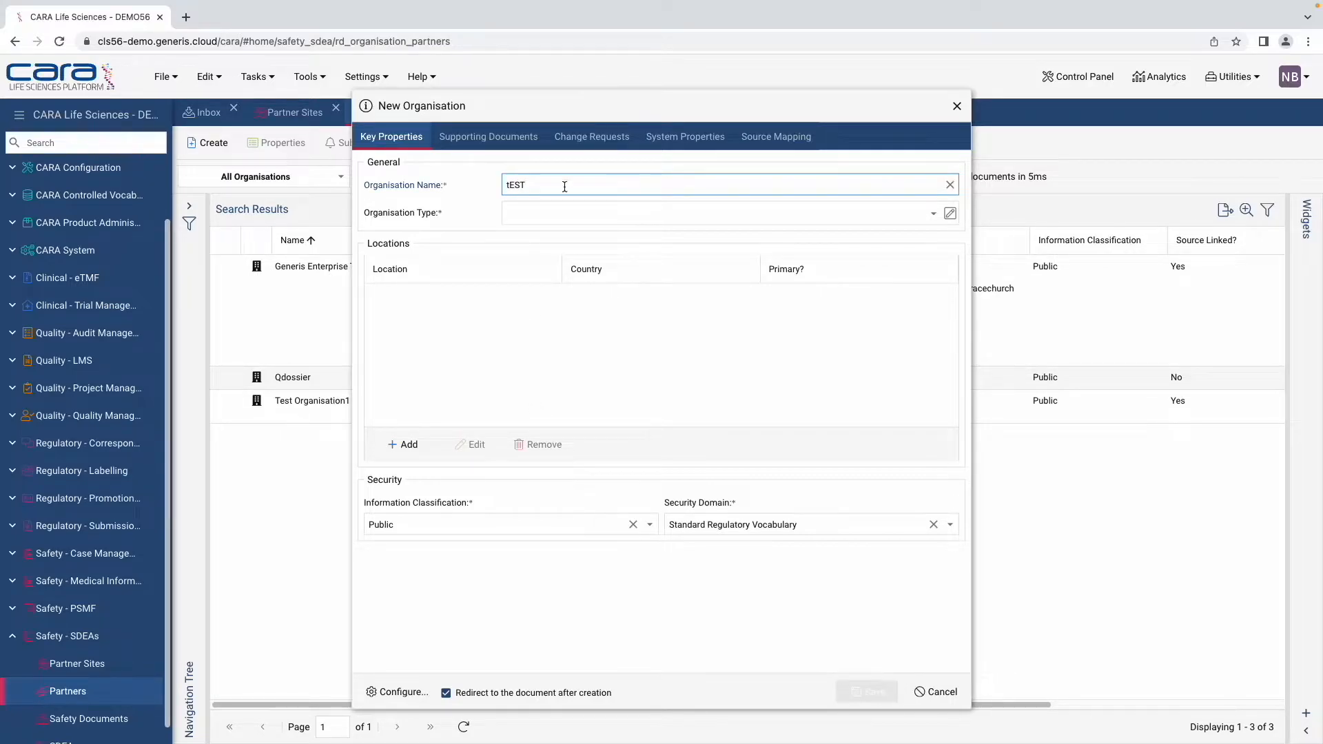
Step: Set its types to General Supplier and EU Institution/Body/Agency, with General supplier classification
left_click(551, 212)
left_click(934, 214)
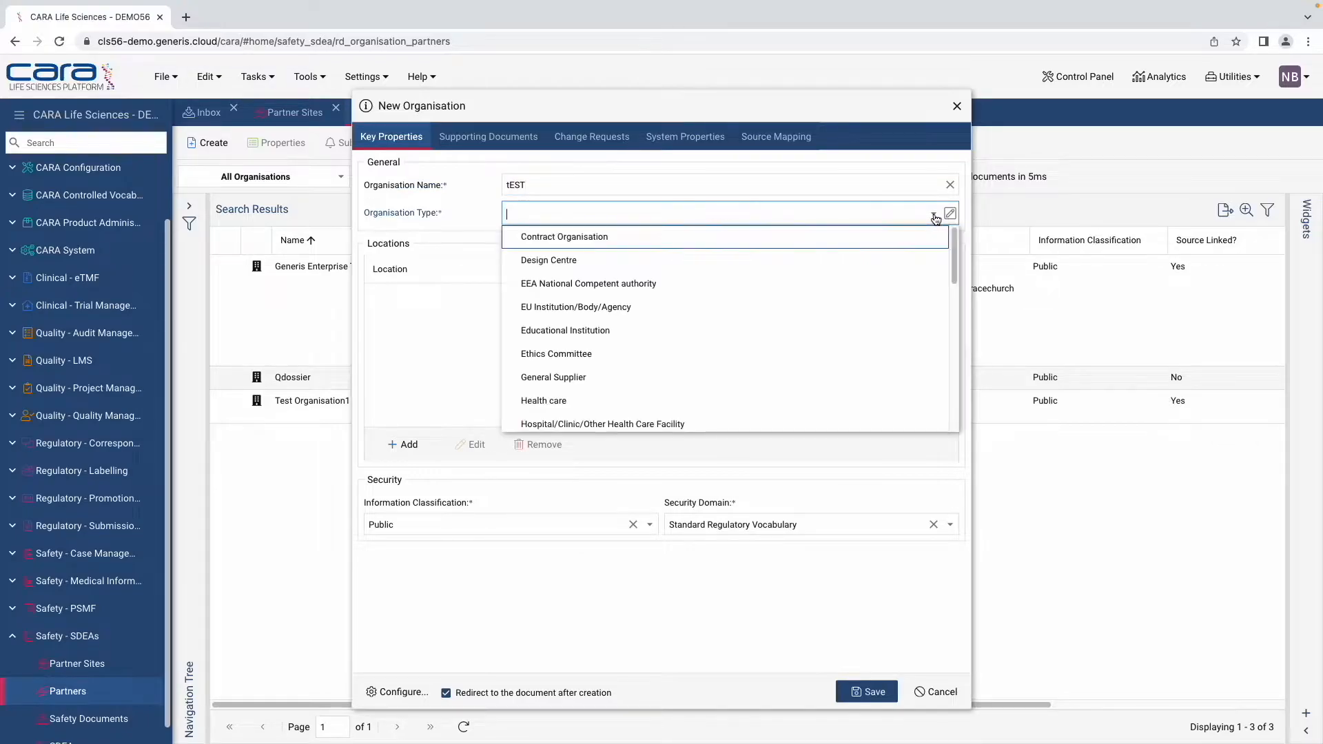
scroll(696, 386, "down", 2)
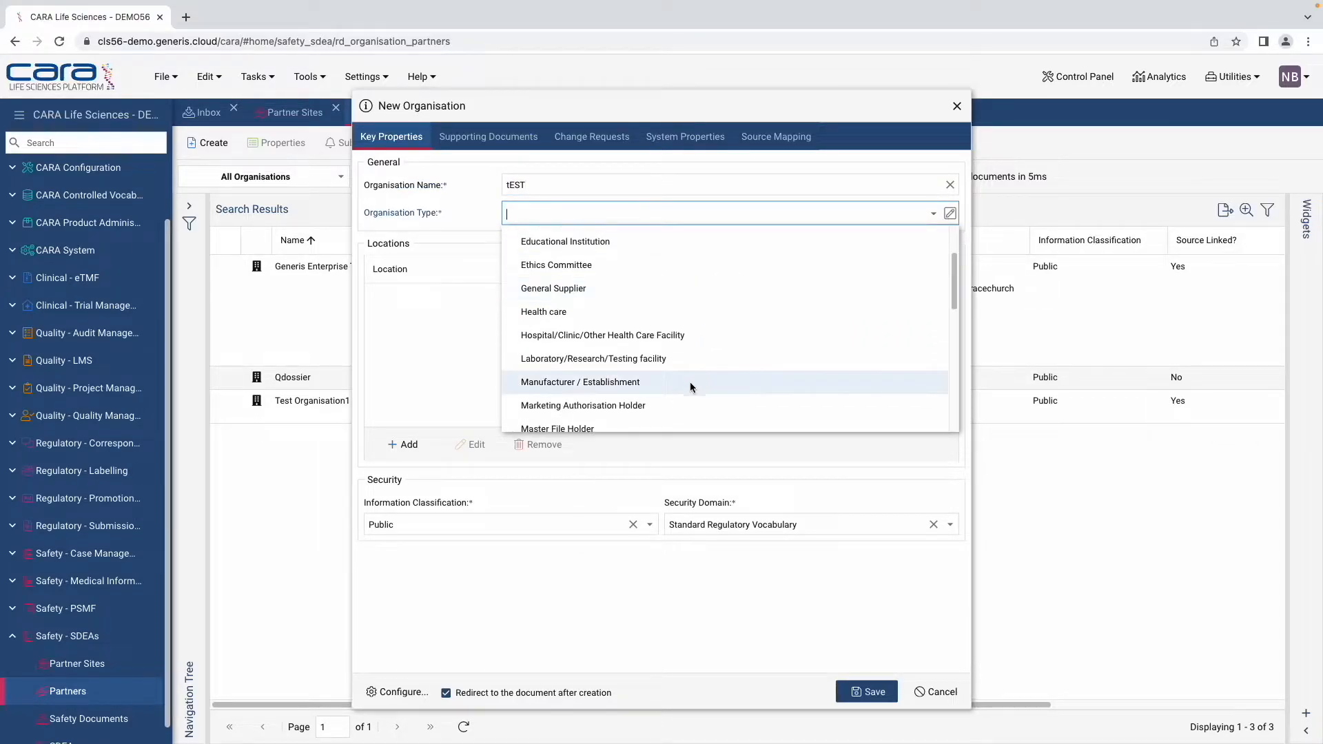
left_click(609, 293)
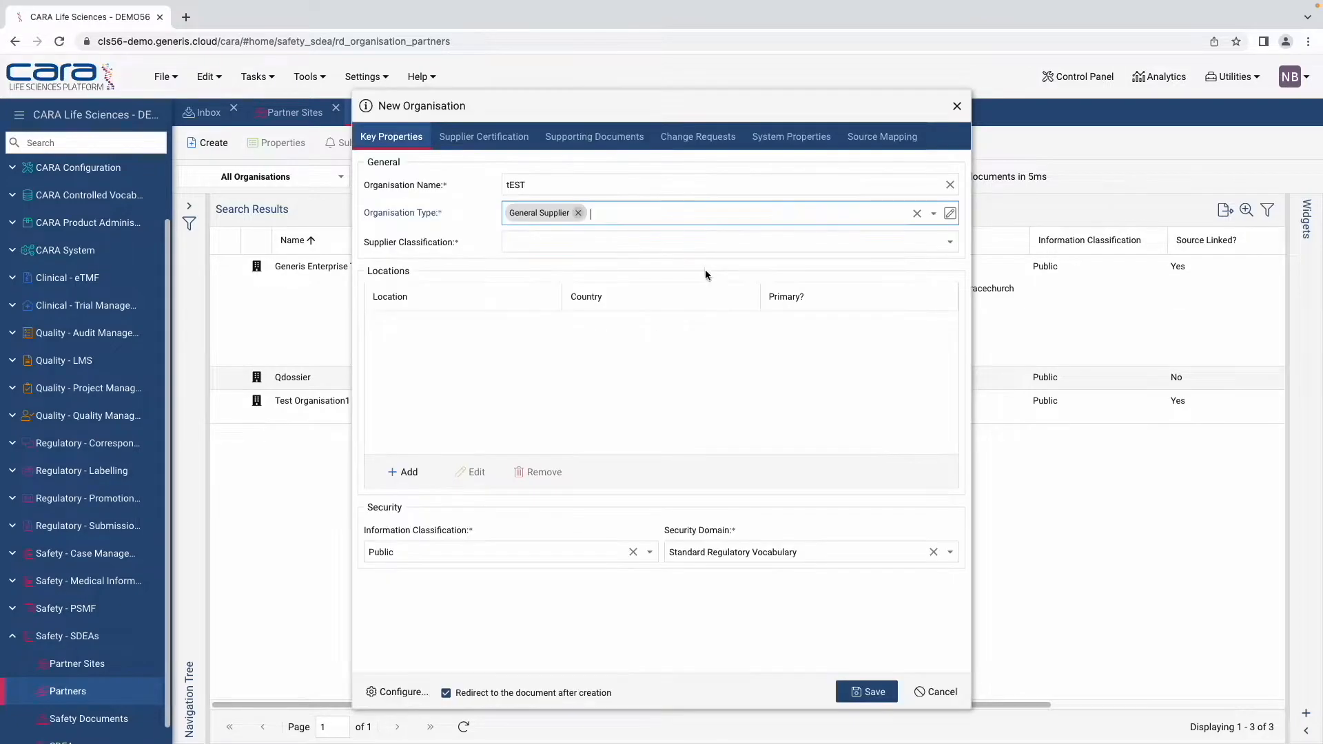
left_click(929, 215)
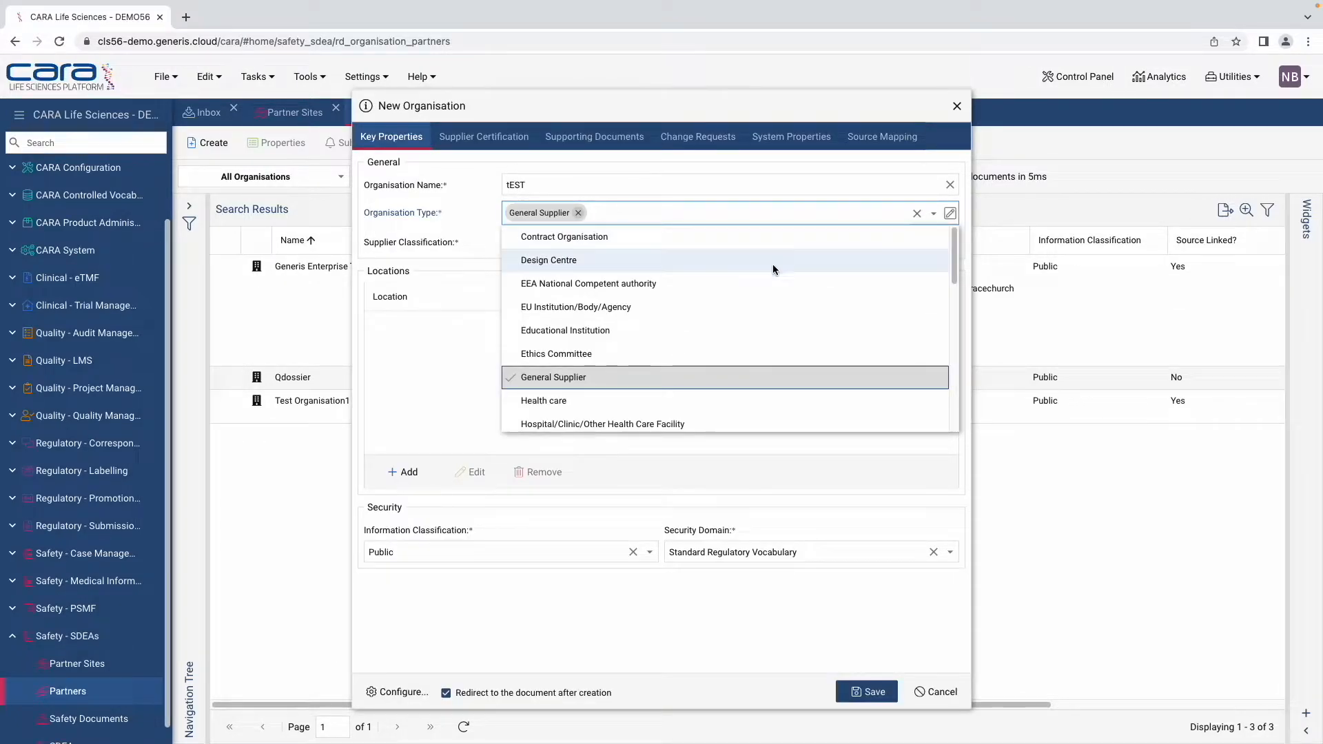
left_click(734, 308)
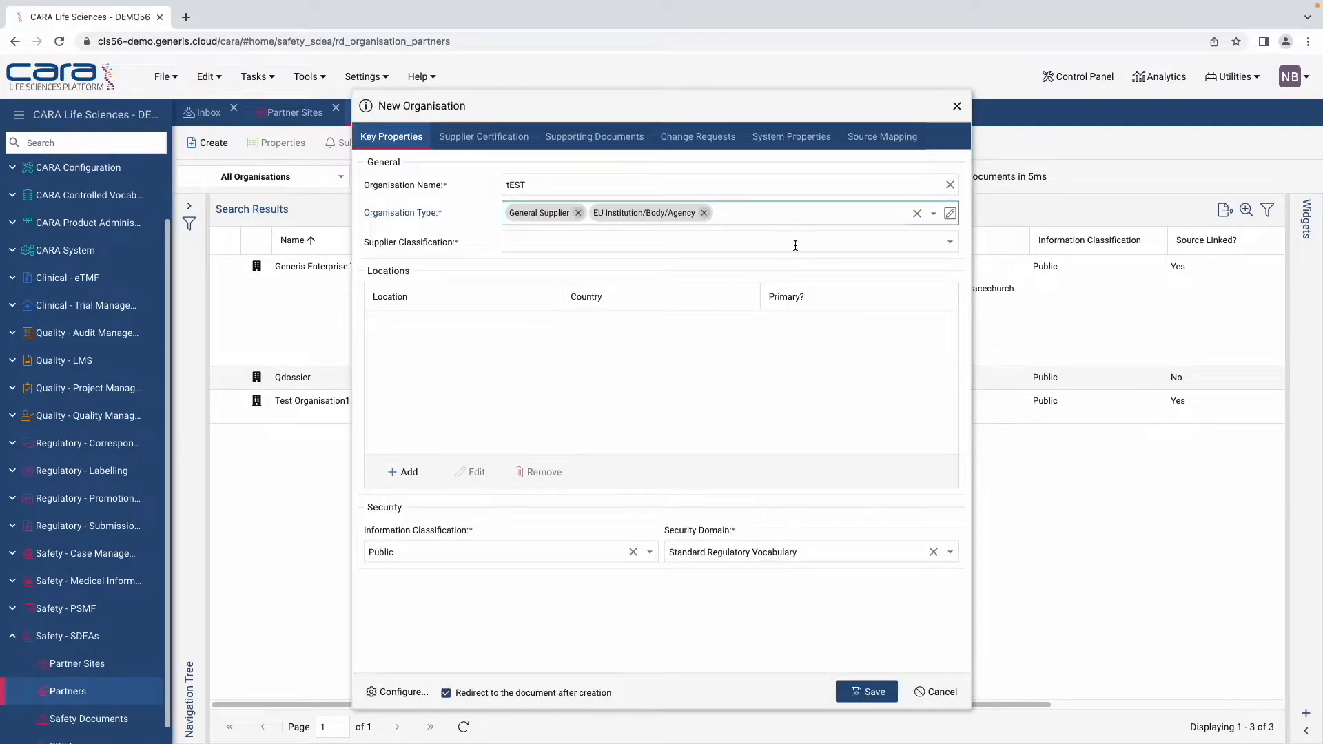
left_click(951, 242)
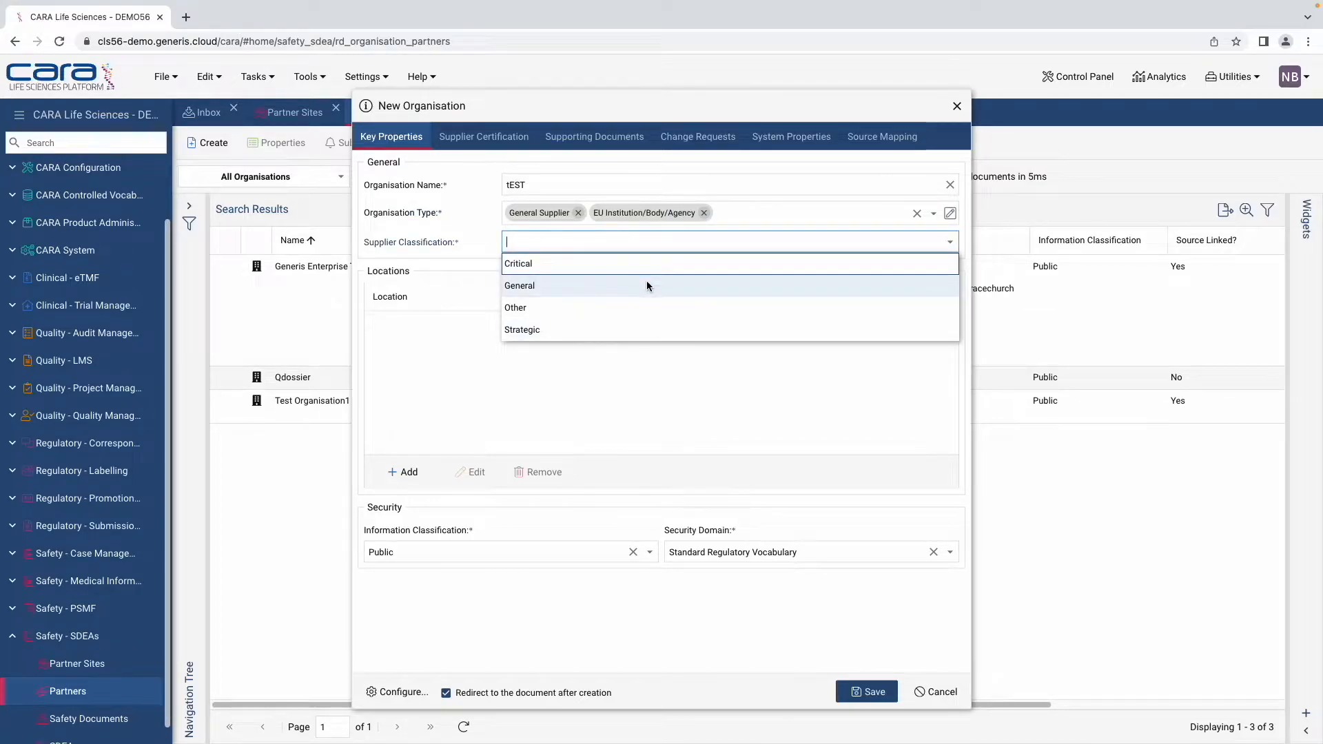
left_click(647, 284)
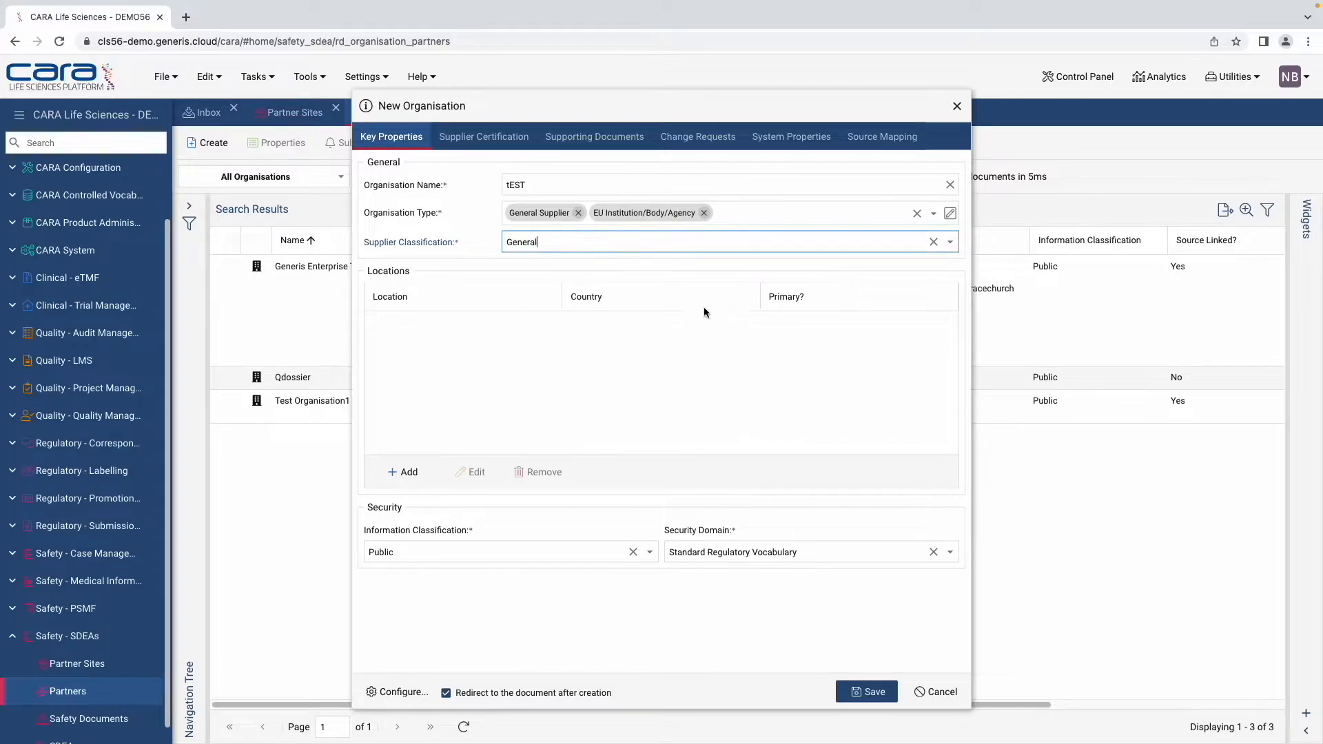
Step: Add the location Generis Enterprise Technology Limited - 85 Gracechurch Street (GB), found by searching 'GENERIS'
left_click(407, 478)
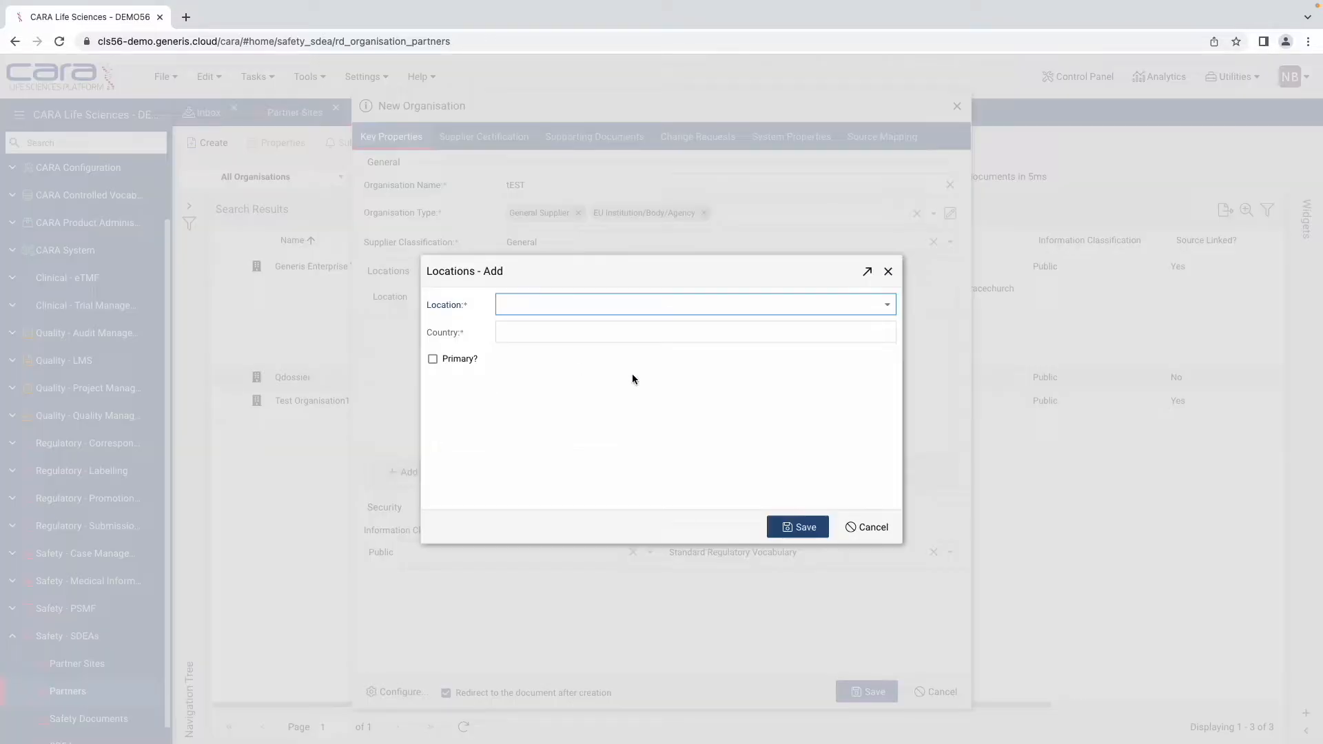
left_click(888, 305)
type("GENERU")
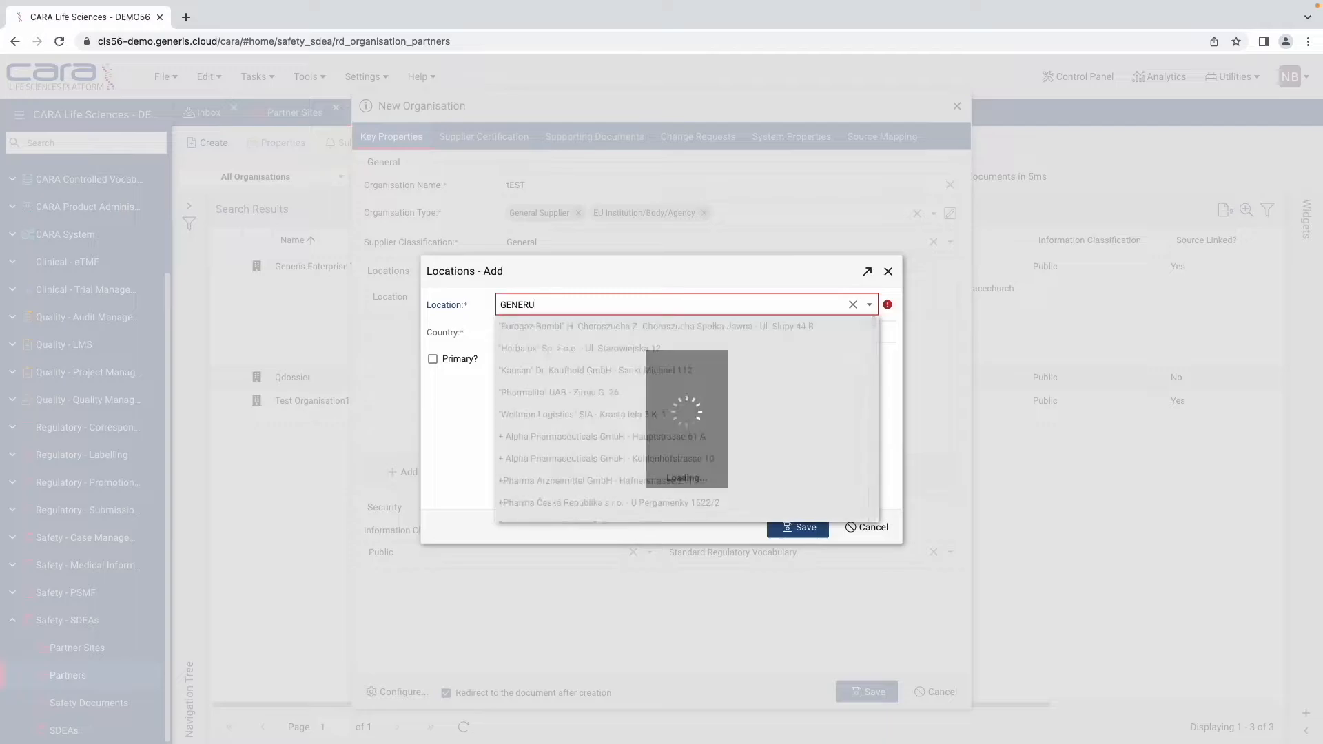
key("BackSpace")
type("IS")
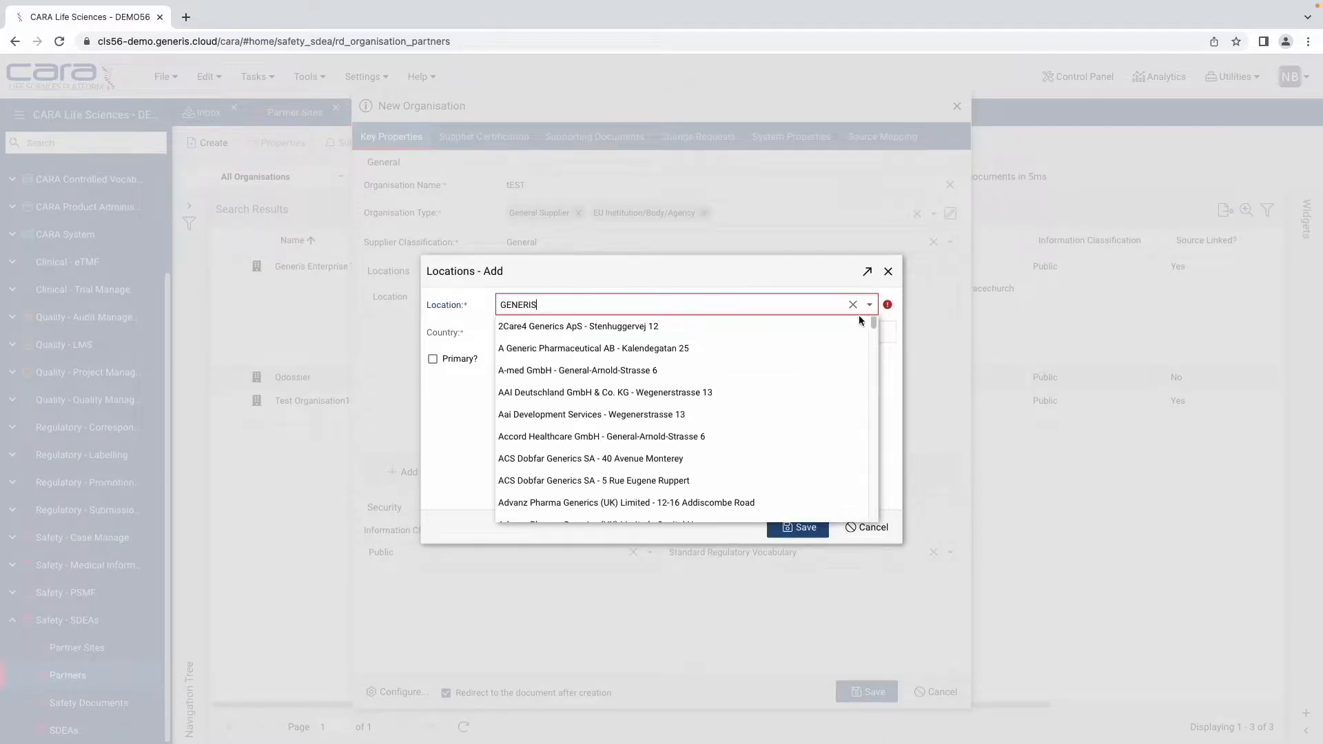
left_click(647, 325)
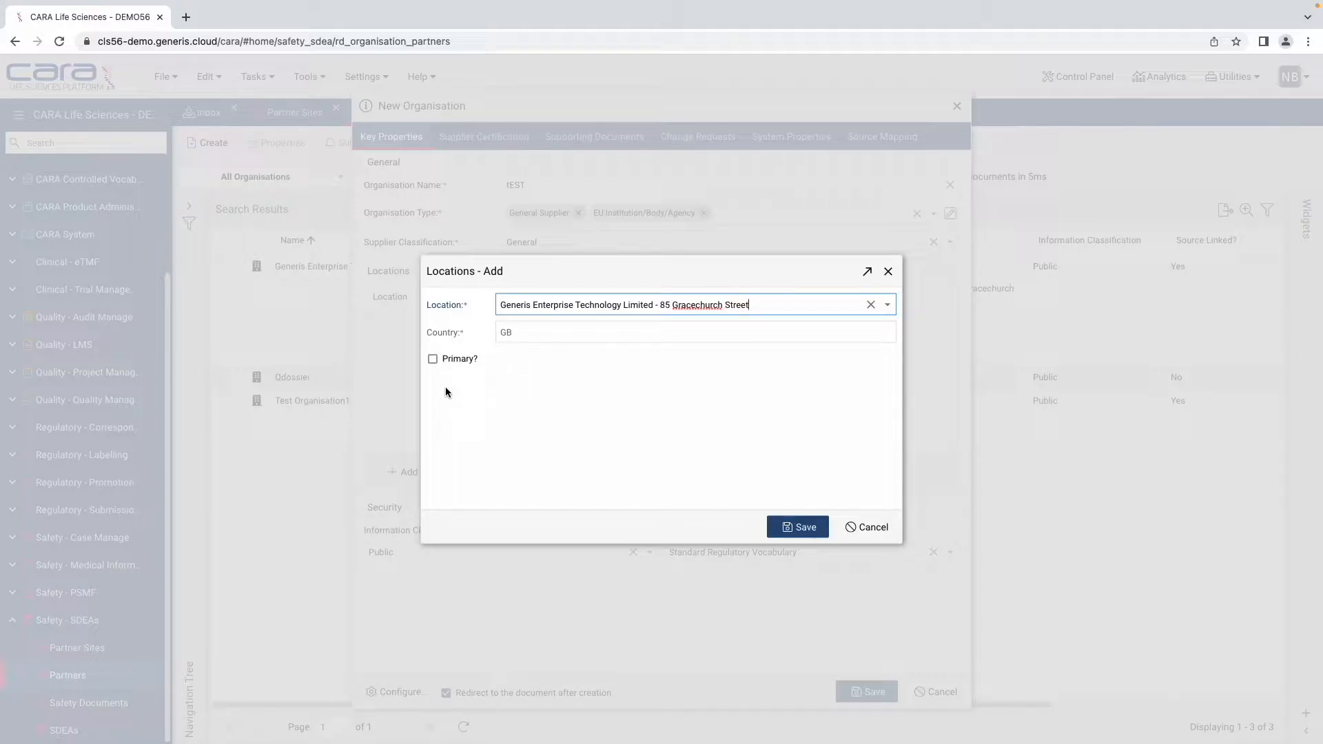
left_click(796, 530)
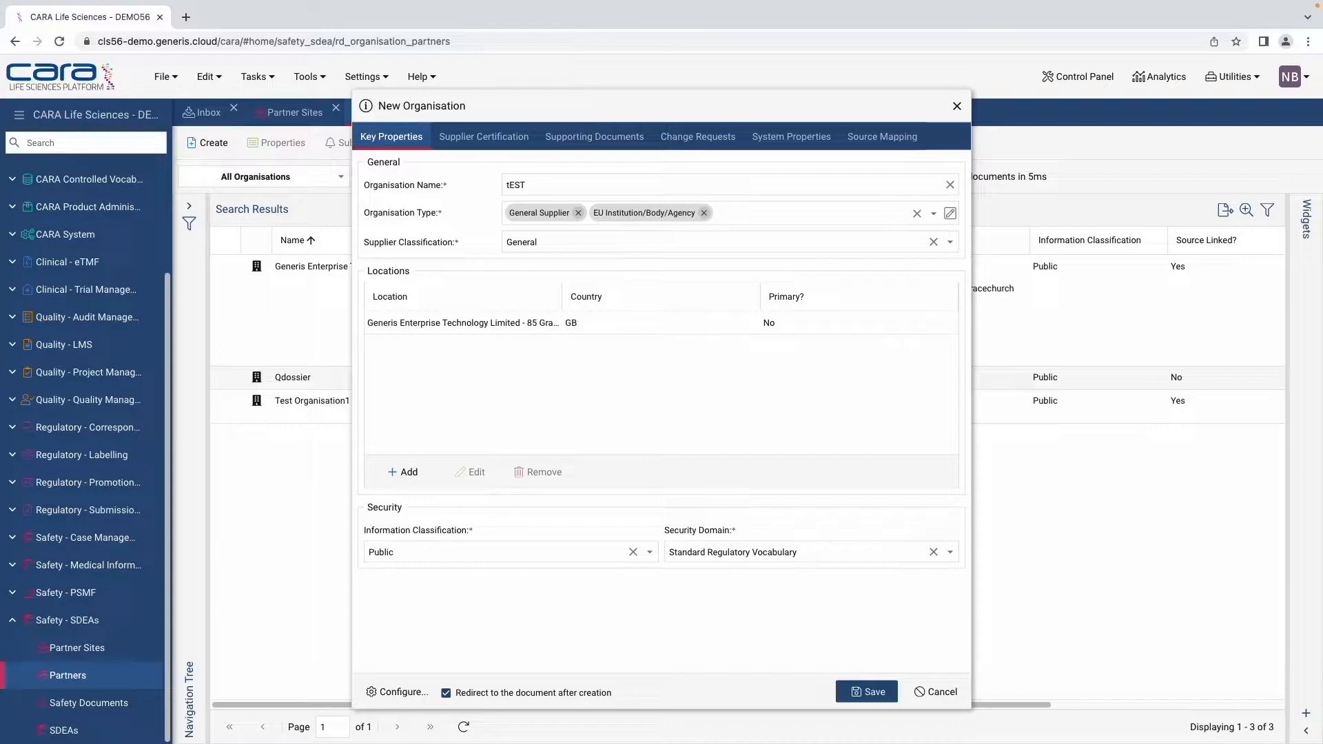
Step: Set the supplier's Periodic Review Interval to 365 days (1 year)
left_click(483, 137)
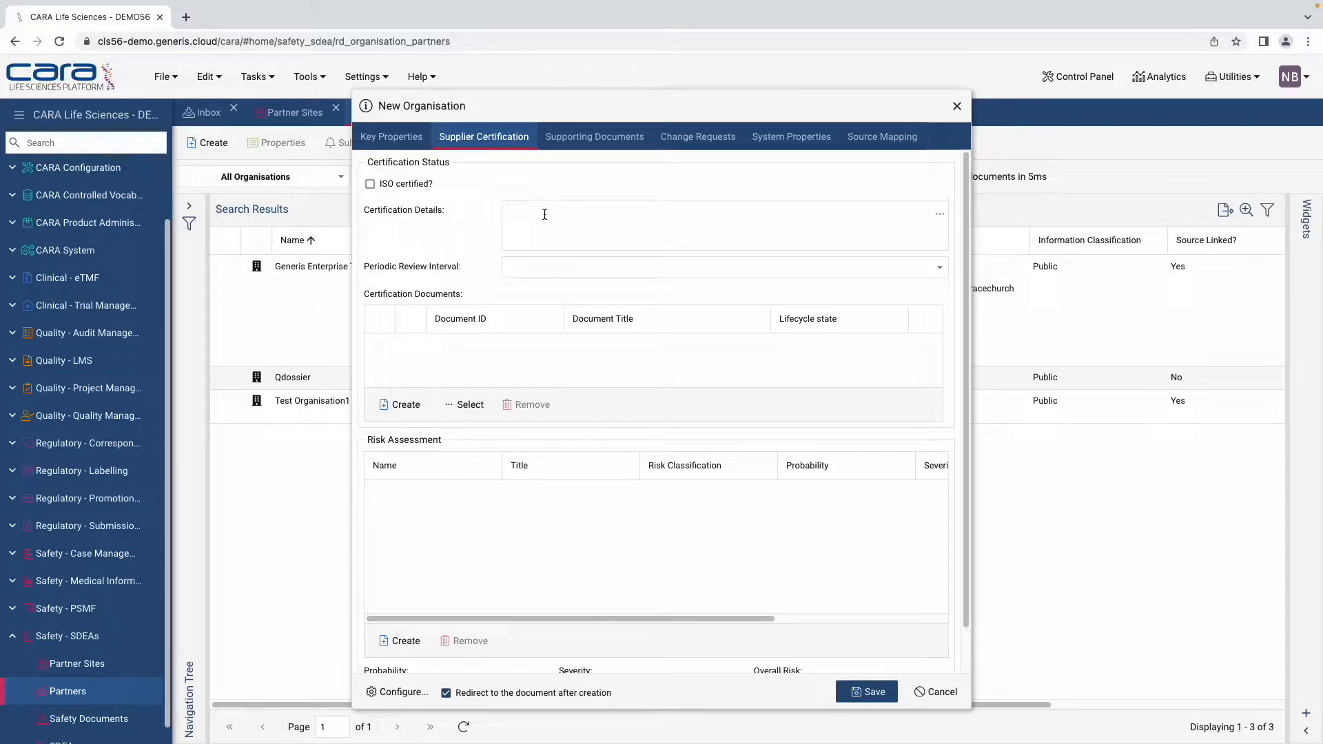
left_click(939, 267)
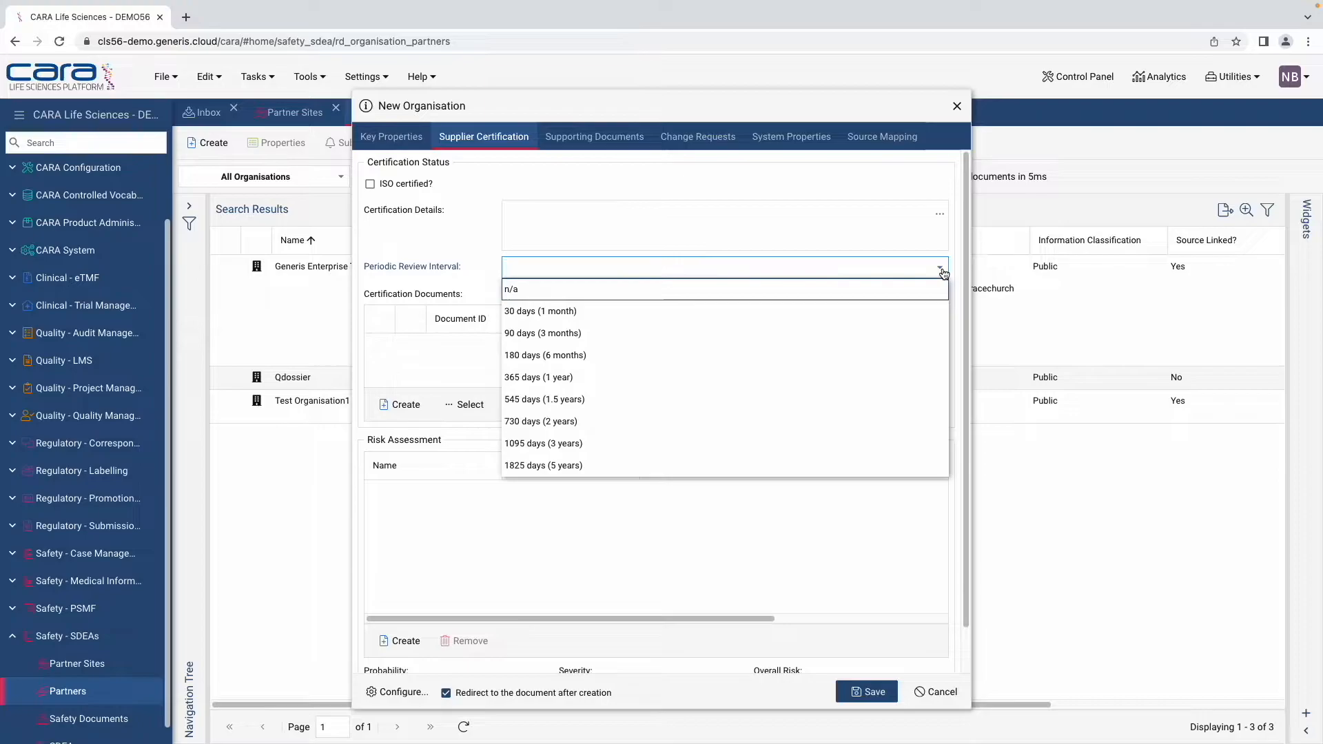
left_click(702, 378)
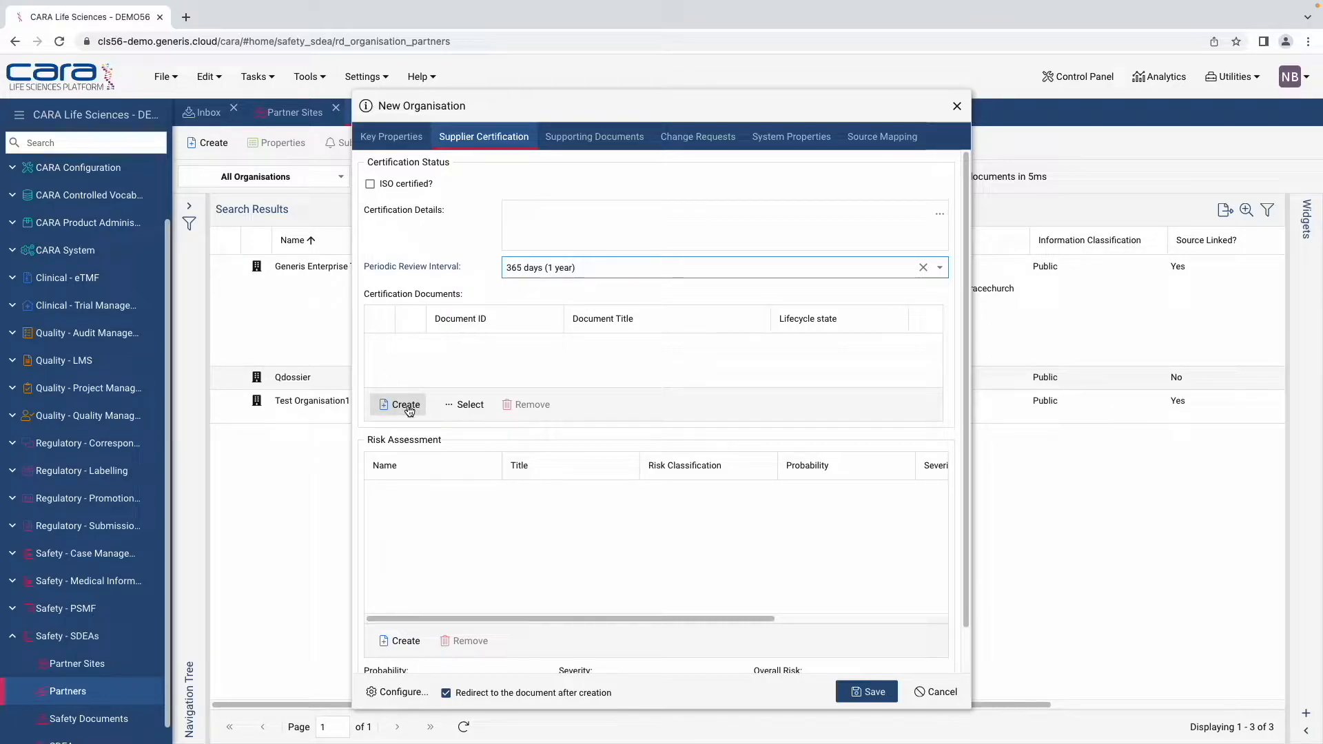
Step: Attach GOV-0000006 and QE-0000001 as certification documents
left_click(464, 404)
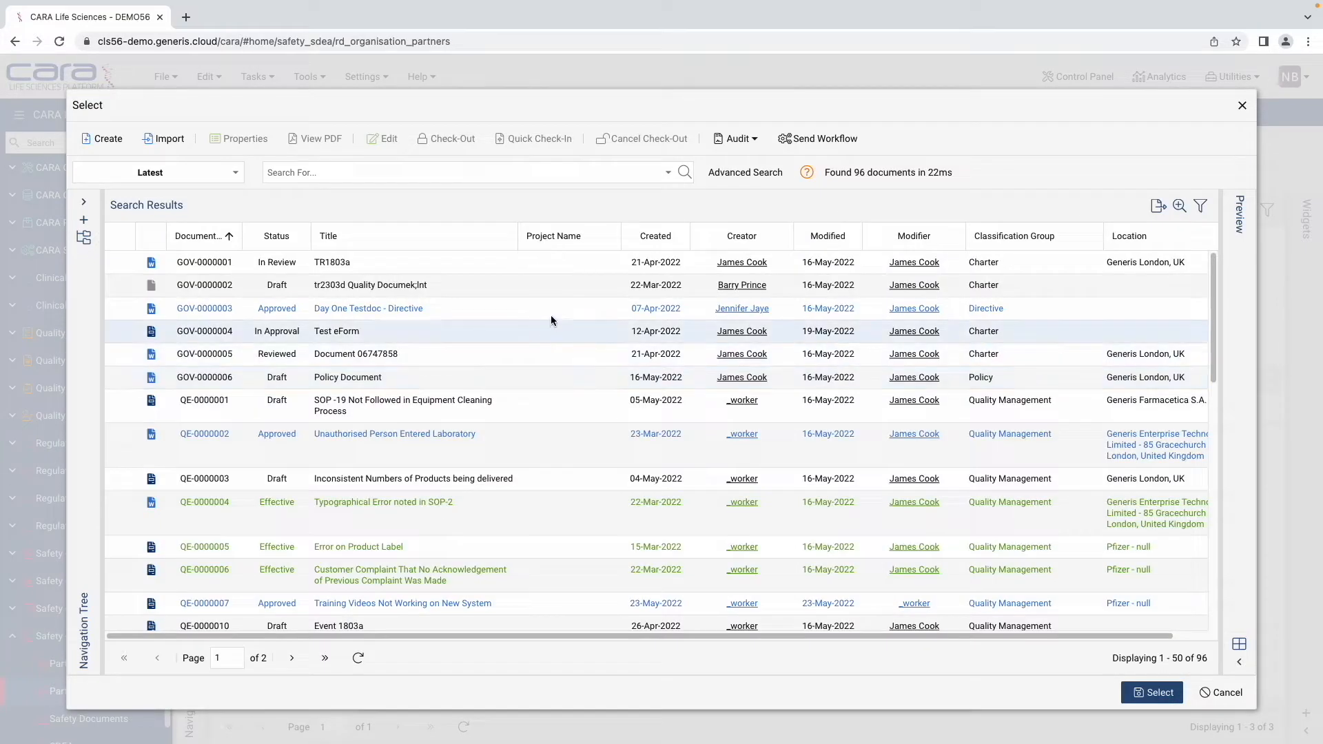
left_click(550, 316)
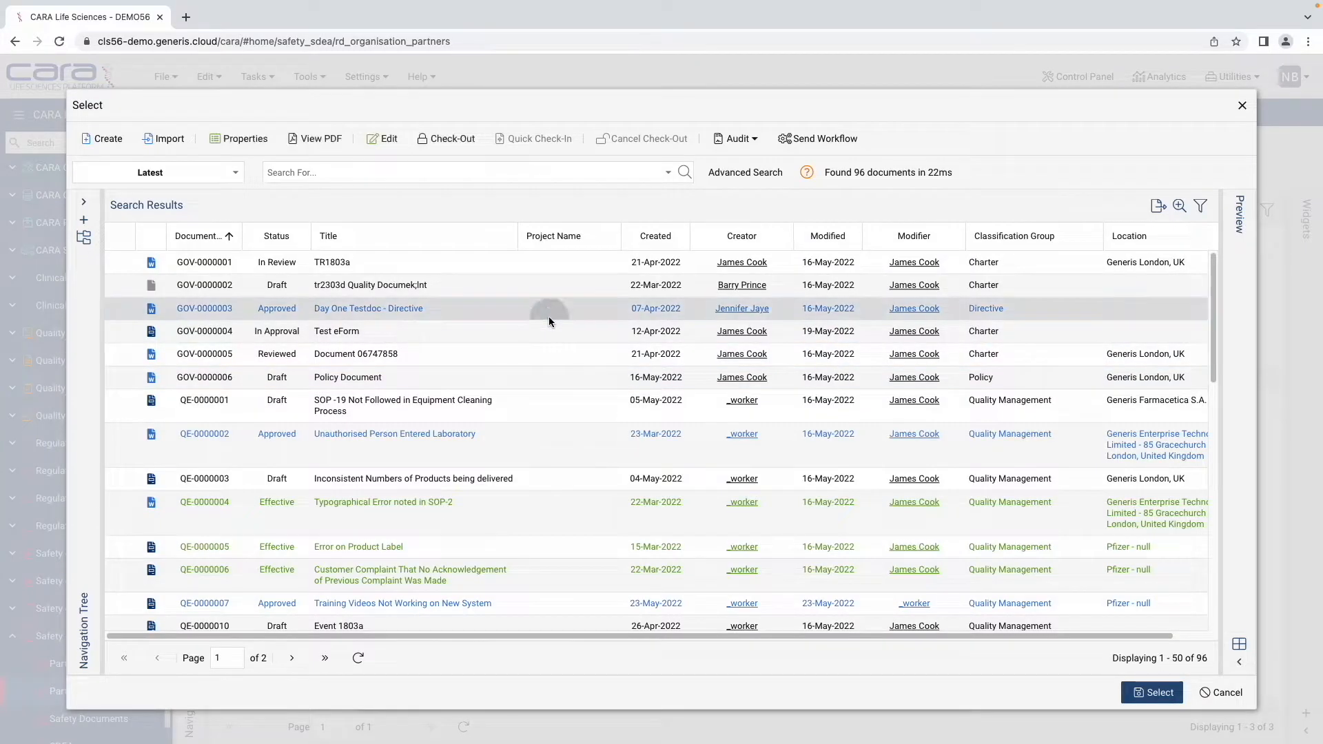
left_click(519, 382)
left_click(520, 415, "ctrl")
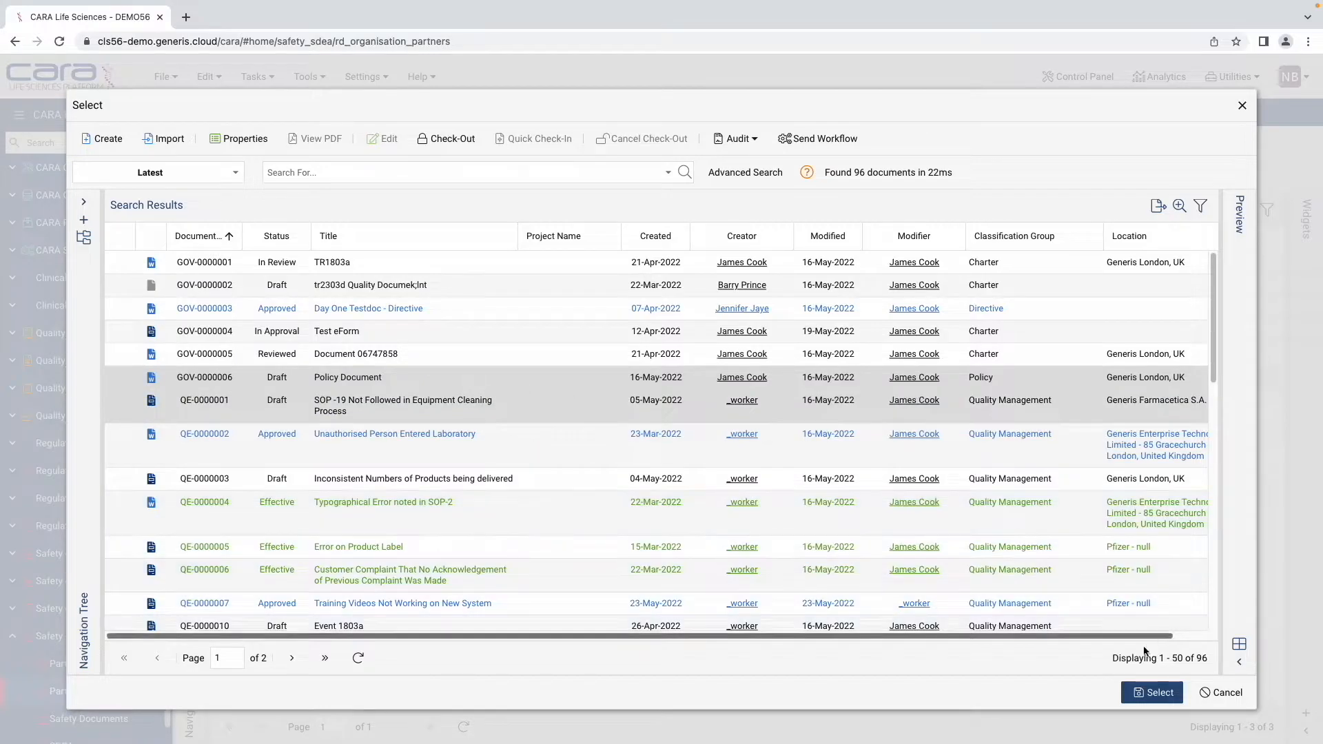
left_click(1152, 692)
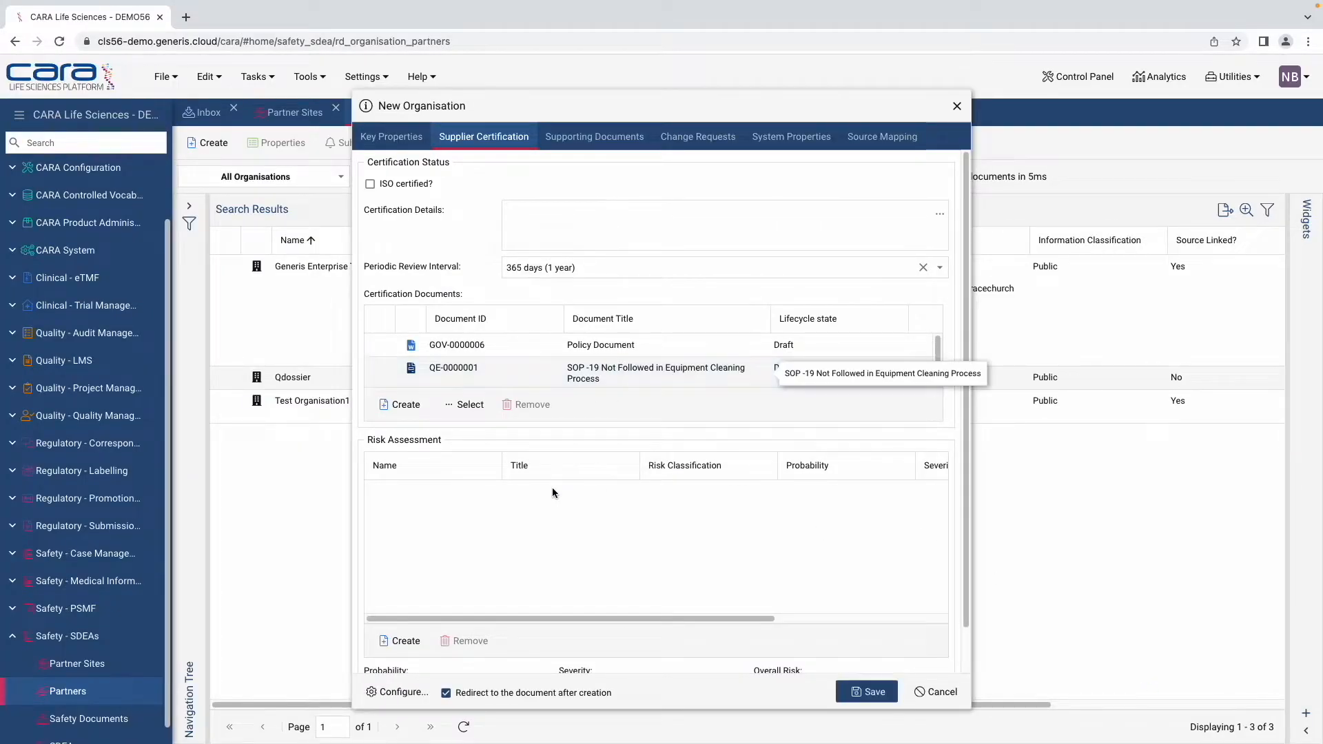
scroll(515, 549, "down", 1)
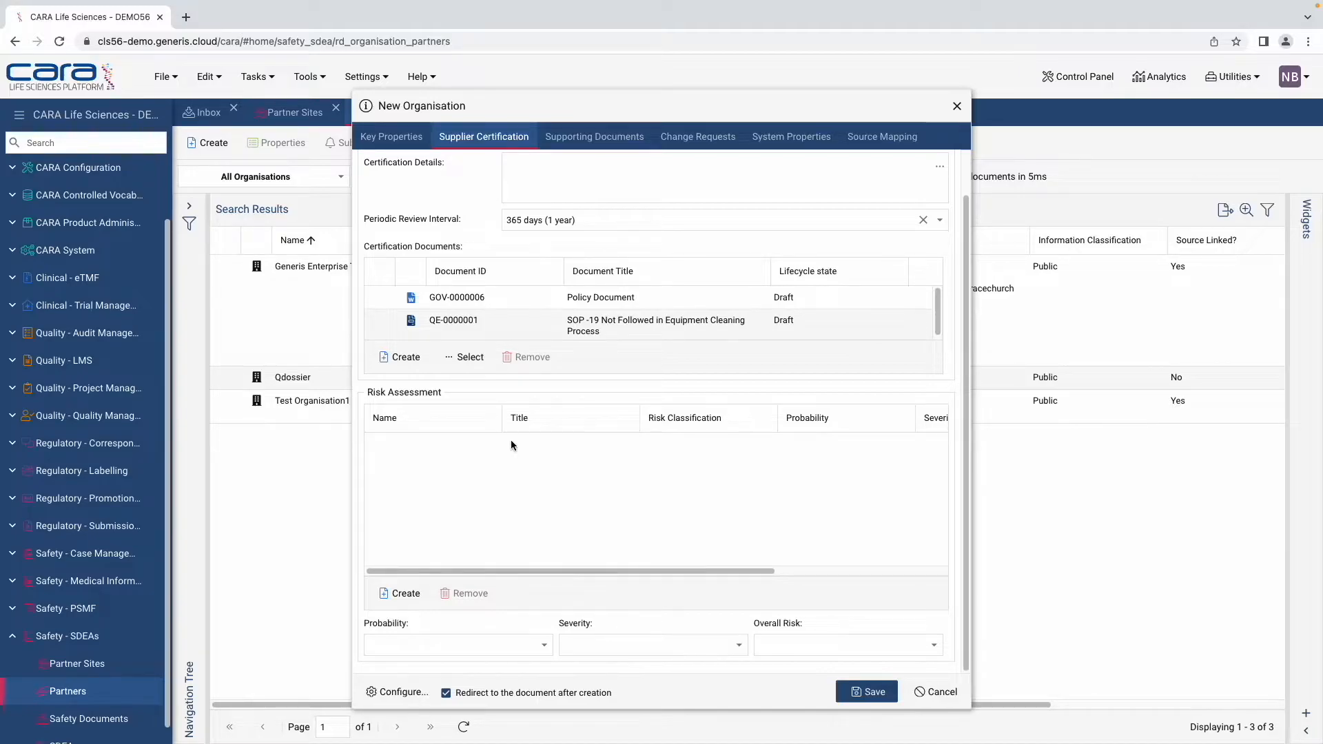
Step: Start a new risk assessment using existing risk RISK-00005
left_click(405, 594)
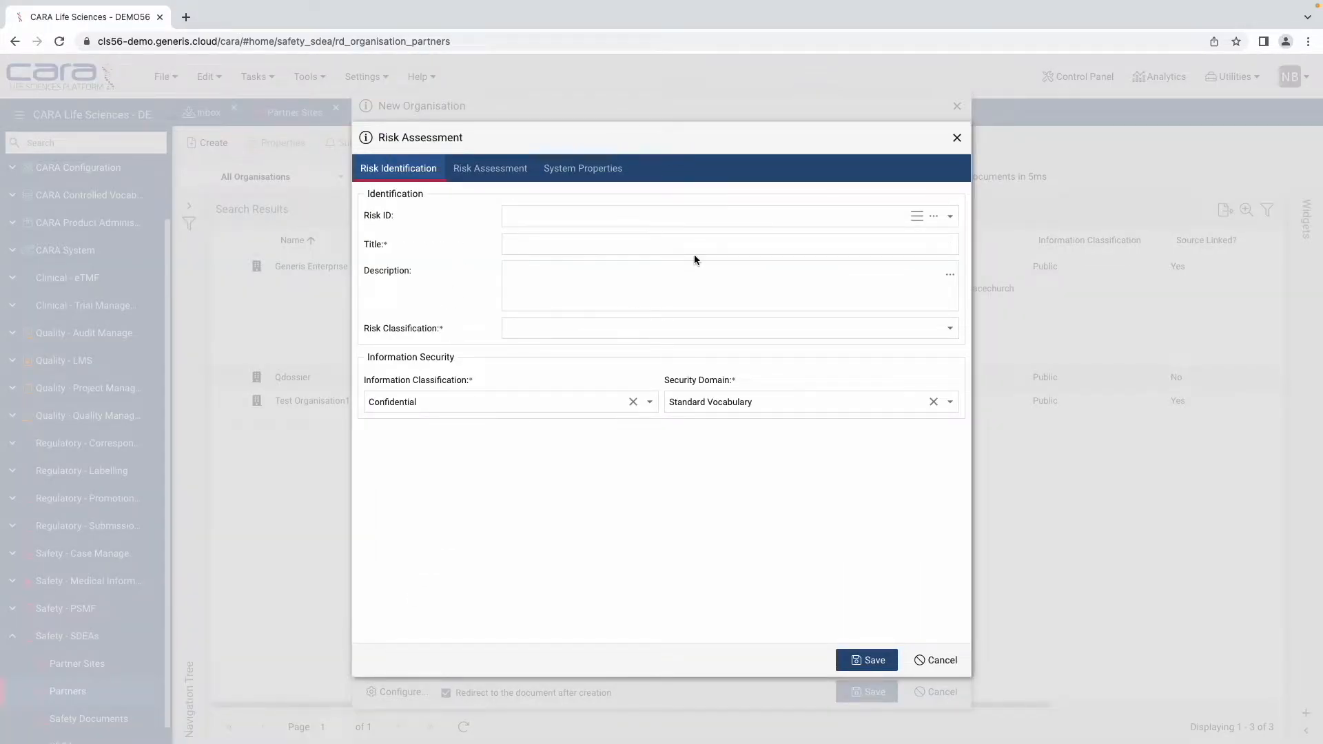
left_click(935, 217)
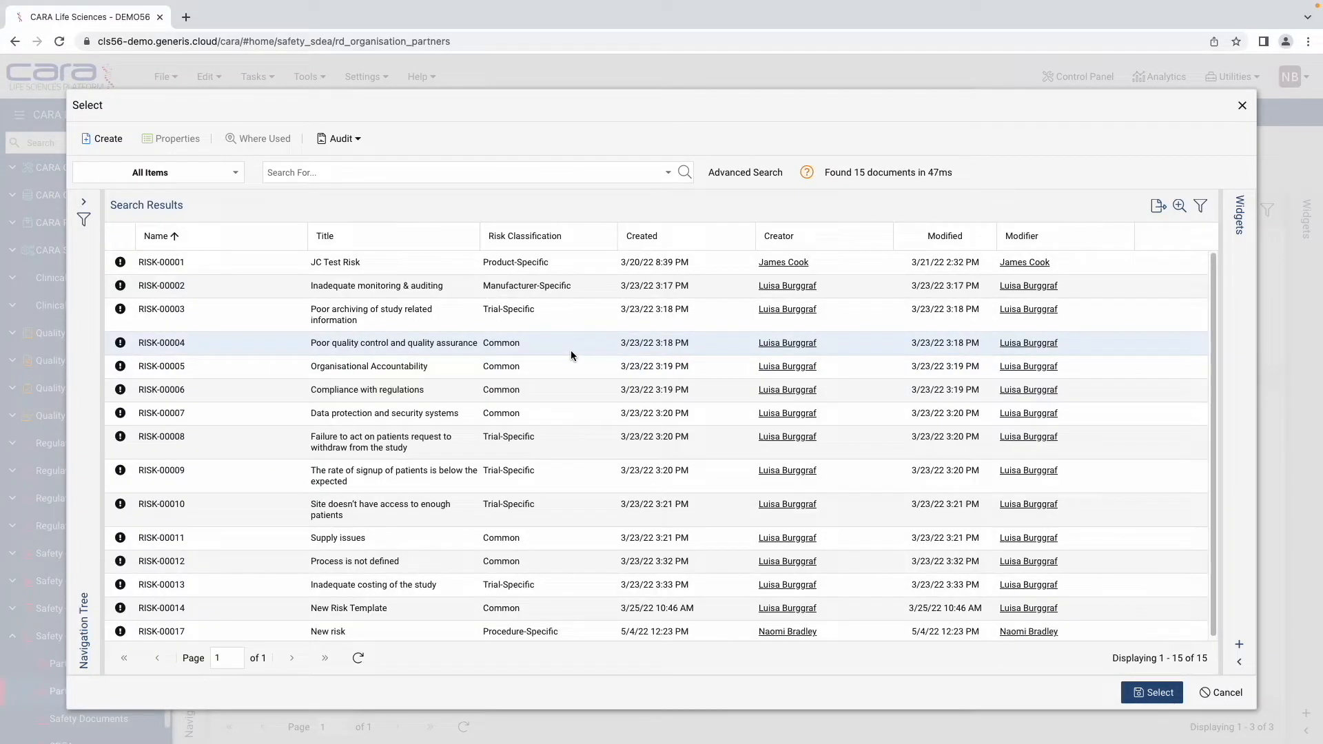
left_click(444, 349)
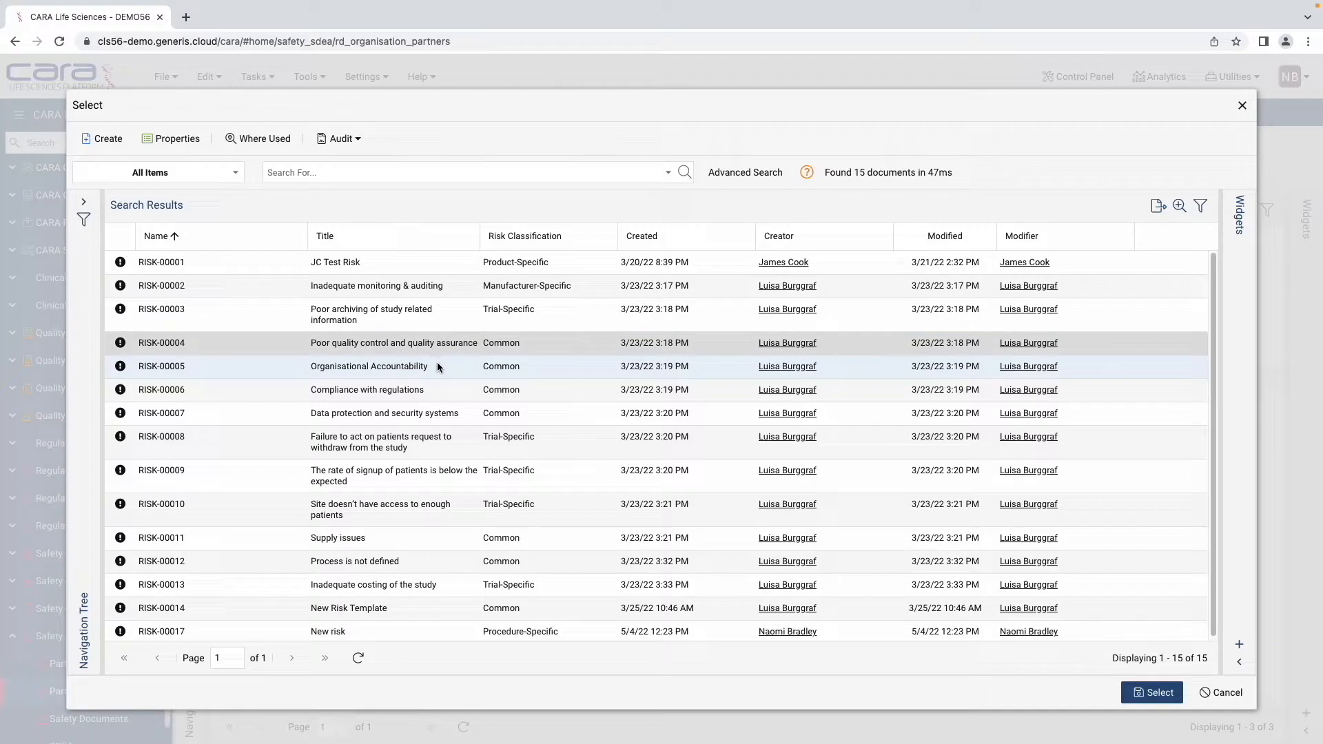
double_click(441, 365)
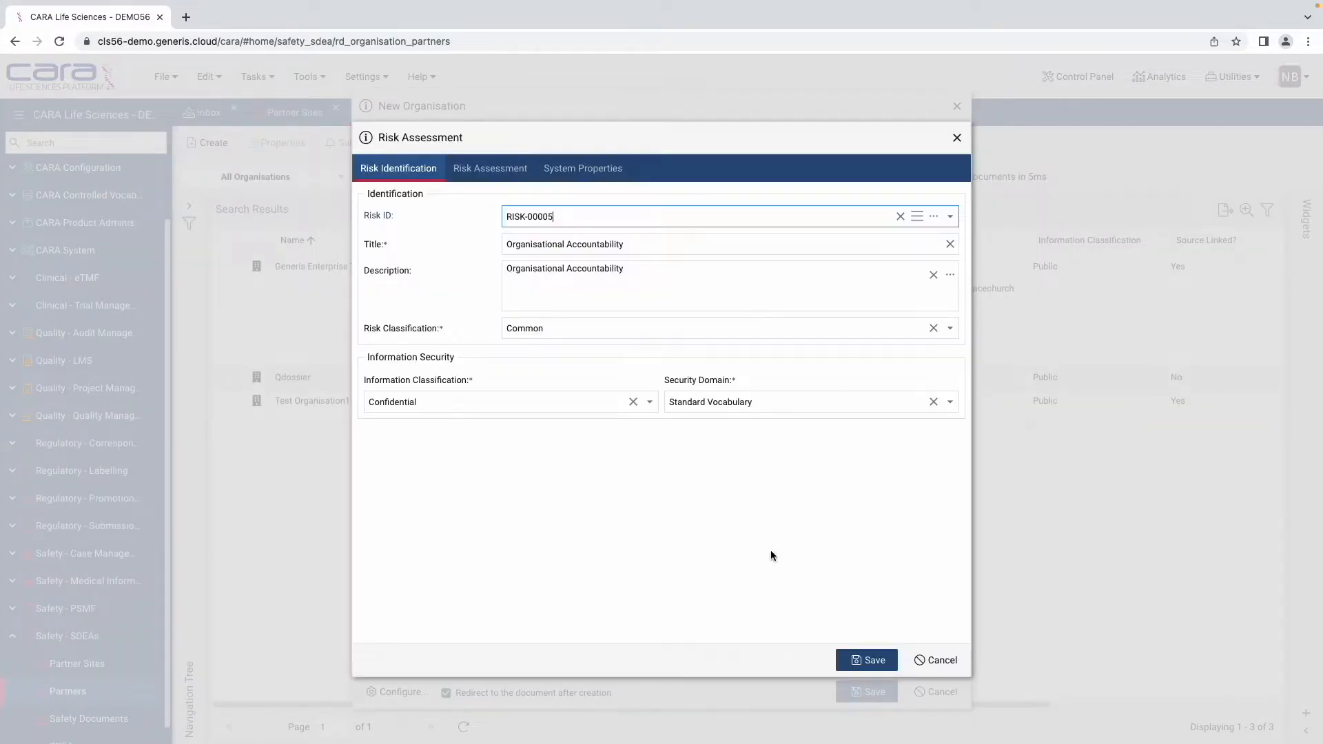
Step: Score the risk with Medium severity, Low probability and justification 'TEXT', and save it
left_click(485, 175)
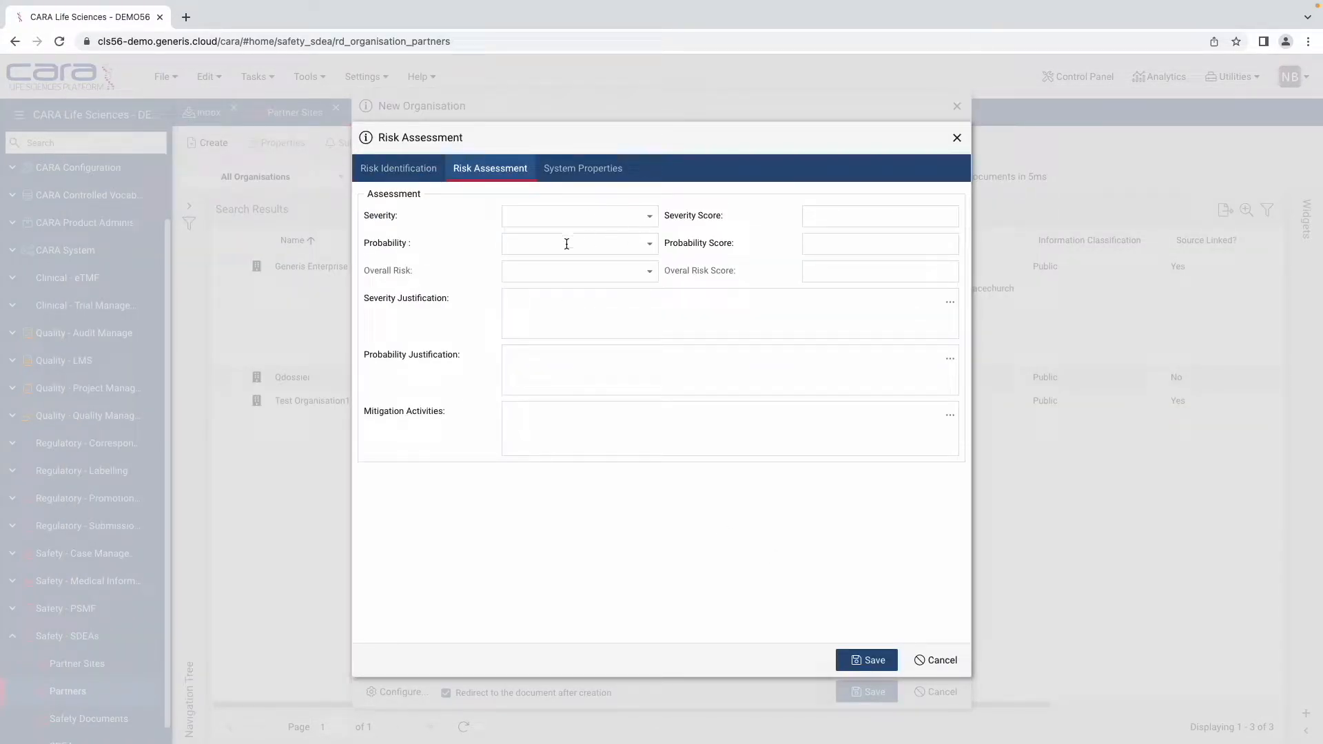
left_click(650, 217)
left_click(601, 252)
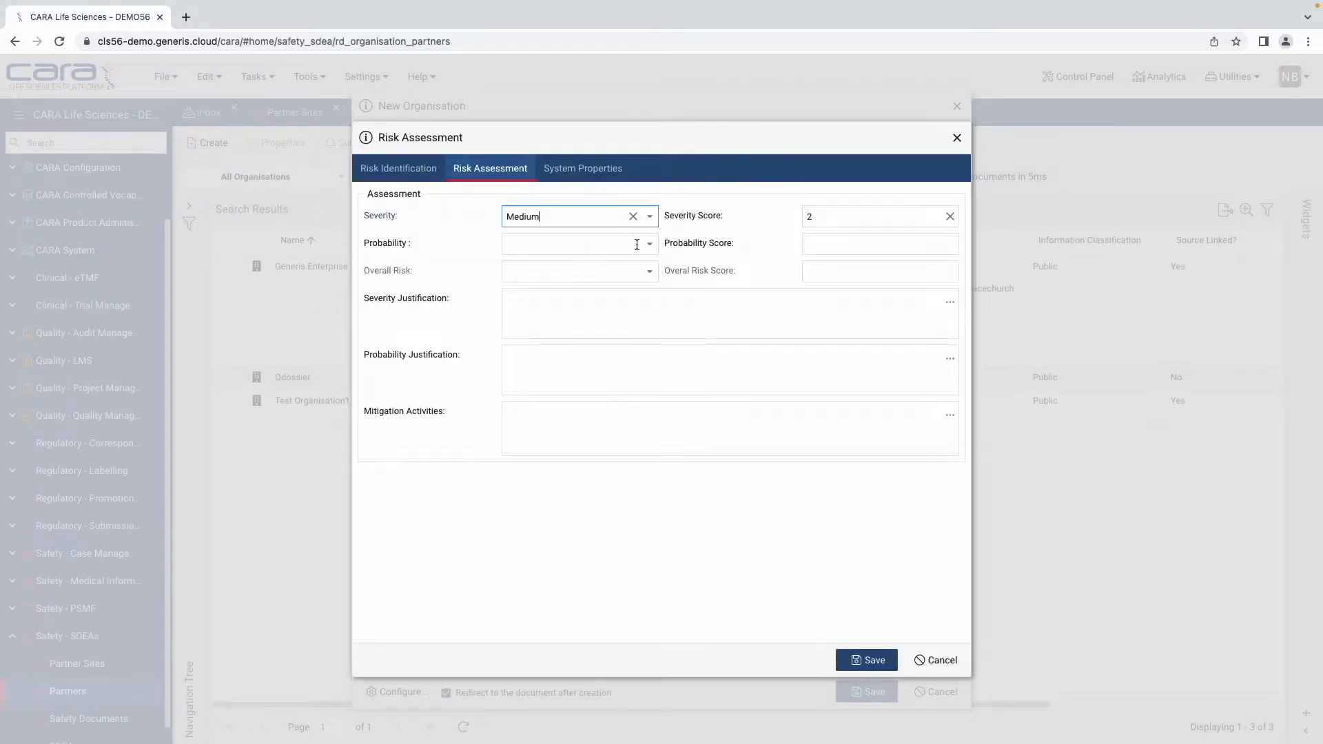
left_click(648, 245)
left_click(608, 307)
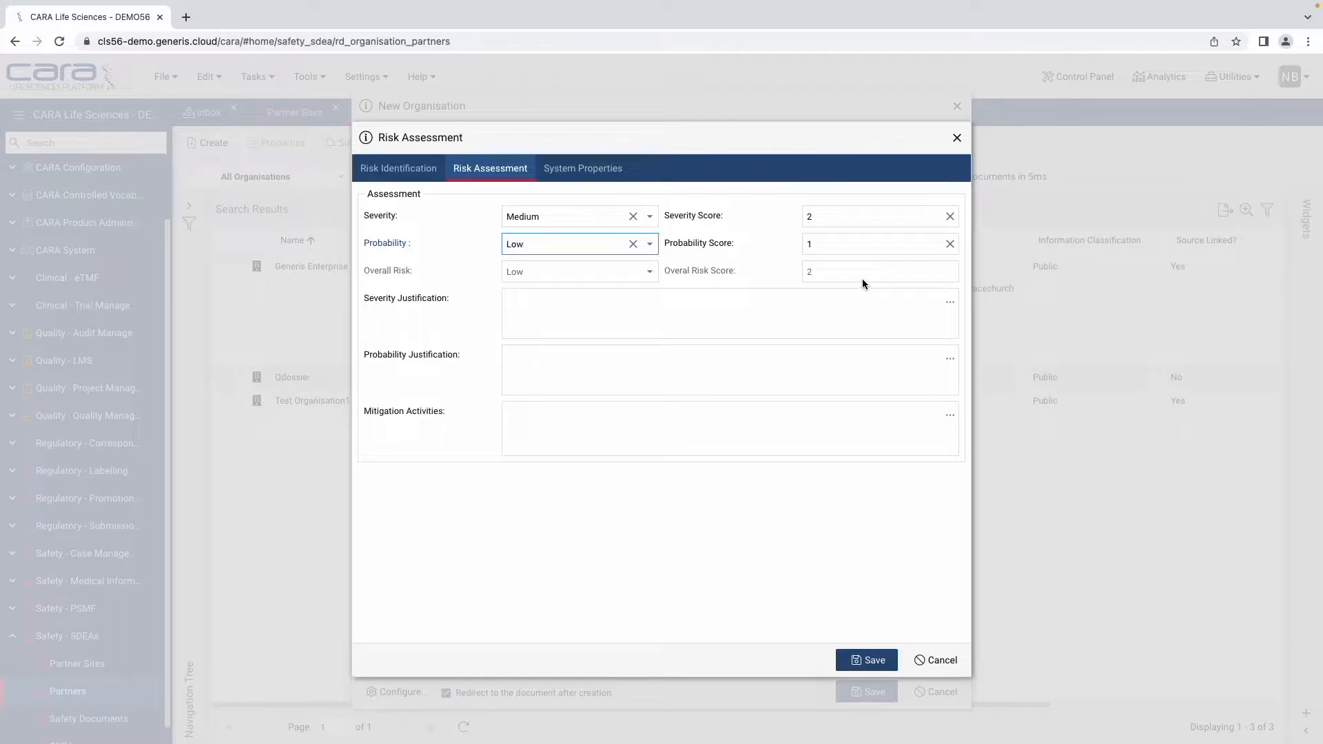
left_click(627, 305)
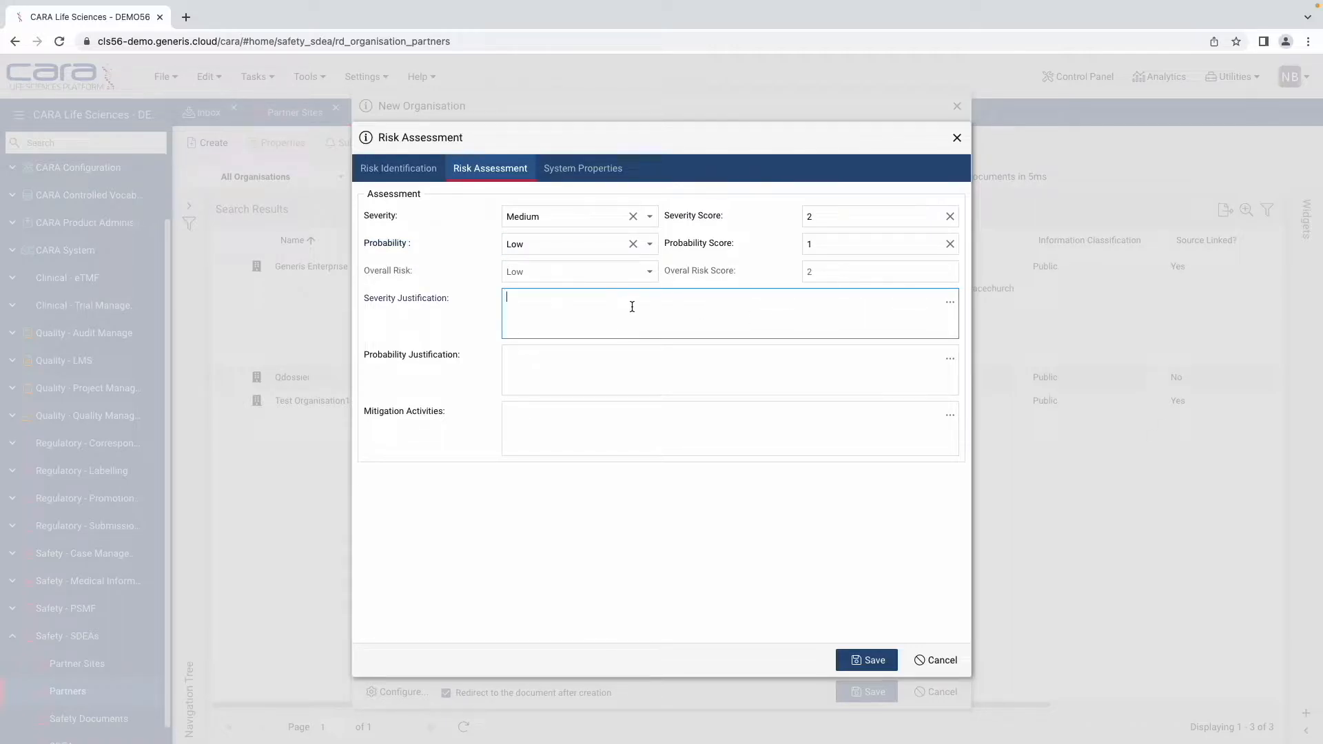
type("TEXT")
left_click(868, 660)
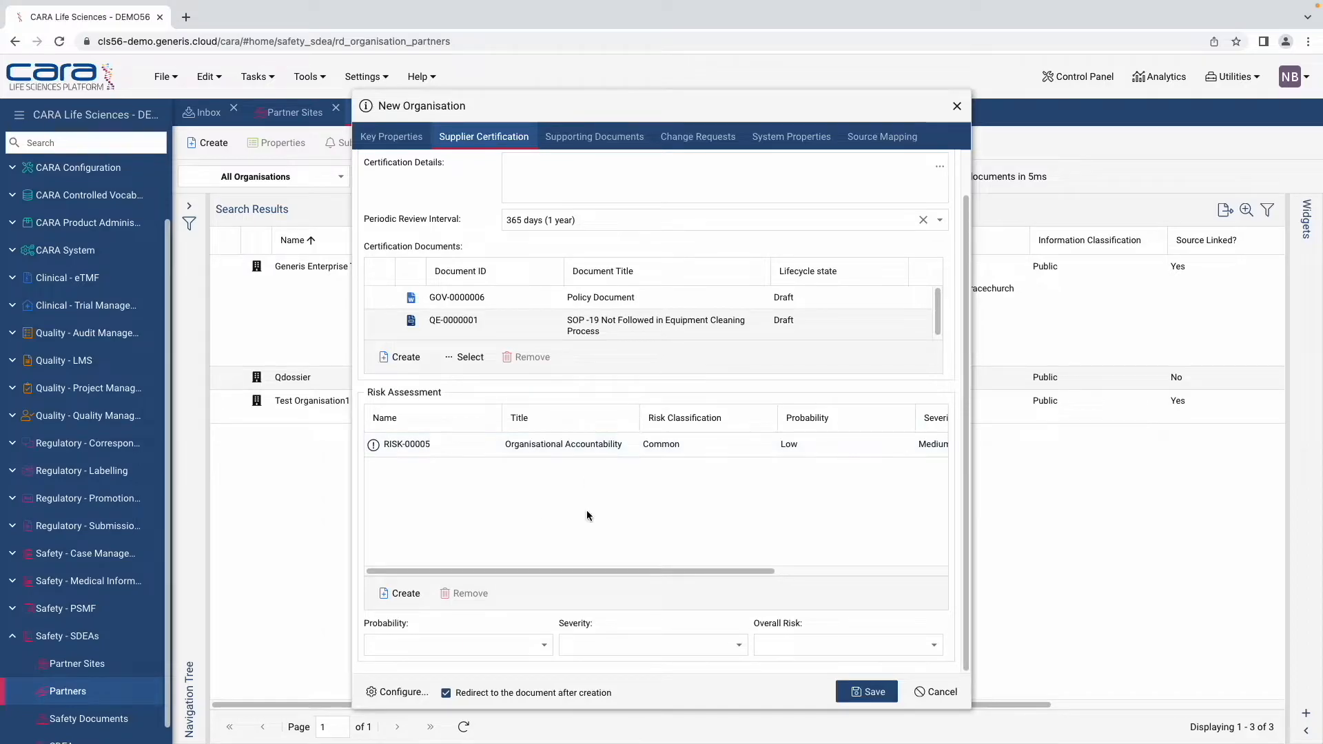
Step: Set the organisation's Probability, Severity and Overall Risk all to Medium
left_click(564, 644)
left_click(546, 645)
left_click(517, 687)
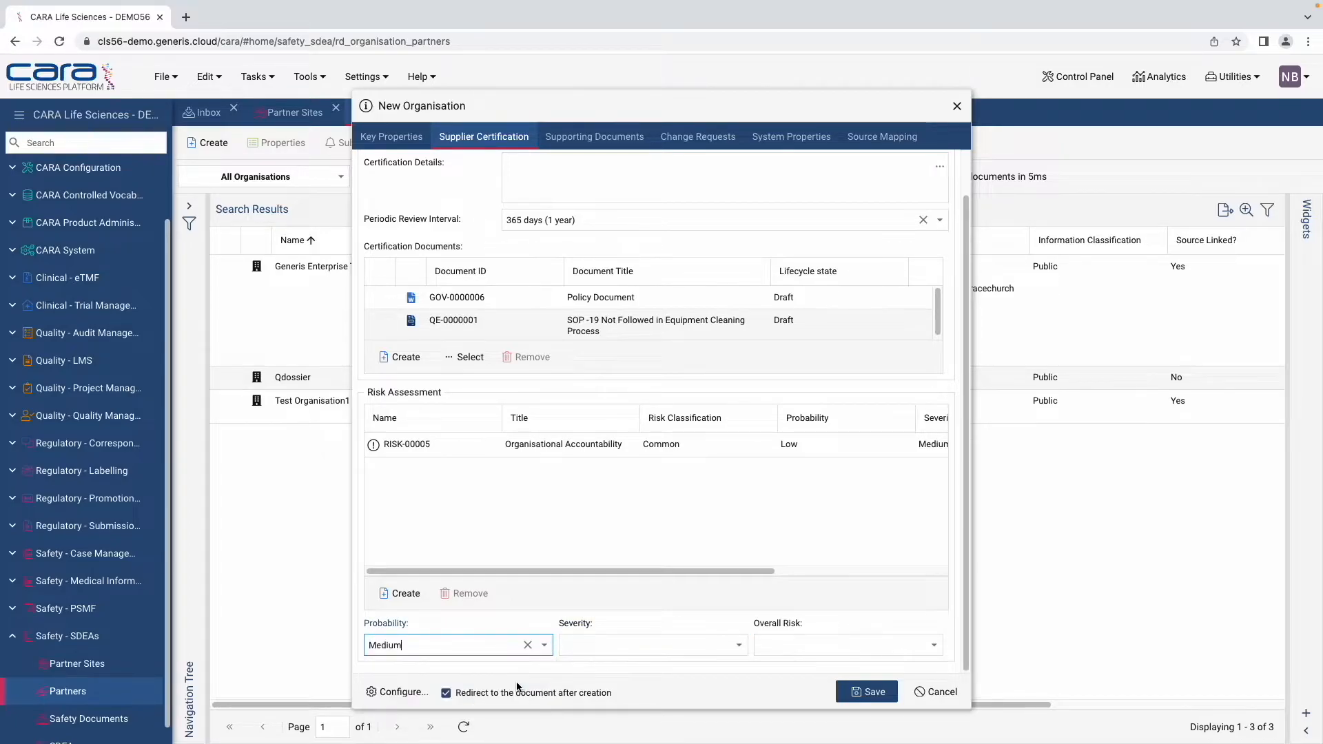
left_click(738, 644)
left_click(622, 689)
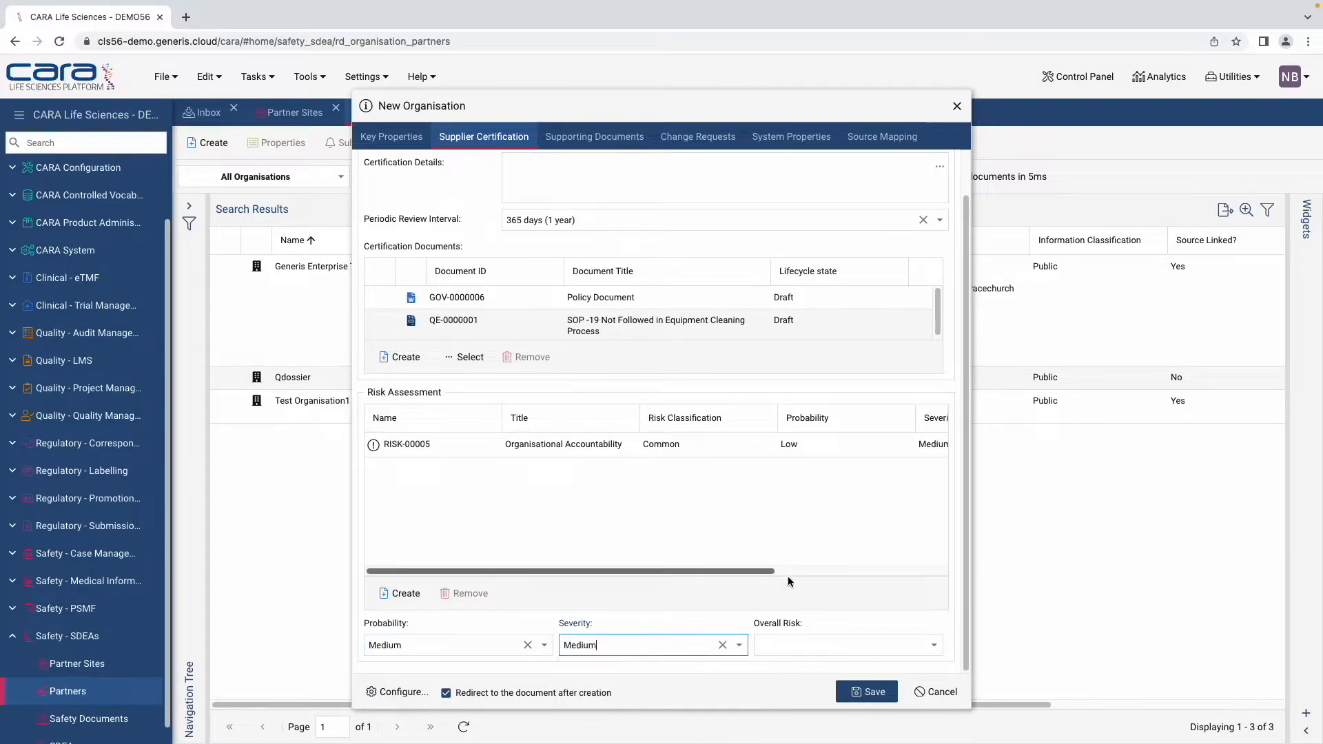
left_click(933, 645)
left_click(794, 689)
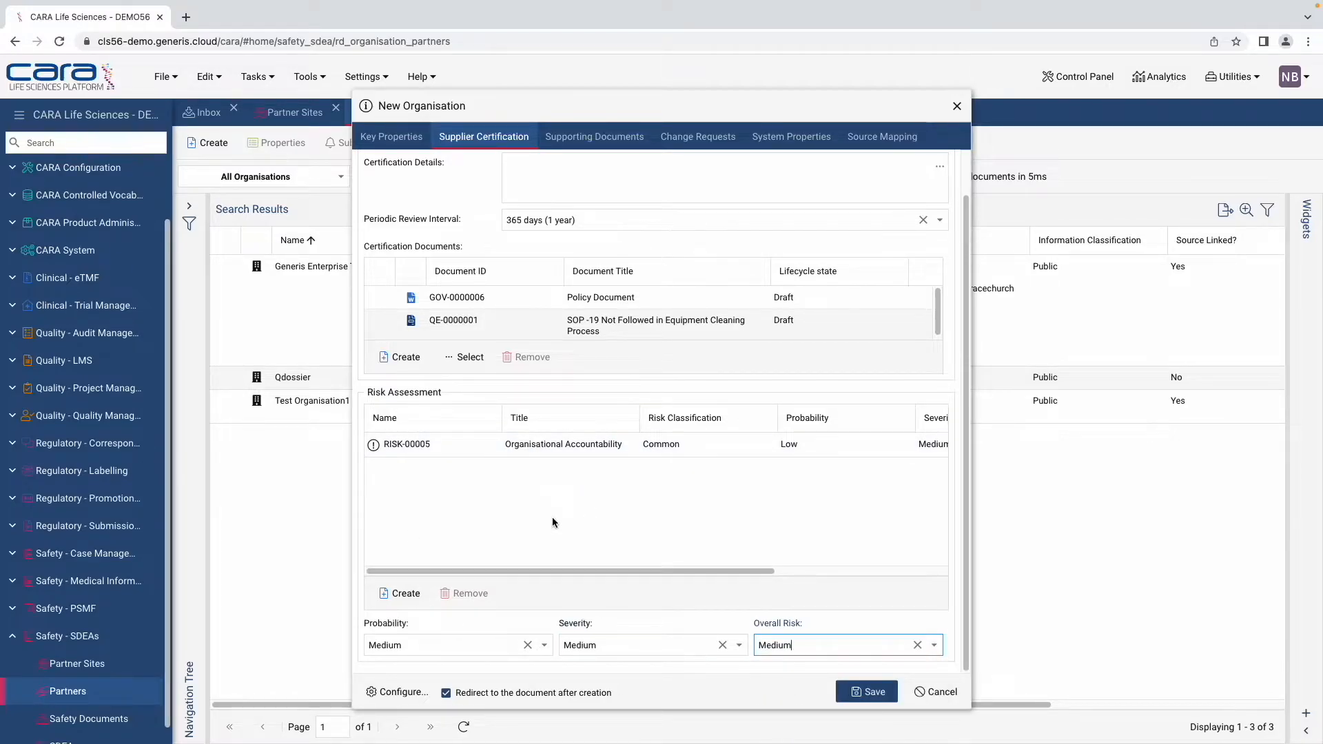
left_click(599, 139)
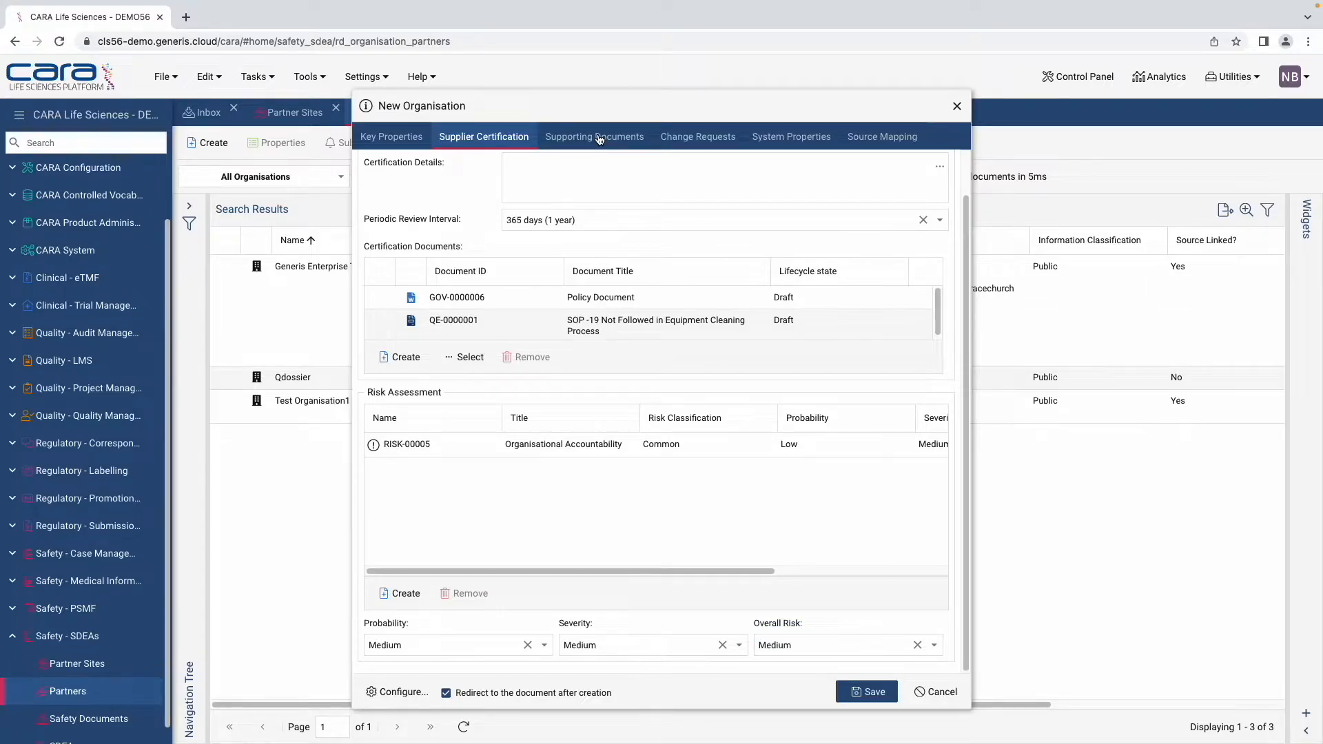
Step: Attach REG-0000602 as a supporting document, then view the Change Requests section
left_click(600, 139)
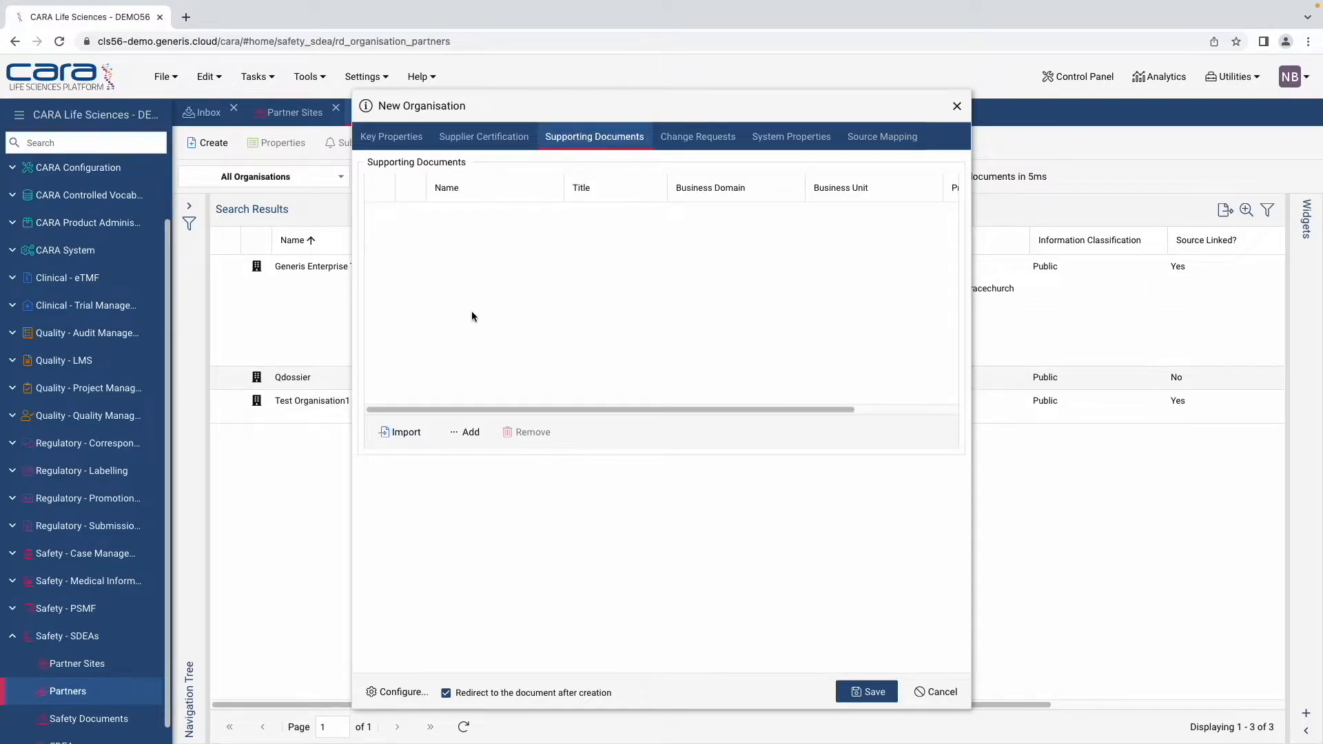
left_click(462, 433)
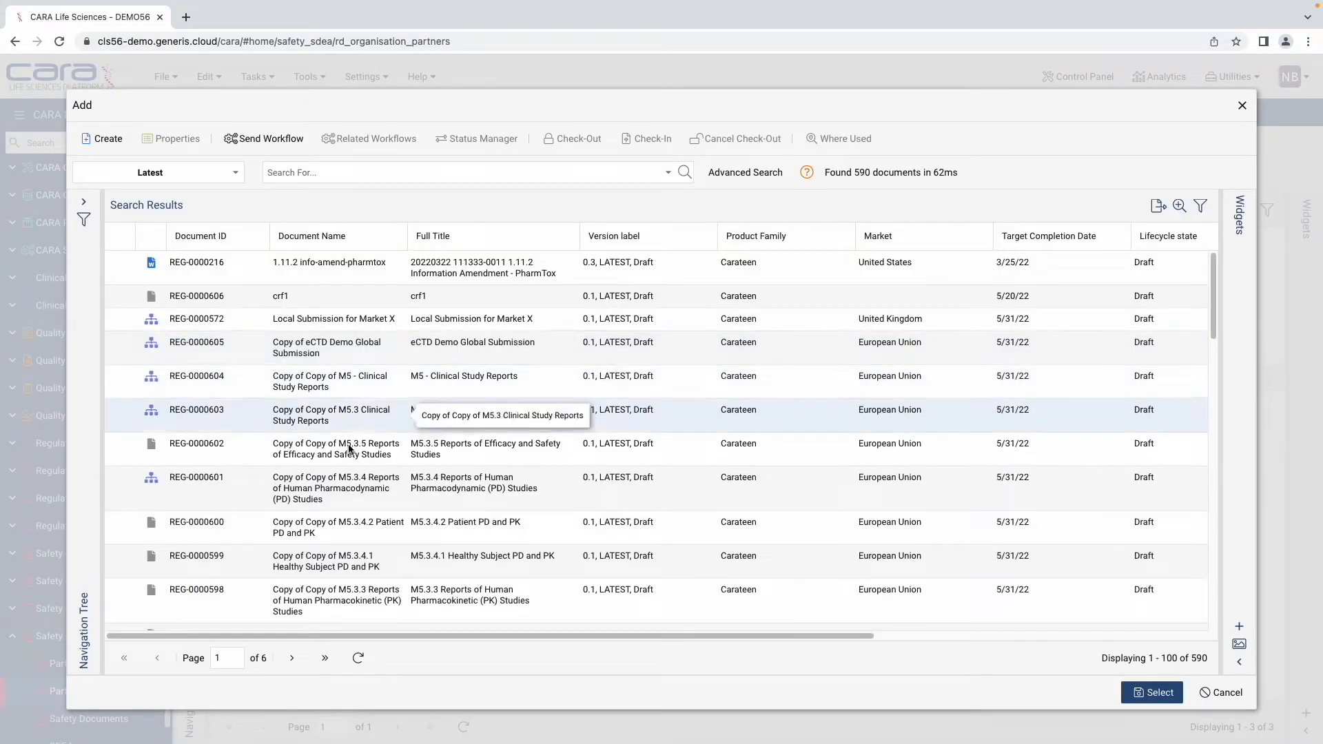
left_click(332, 450)
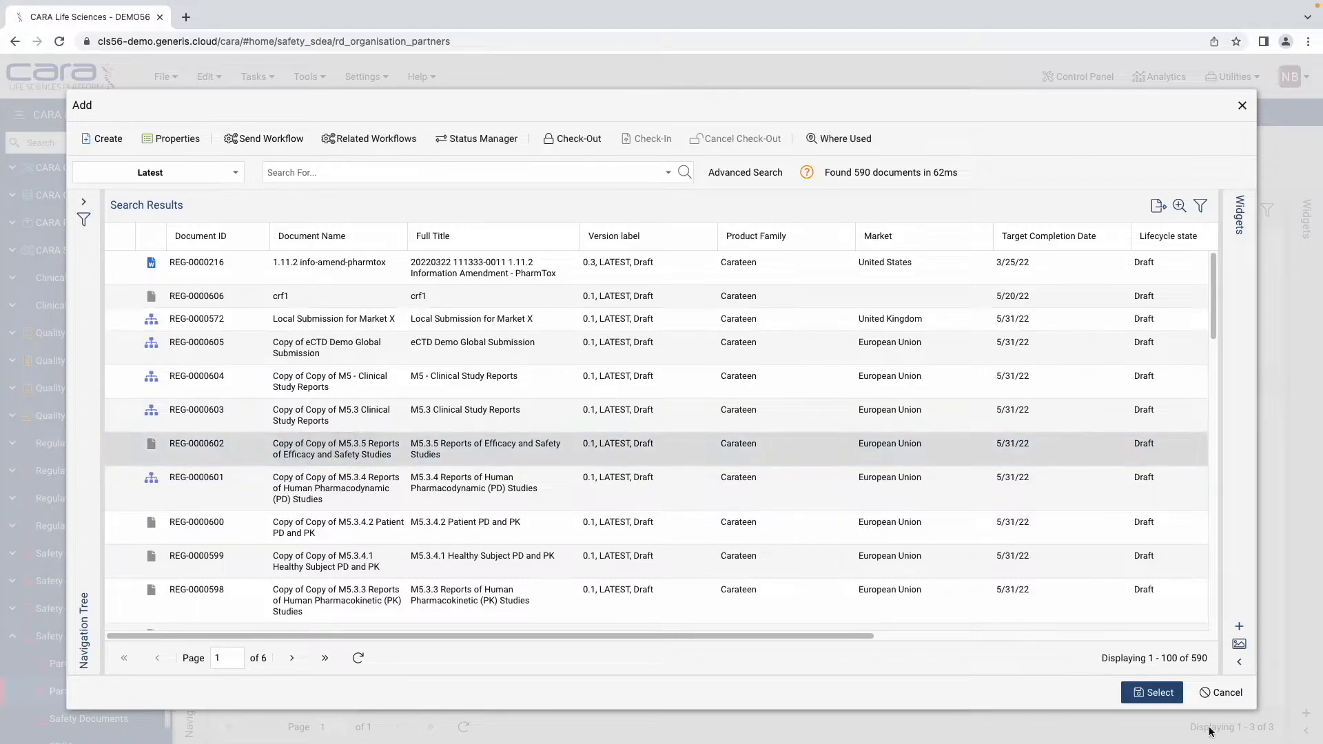
left_click(1160, 693)
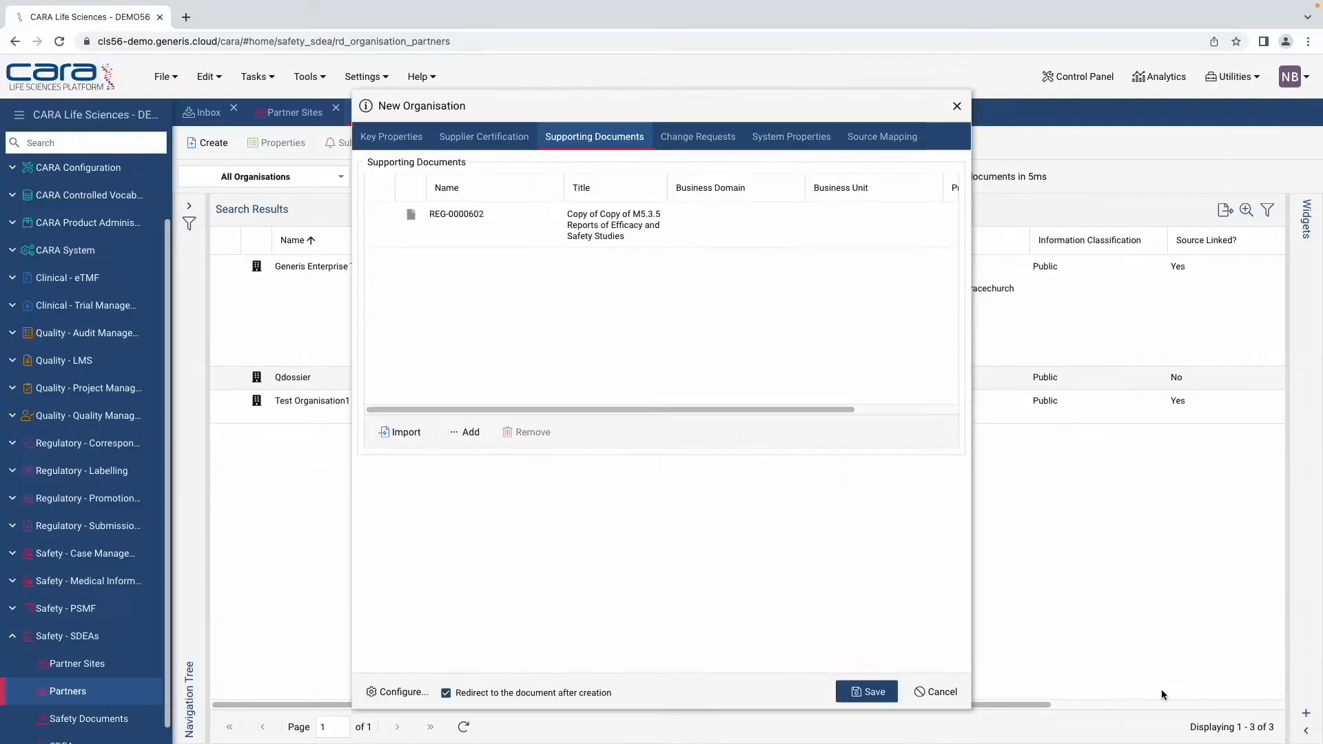
left_click(702, 142)
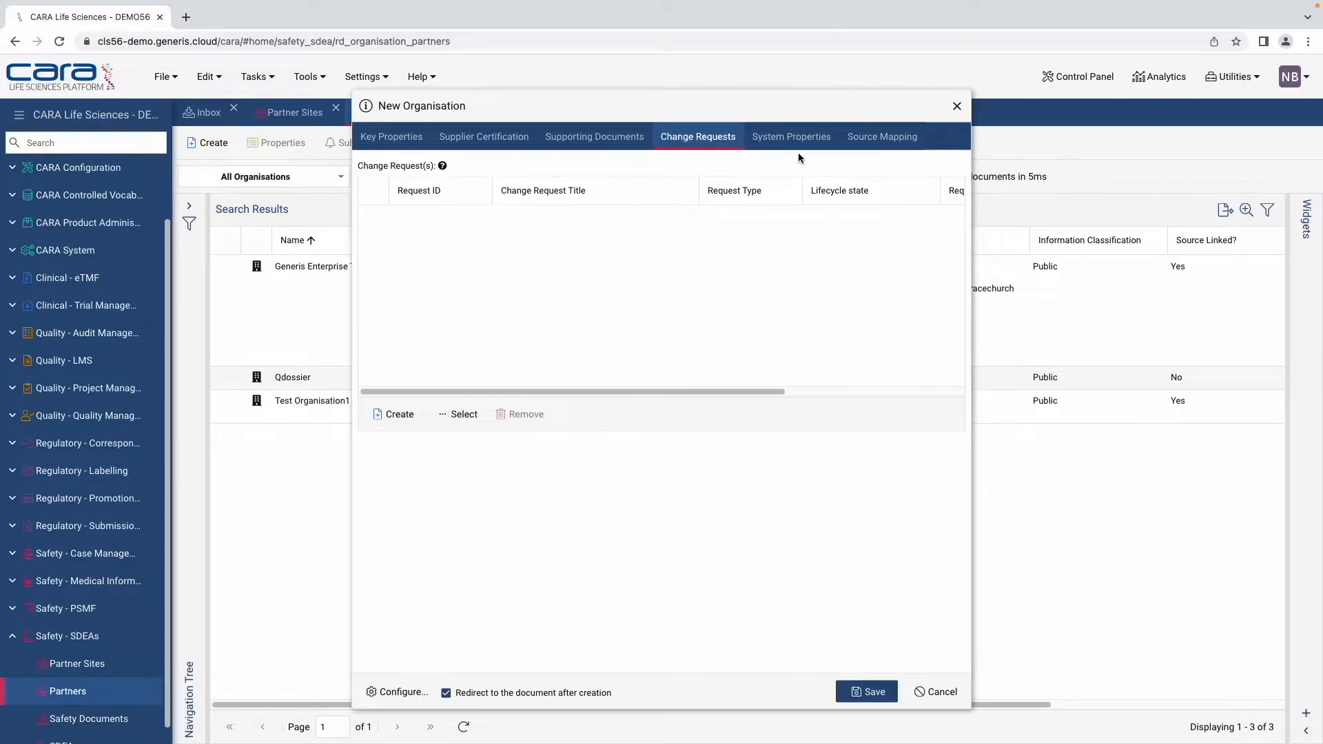
Step: Look over the System Properties and Source Mapping tabs, then cancel the new organisation
left_click(779, 145)
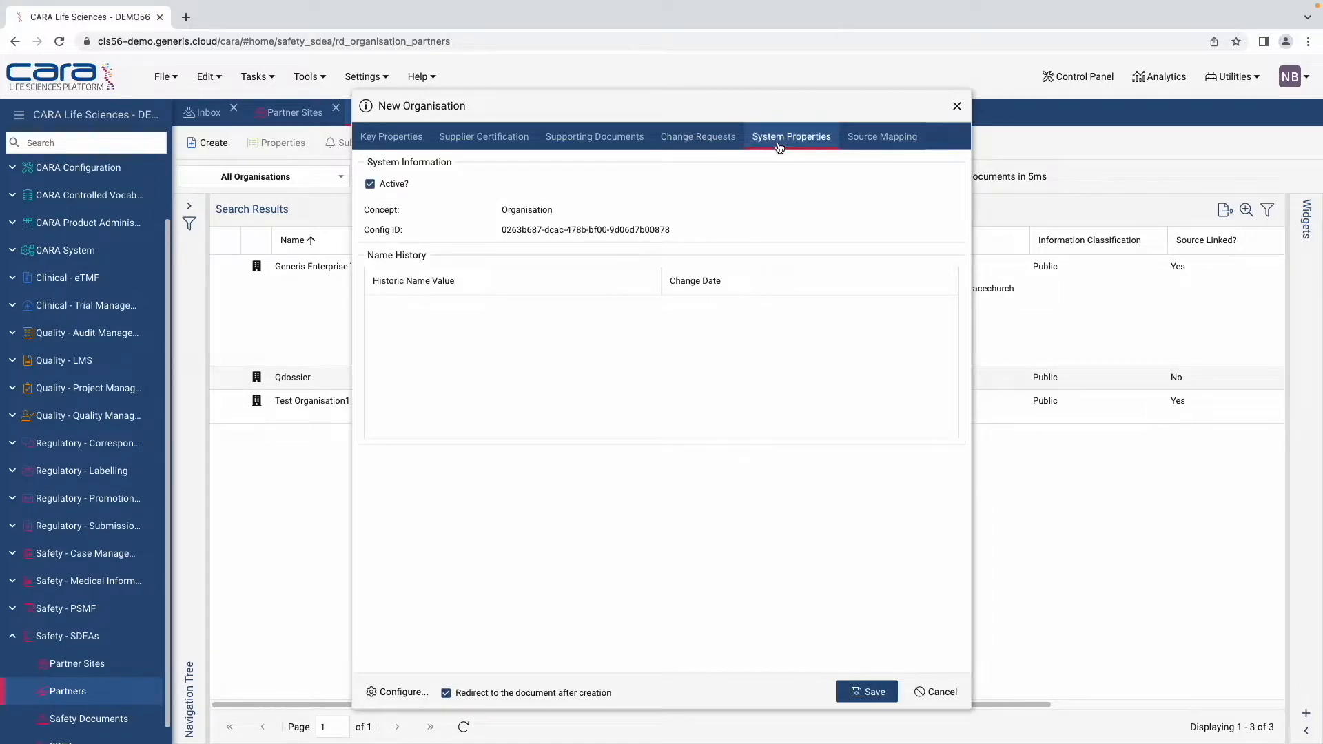
left_click(855, 139)
left_click(953, 694)
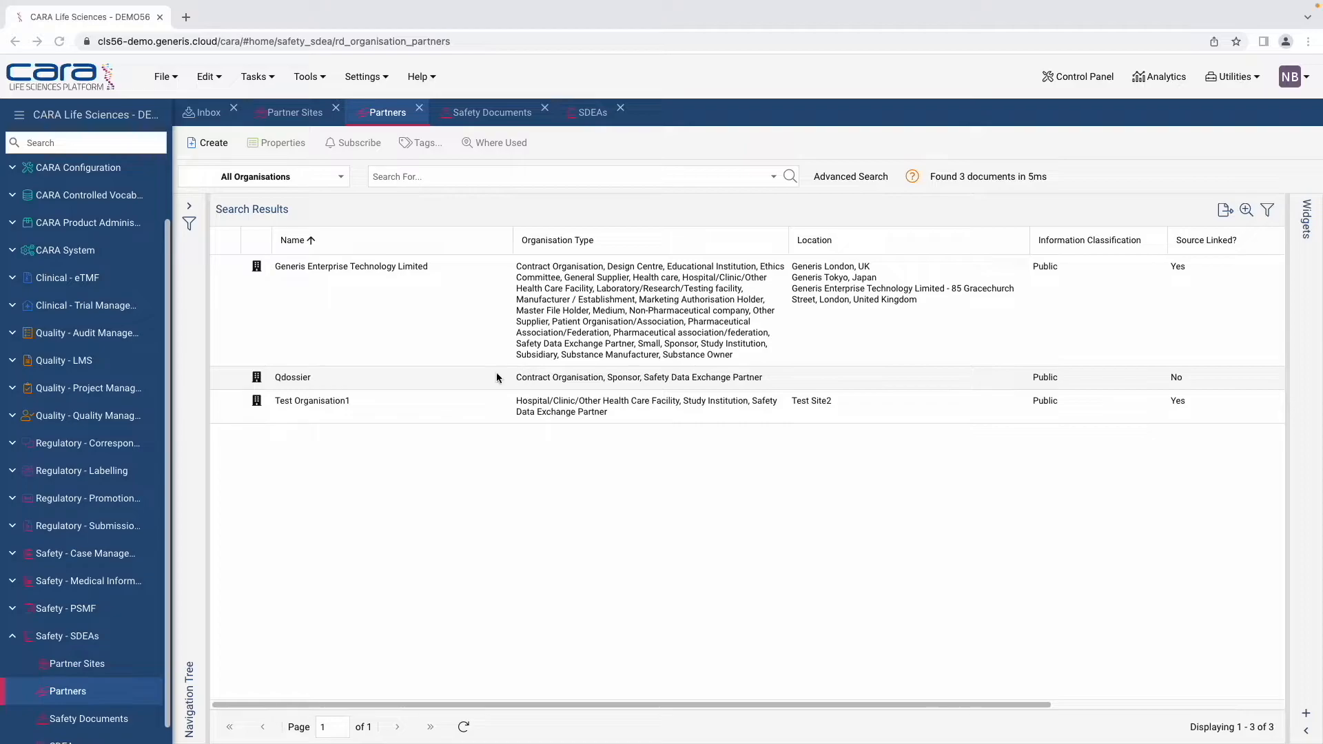
Step: Switch to the Partner Sites list and select the Generis Tokyo, Japan site
left_click(297, 121)
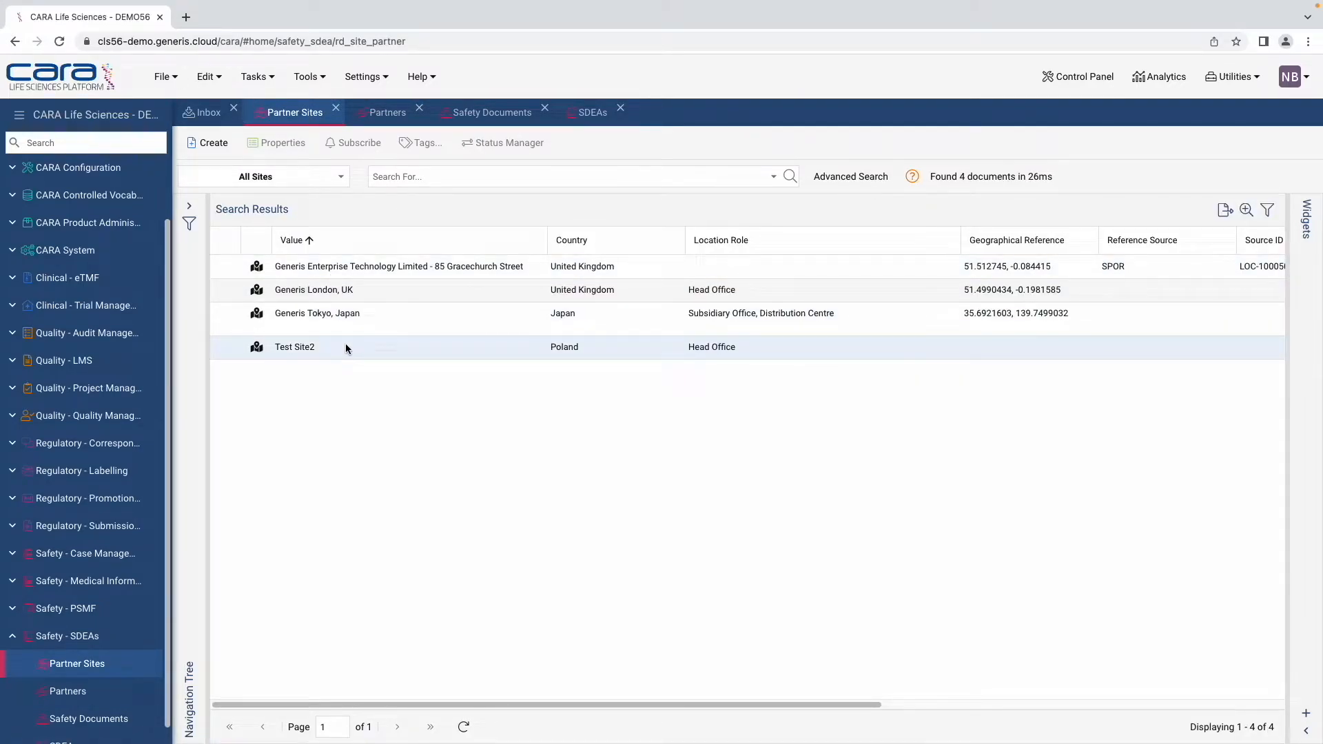
left_click(372, 317)
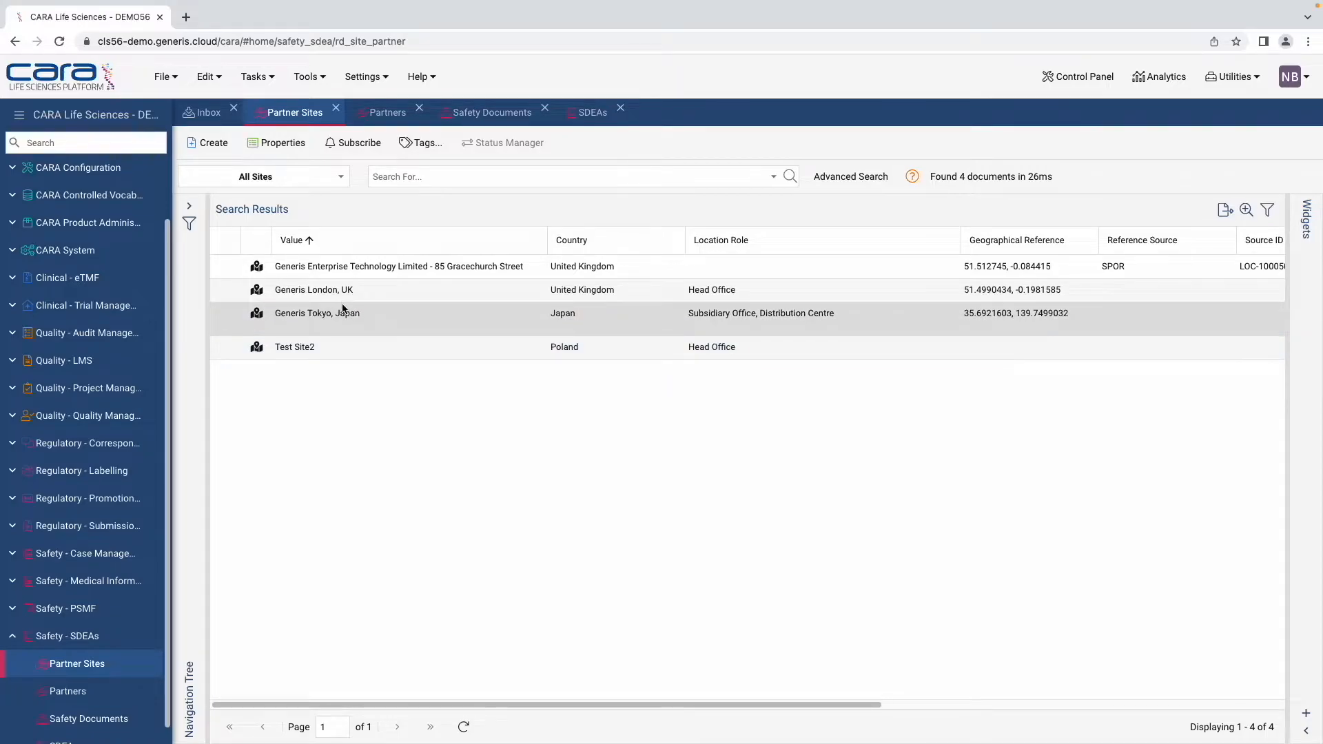
Step: Open the Generis Tokyo, Japan site's properties and start adding a contact under Contact Information
left_click(290, 142)
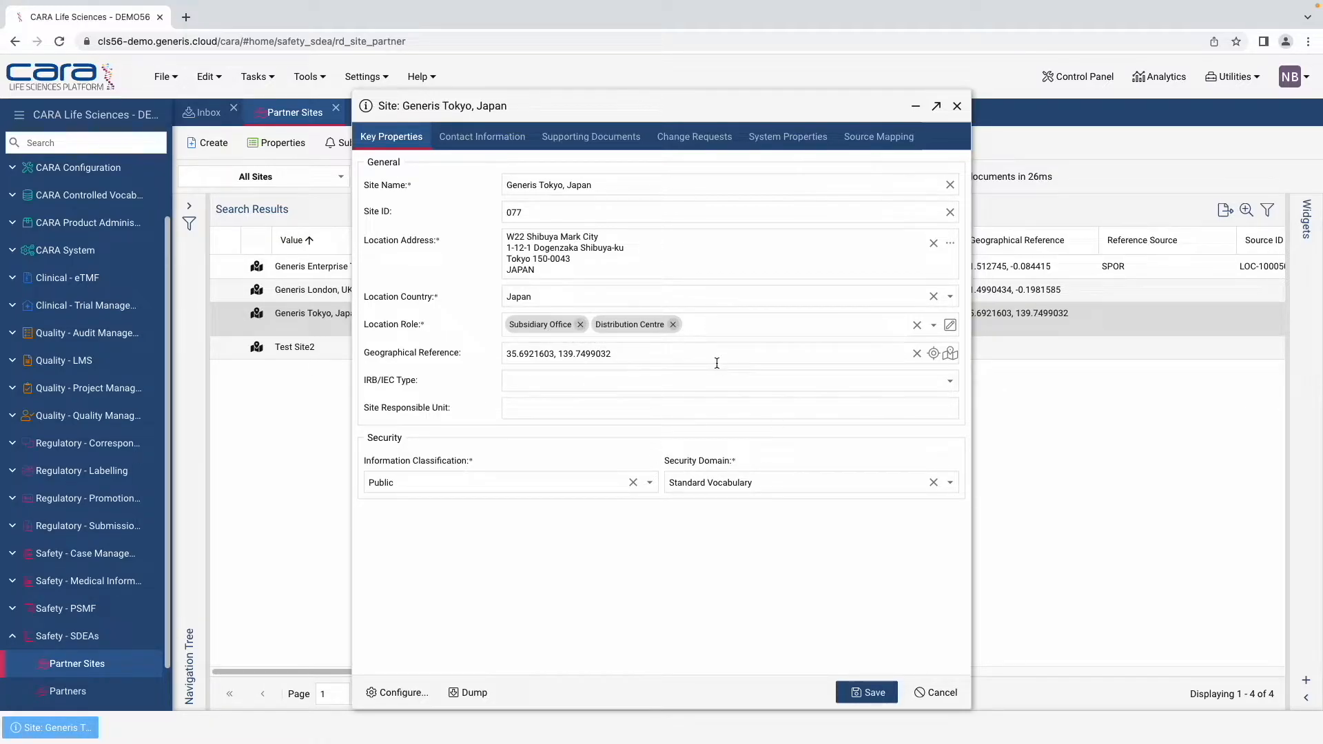
left_click(492, 138)
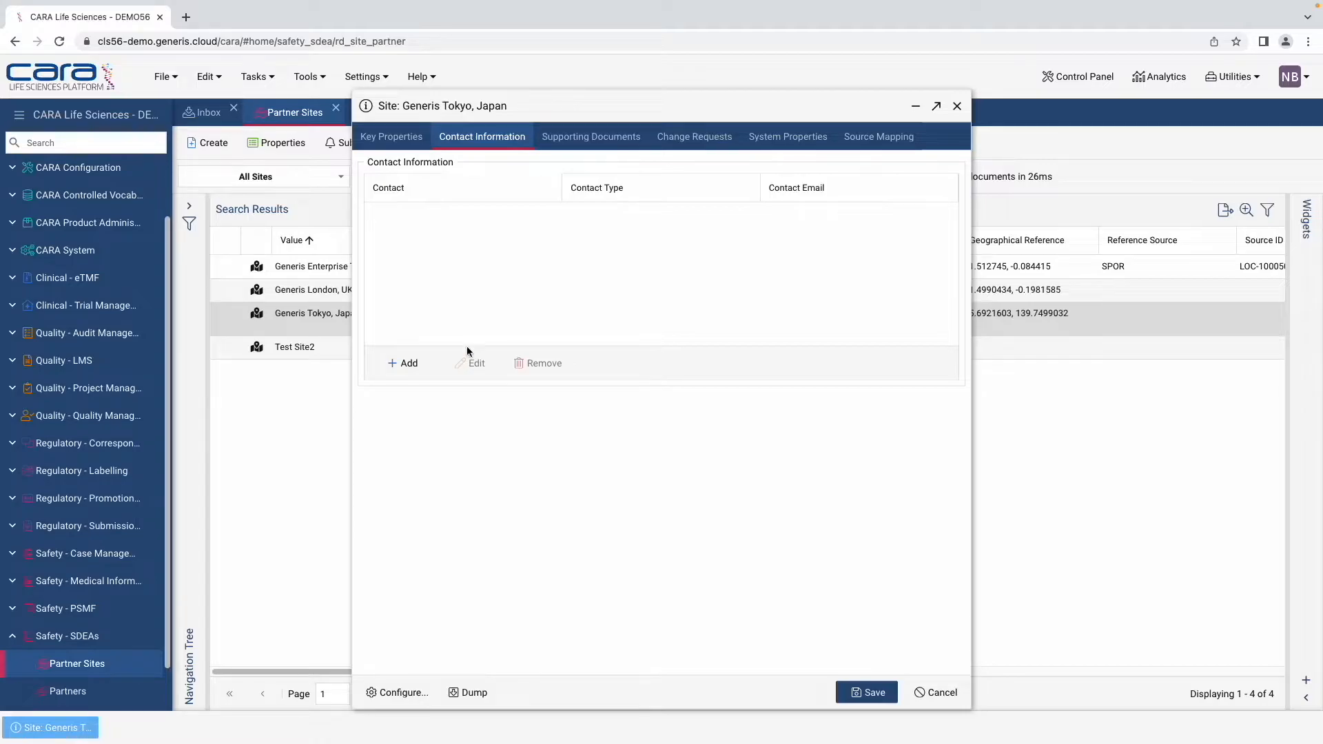
left_click(408, 363)
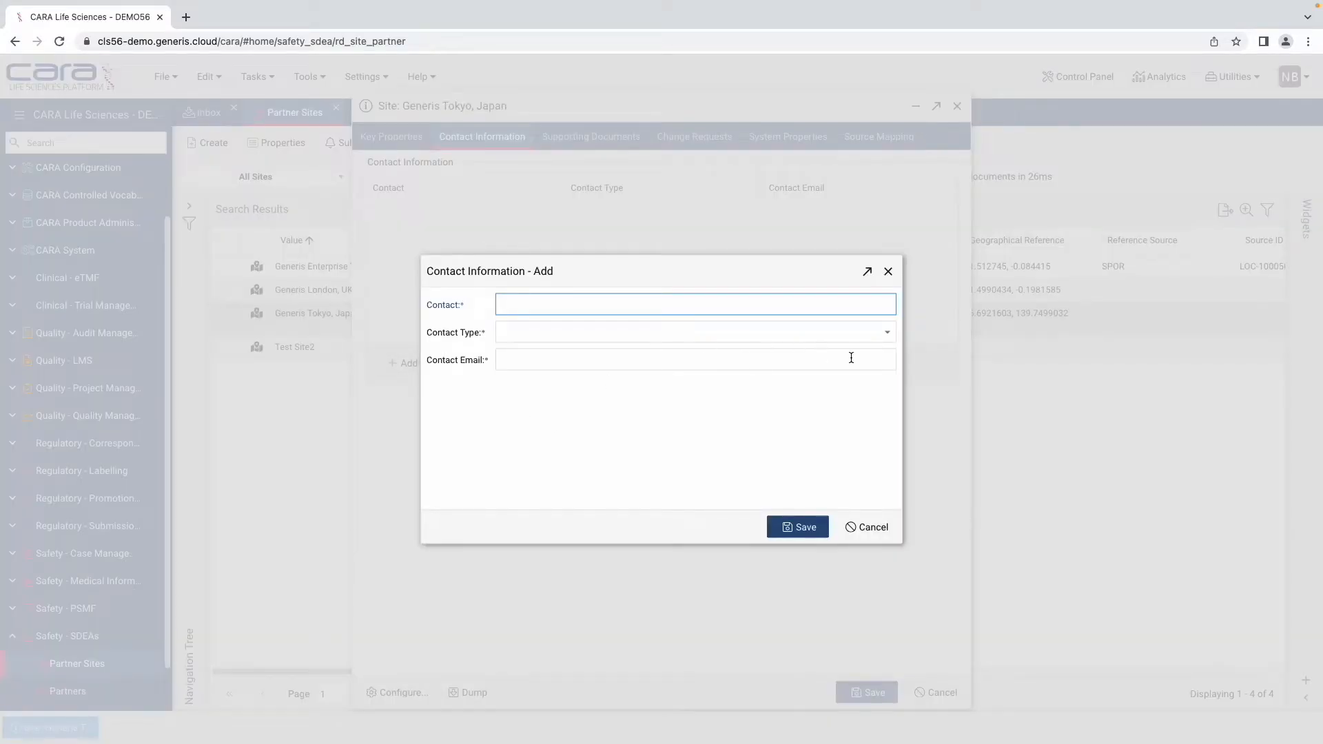
Step: Save a contact 'Test' of type ICSR with the contact's e-mail address
type("Test")
left_click(889, 336)
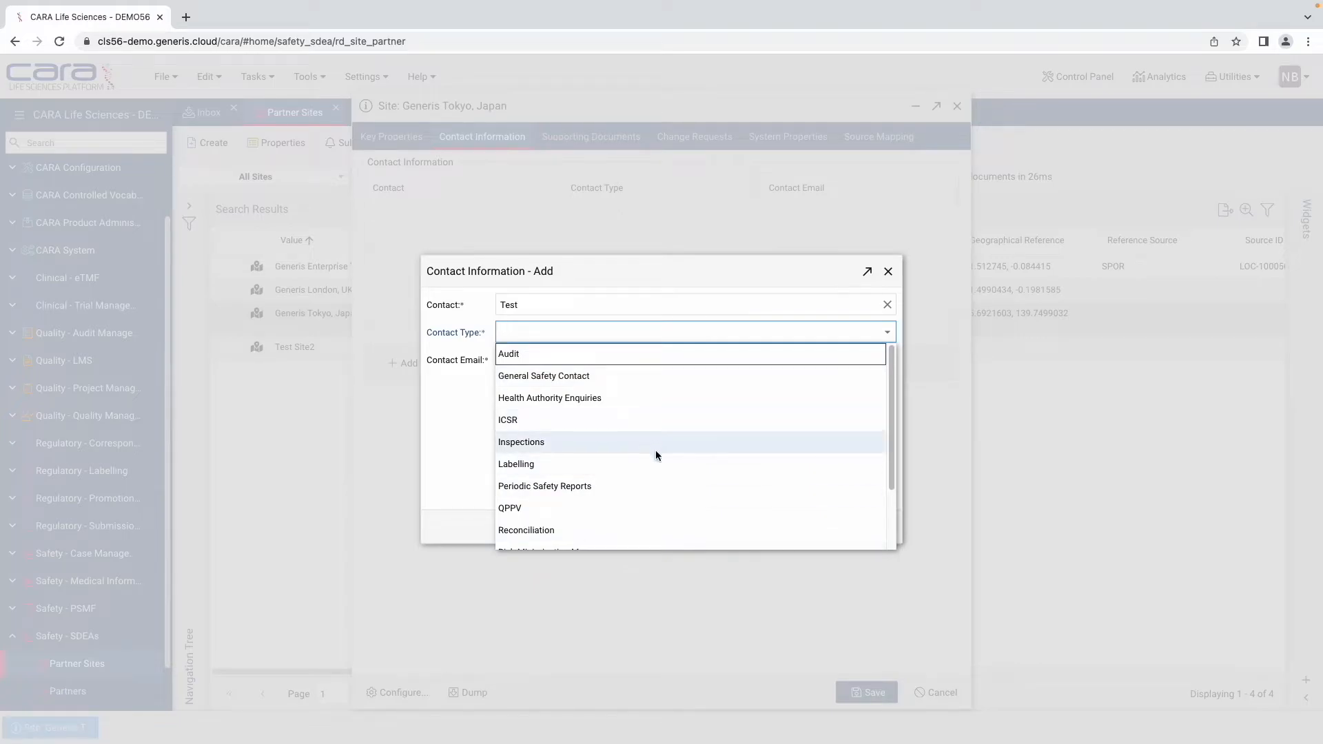
scroll(620, 434, "down", 1)
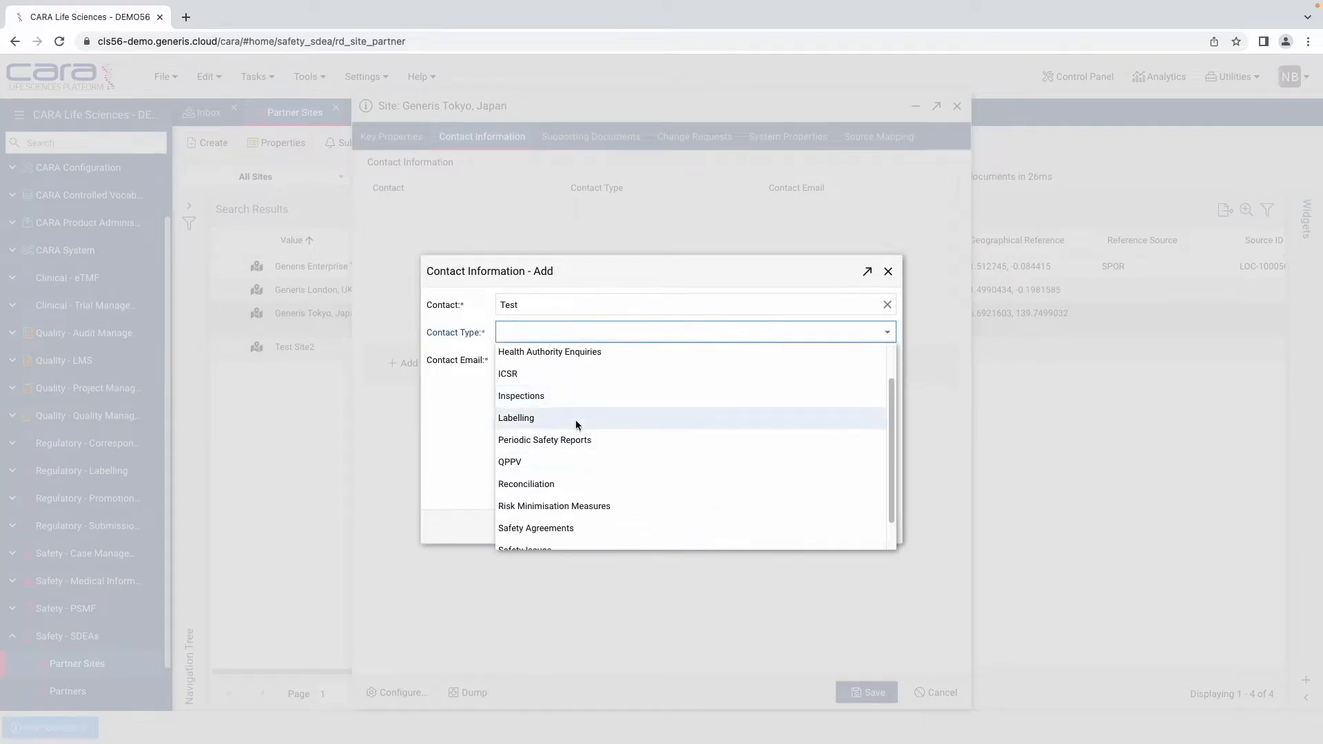
left_click(570, 379)
left_click(849, 361)
type("email")
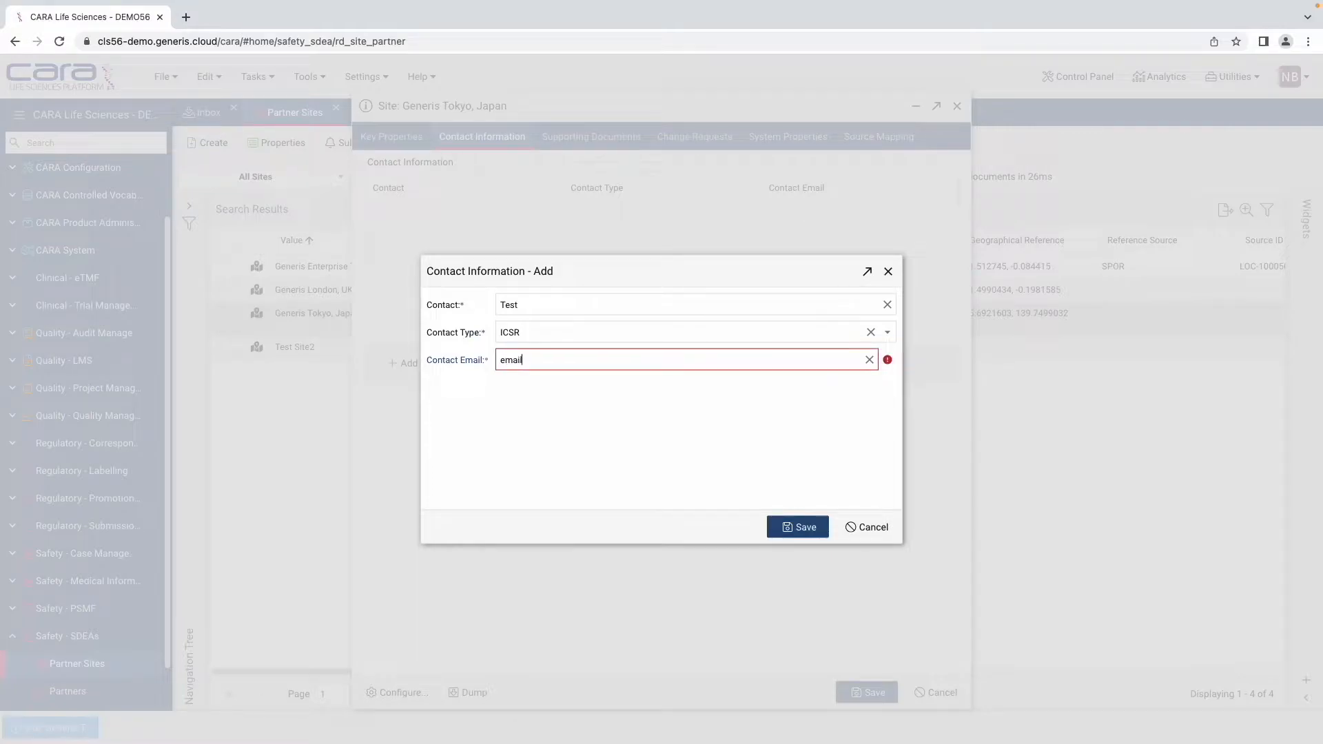
type("@email.com")
left_click(795, 528)
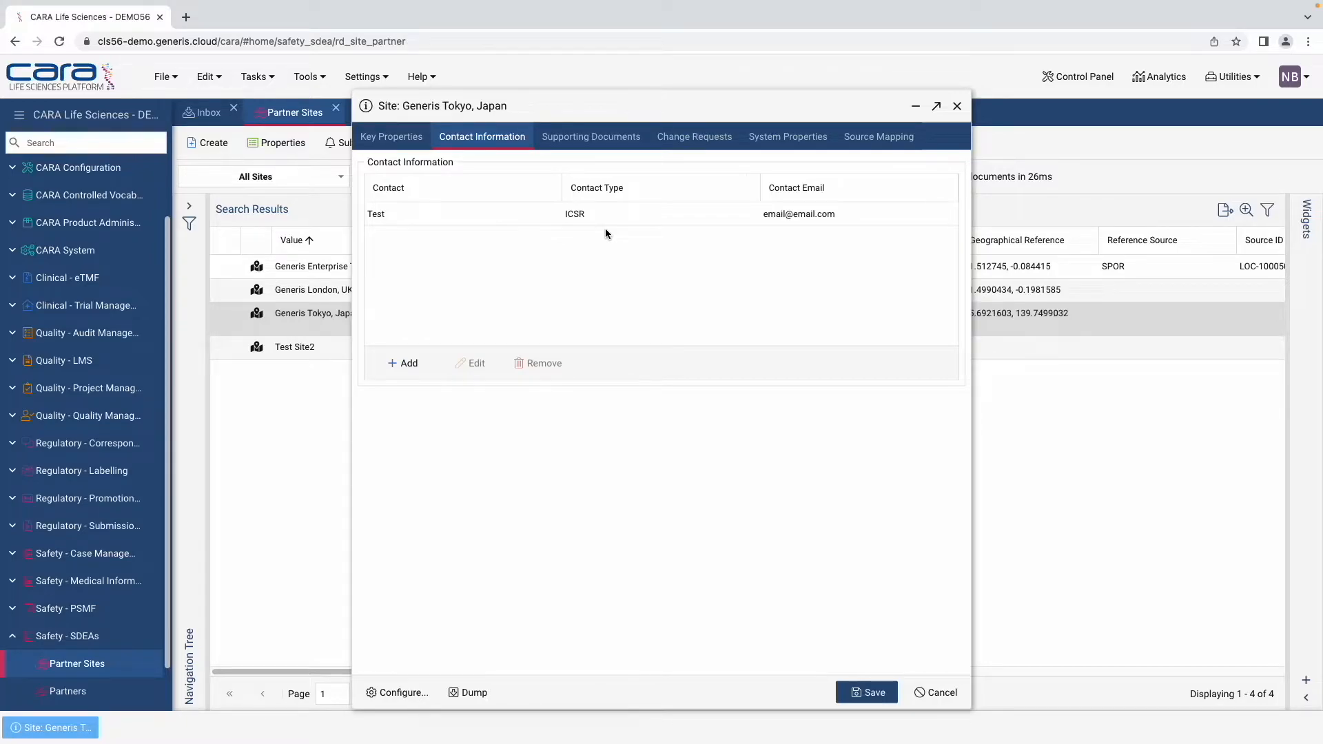
Step: Glance at the Tokyo site's supporting documents and change requests, then close the record unsaved
left_click(611, 145)
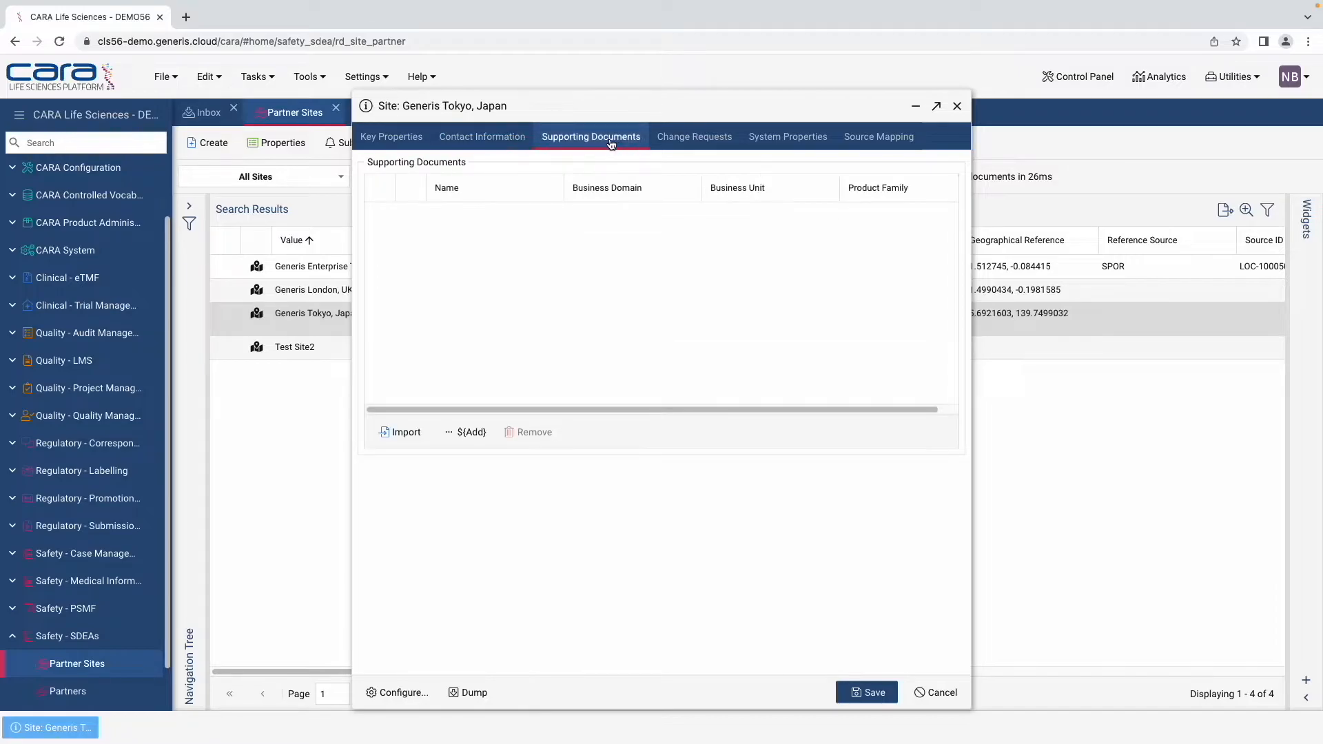
left_click(682, 142)
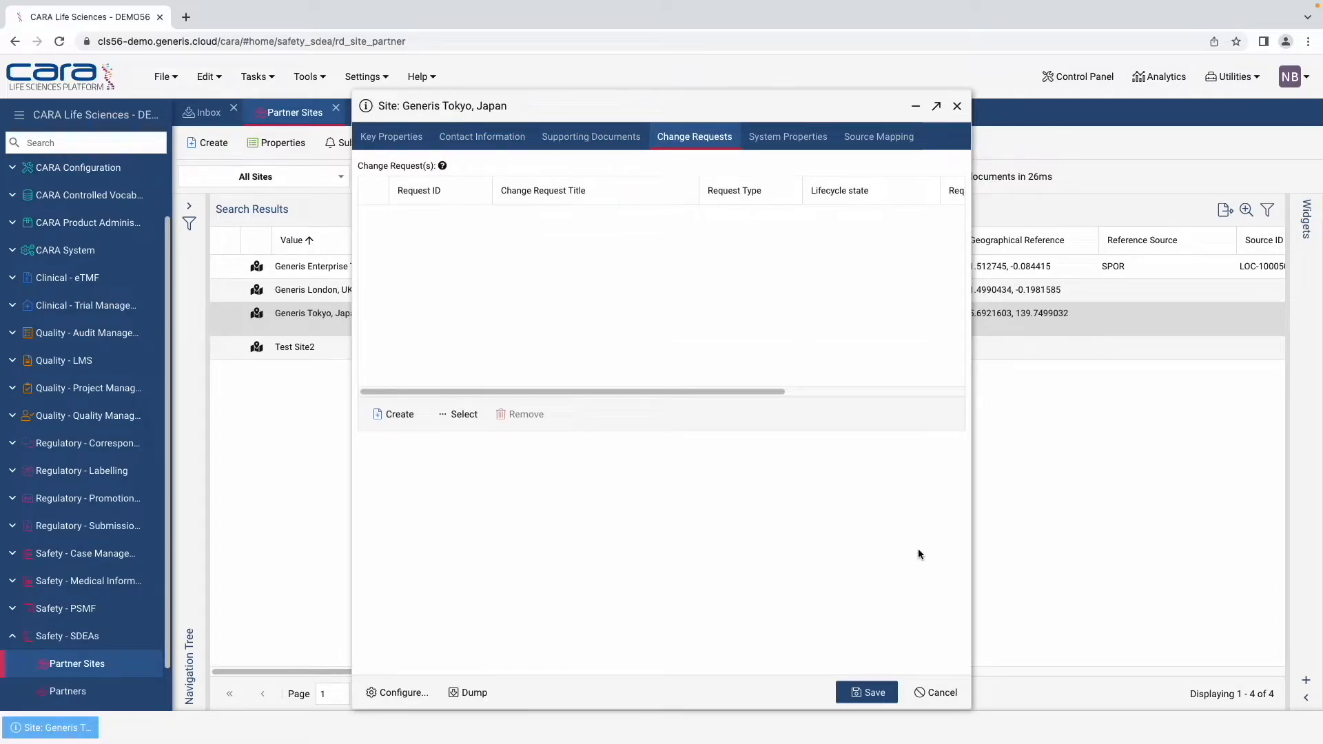
left_click(939, 693)
left_click(692, 439)
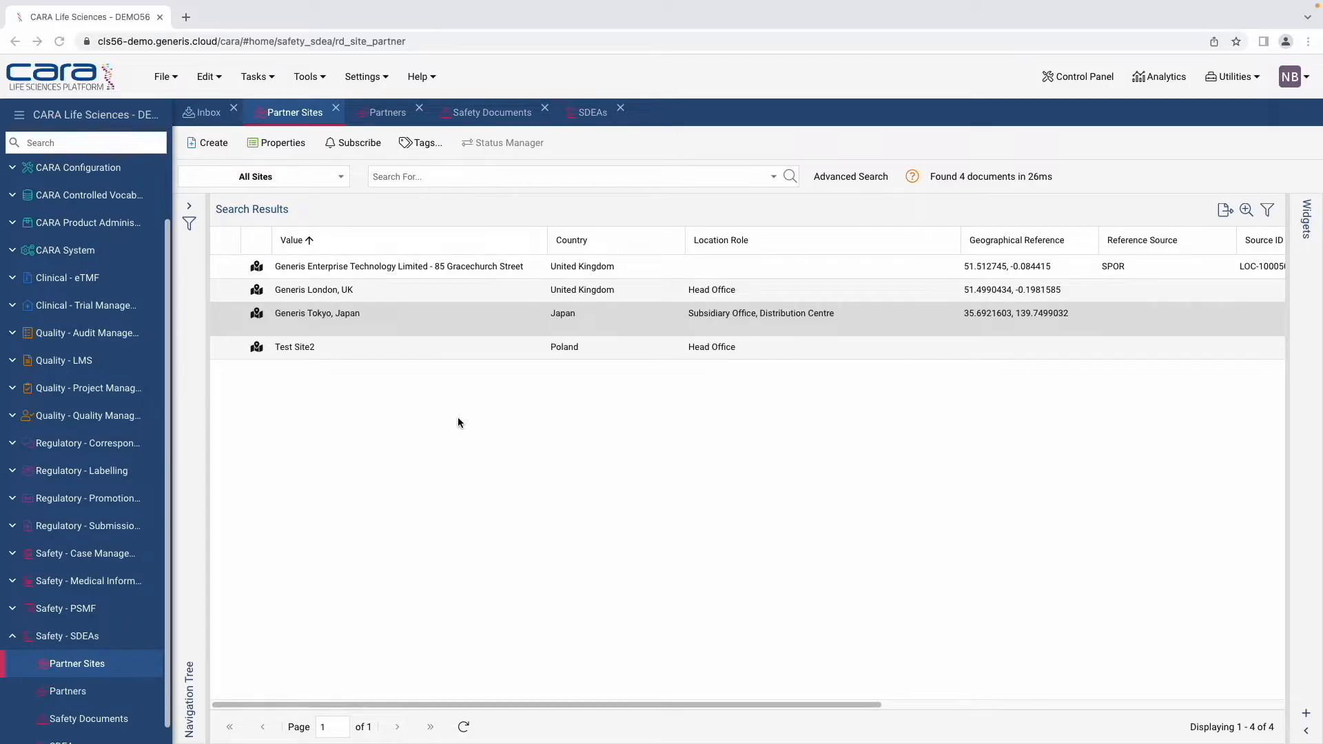
Step: From the SDEAs list, create a new SDEA in Group 3 (post marketing, inbound-only reporting)
left_click(597, 115)
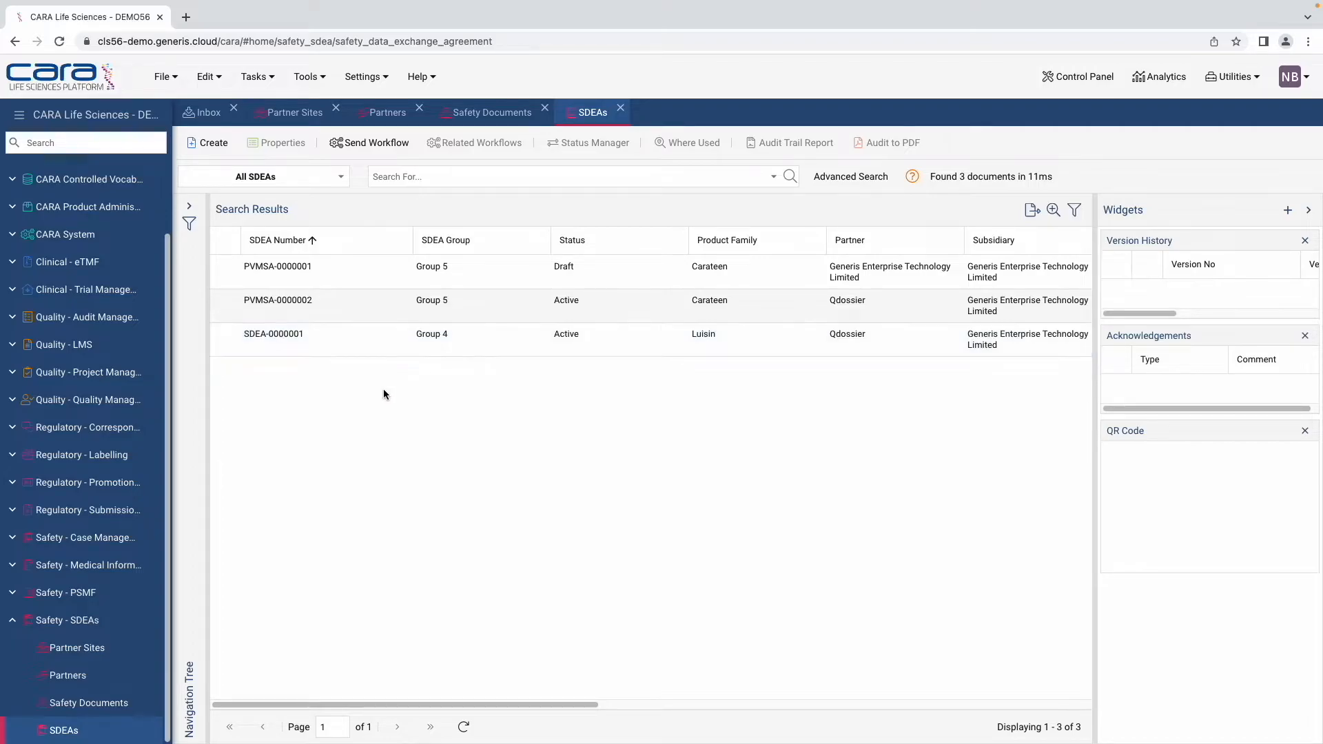
left_click(209, 145)
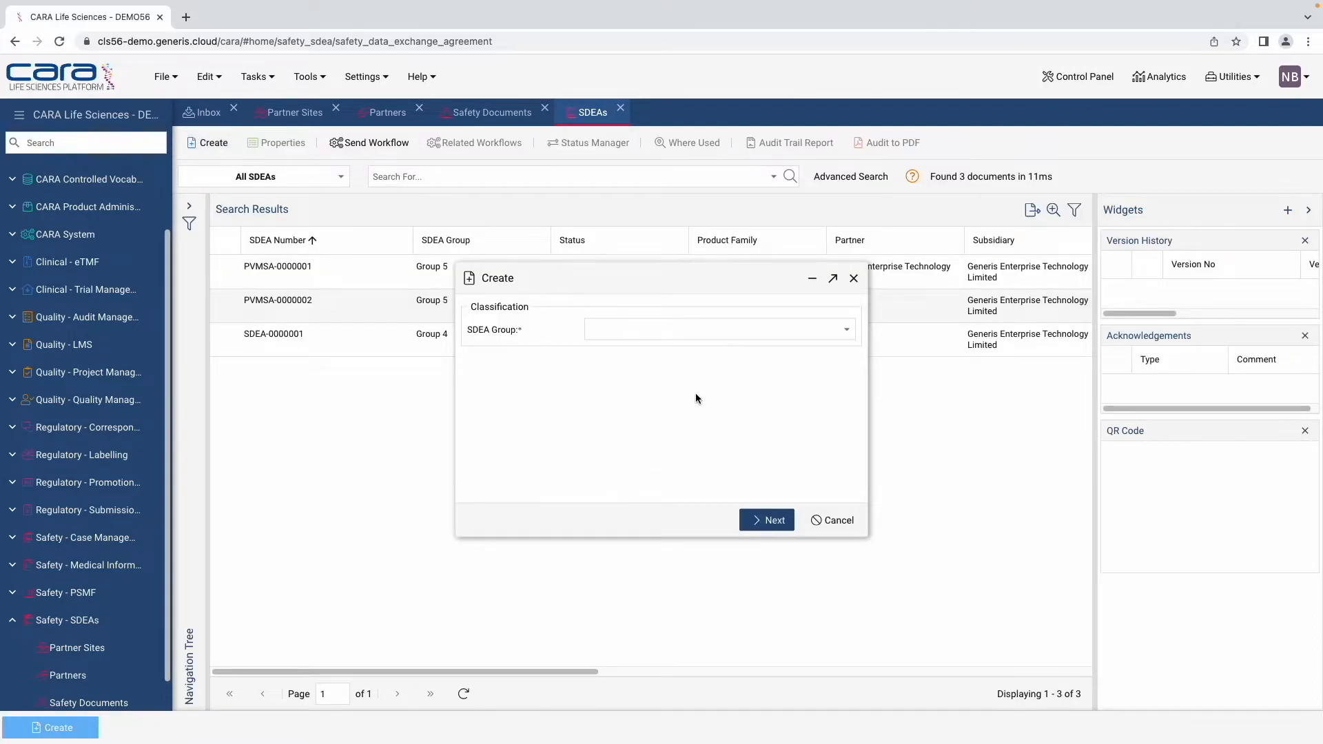
left_click(846, 330)
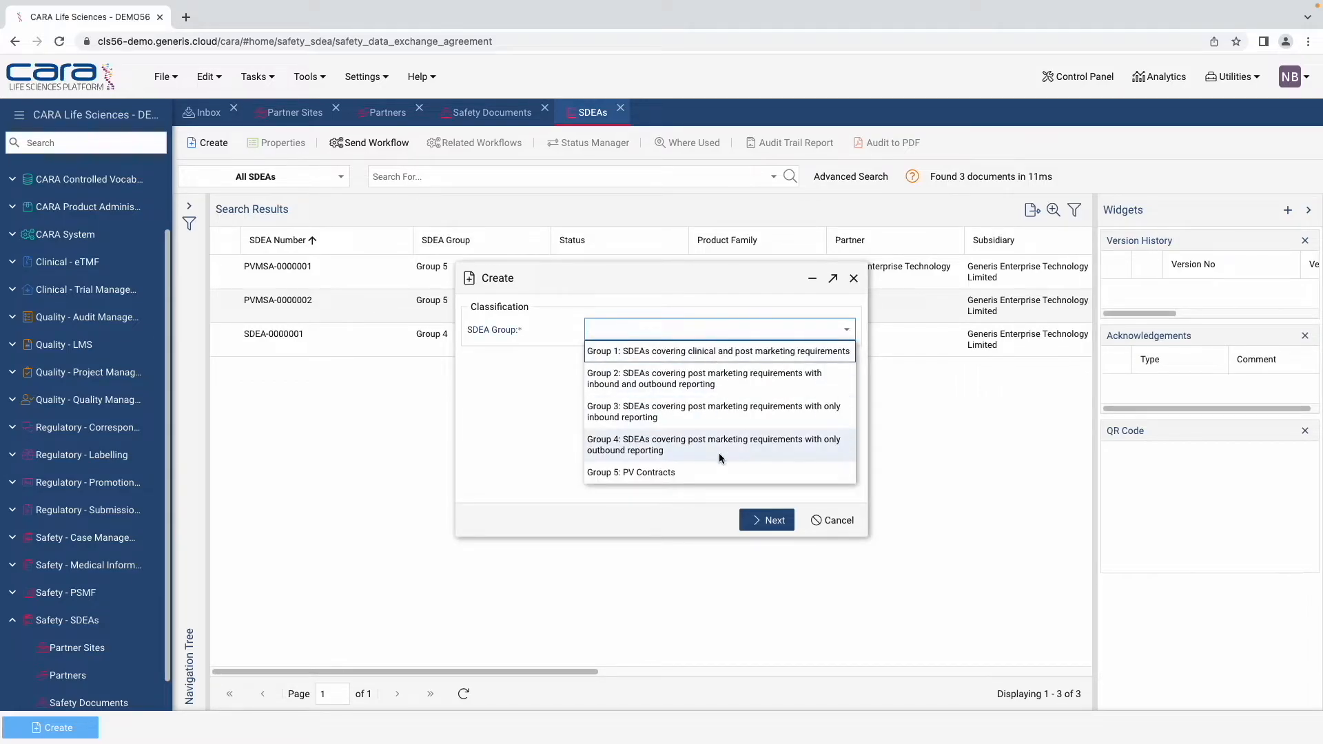
left_click(686, 419)
left_click(761, 520)
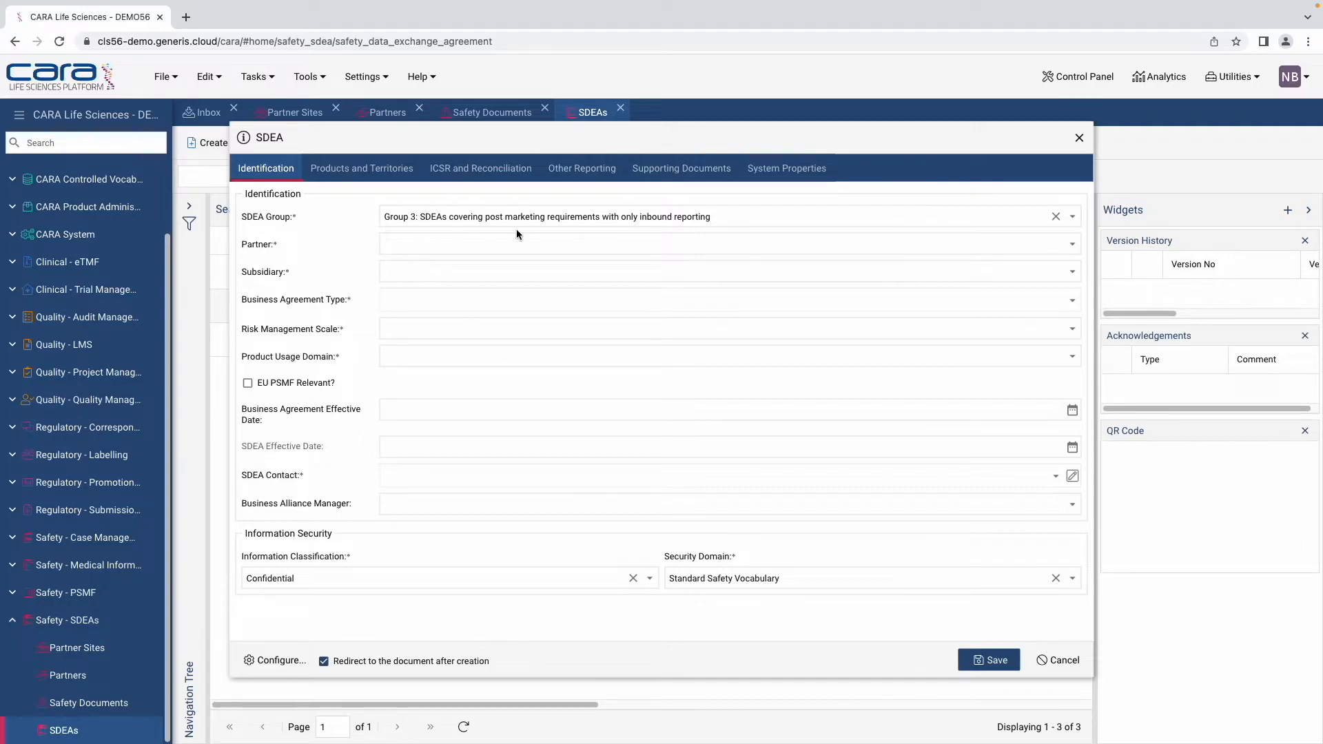
Step: Set partner Generis Enterprise Technology Limited, subsidiary Vygon and agreement type Asset Purchase (Divestment)
left_click(1061, 244)
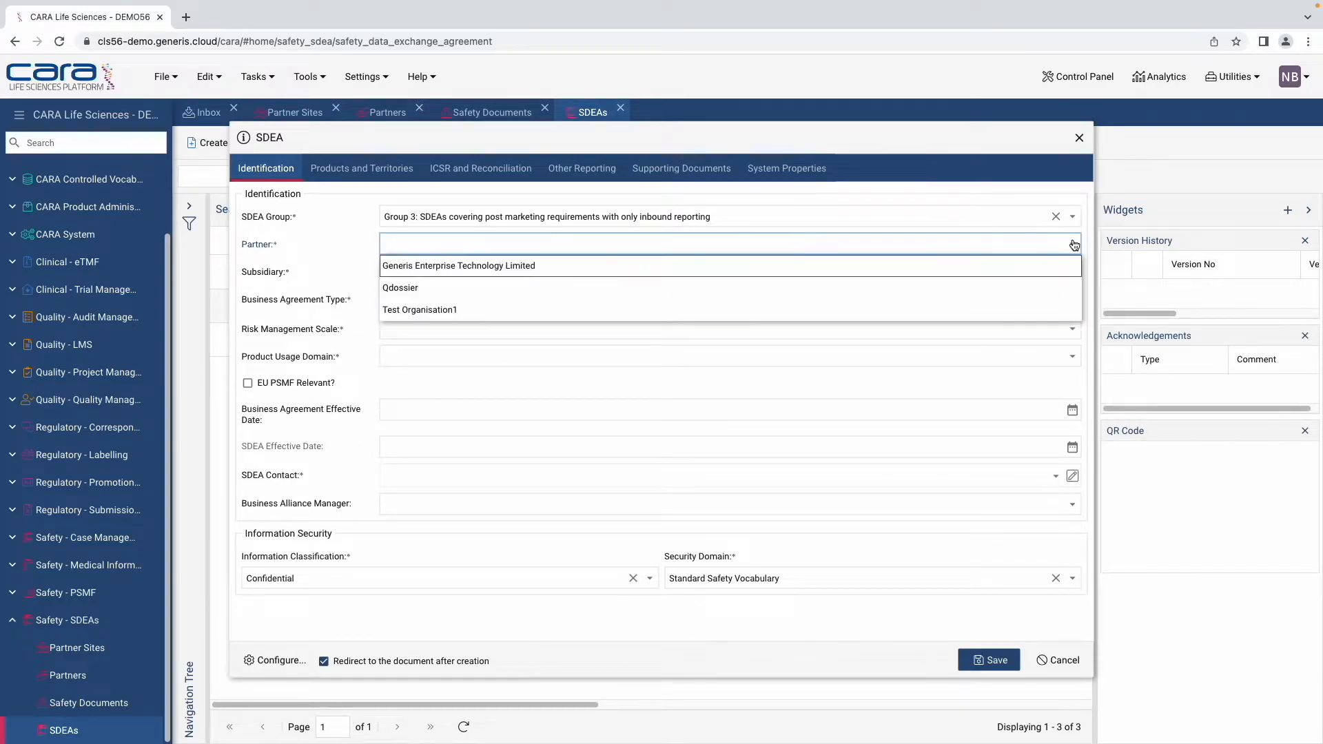
left_click(778, 269)
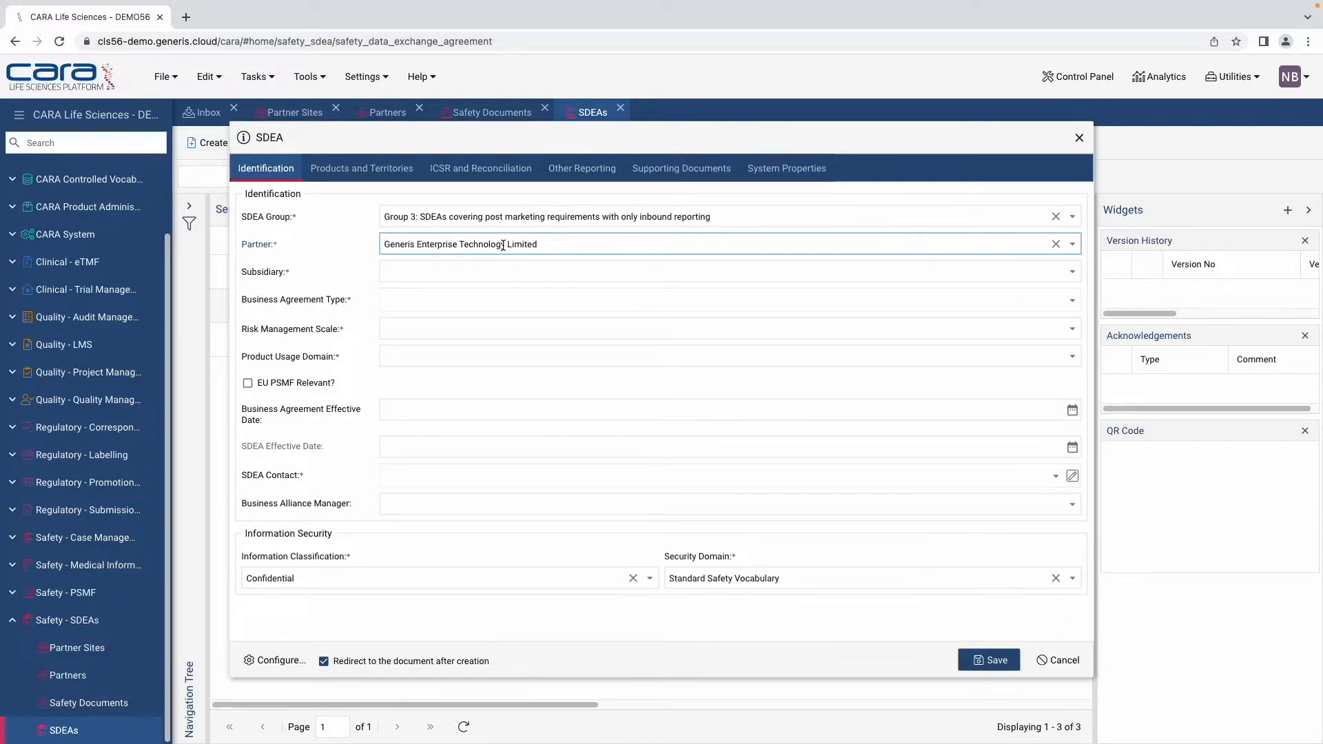
left_click(1074, 272)
left_click(724, 312)
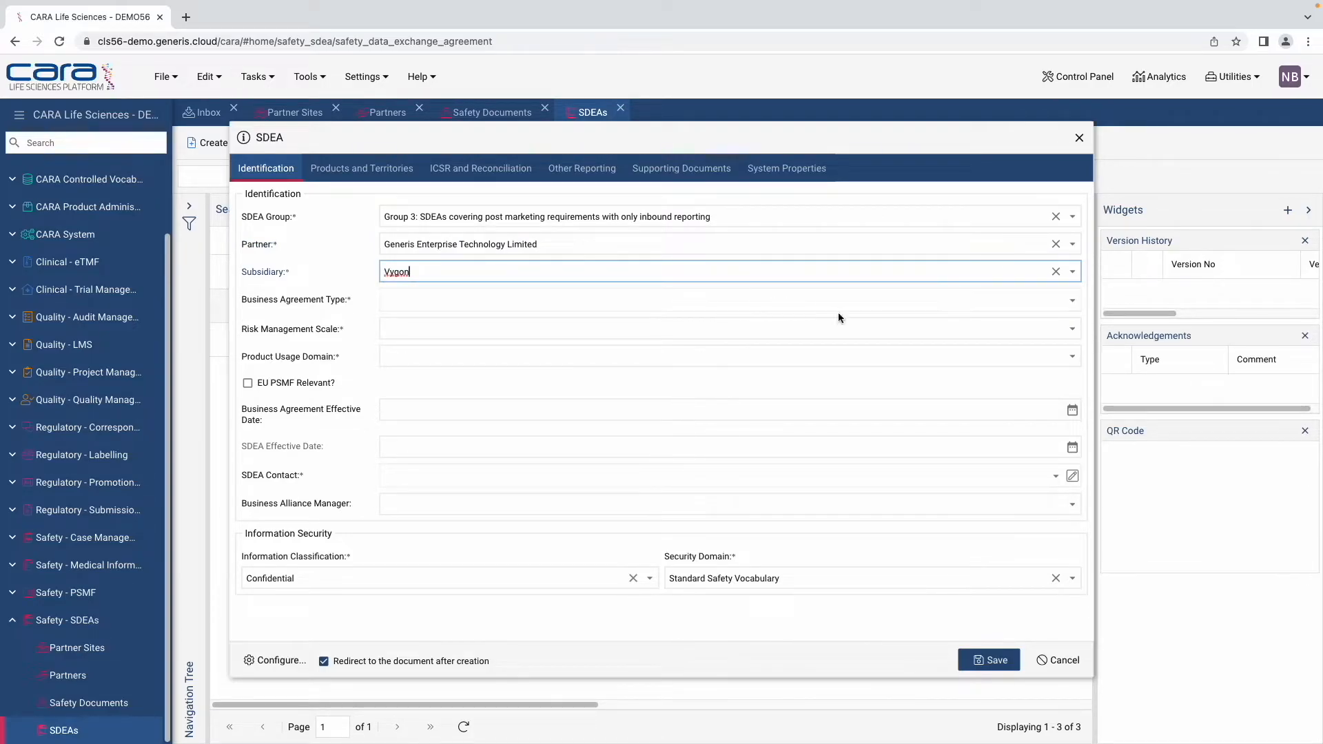
left_click(1073, 300)
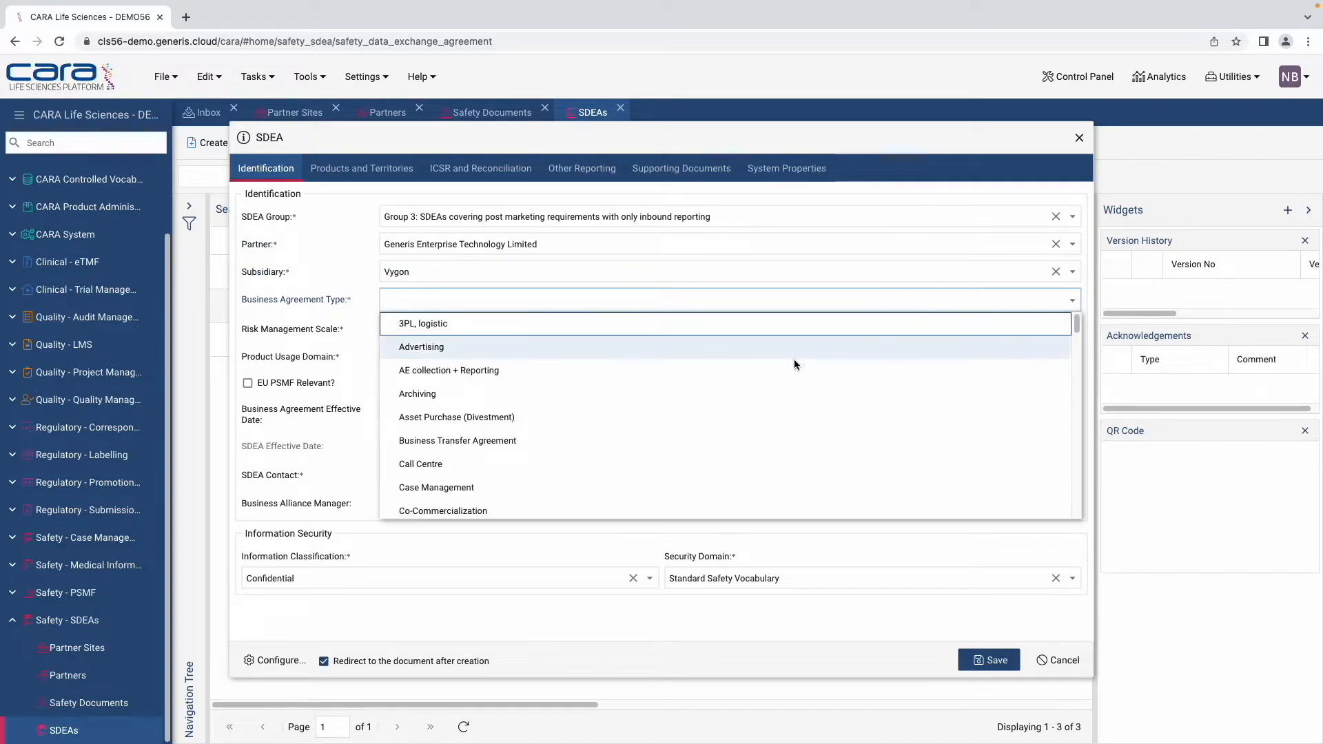
left_click(751, 420)
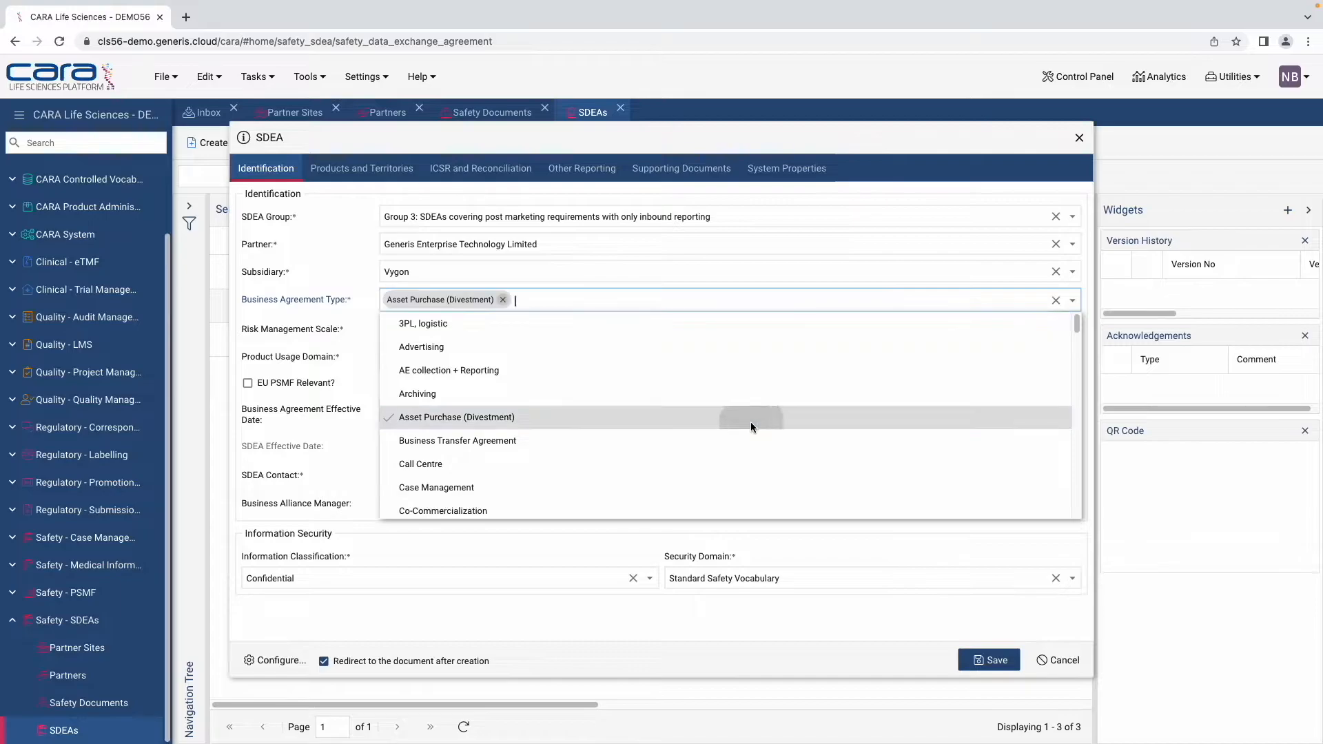
left_click(349, 395)
Step: Choose risk scale Promotion, Human Products only, effective date May 28, 2022, and add the SDEA contact
left_click(1072, 330)
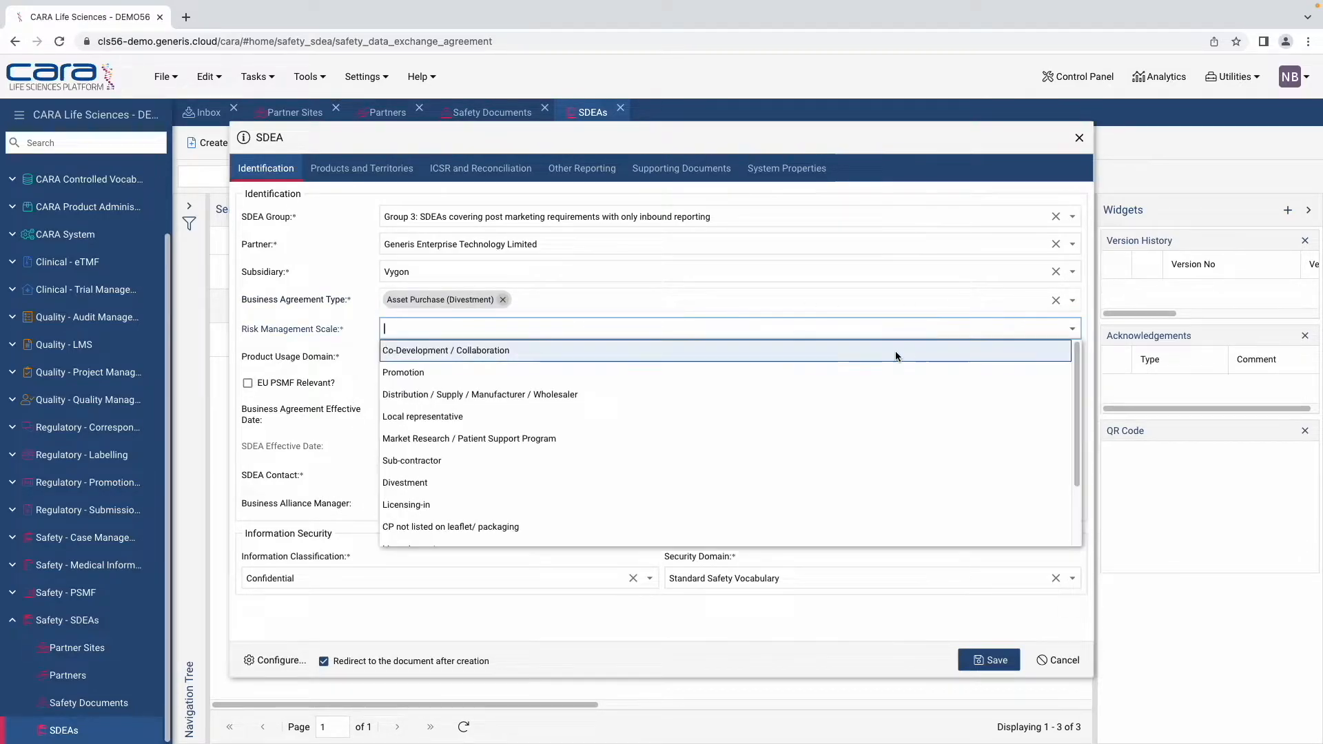
left_click(819, 370)
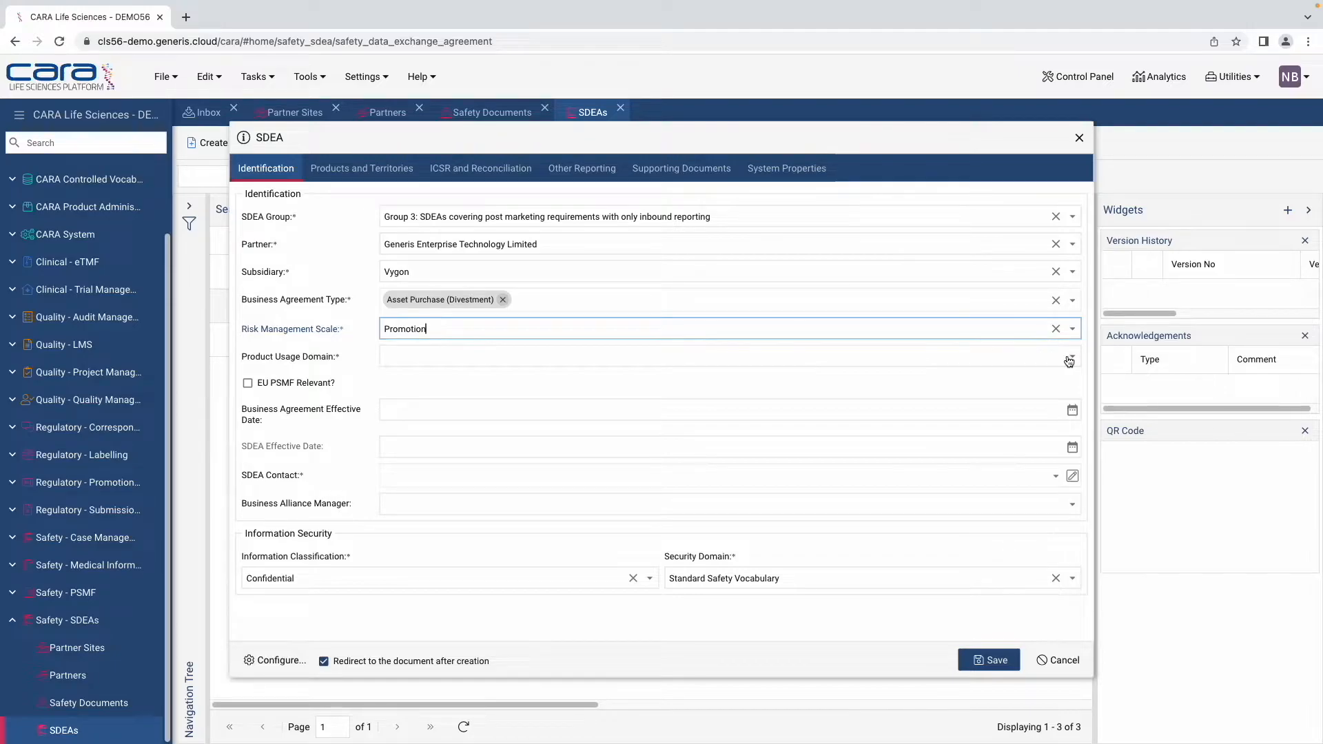
left_click(1041, 356)
left_click(730, 398)
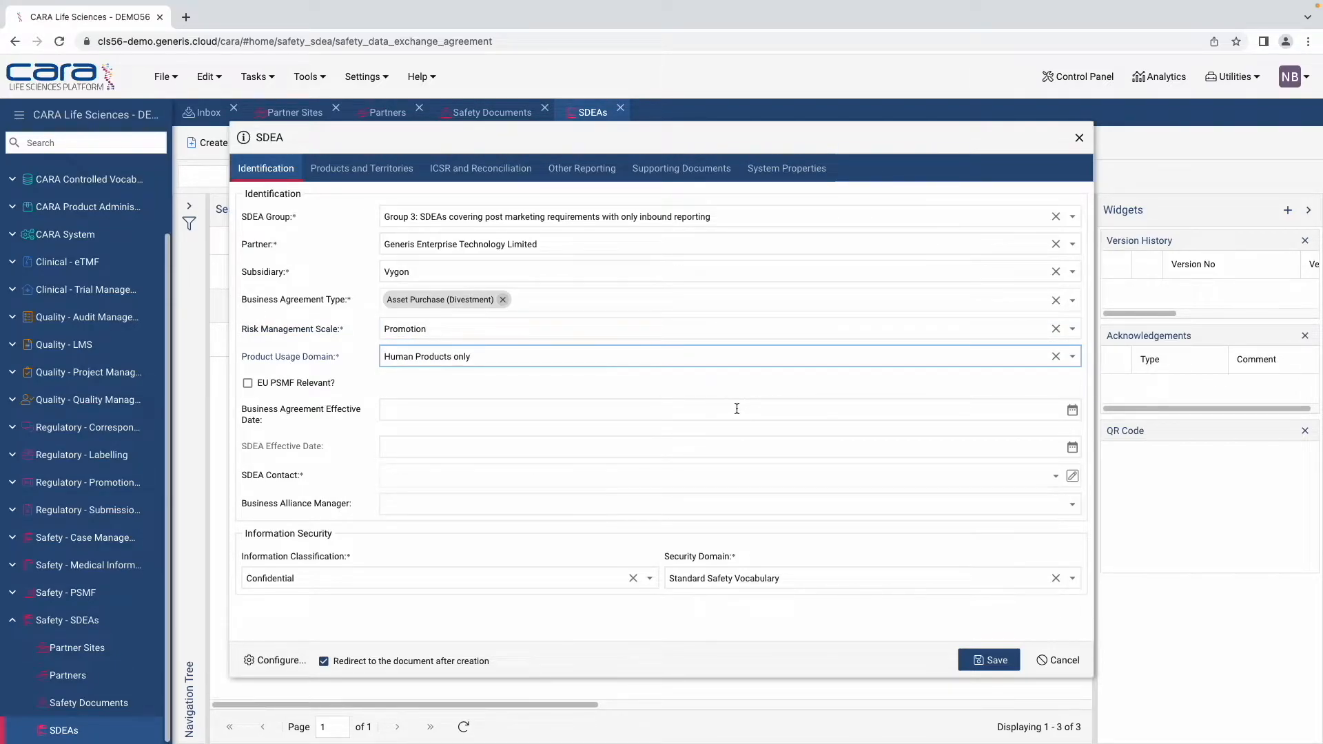
left_click(1072, 411)
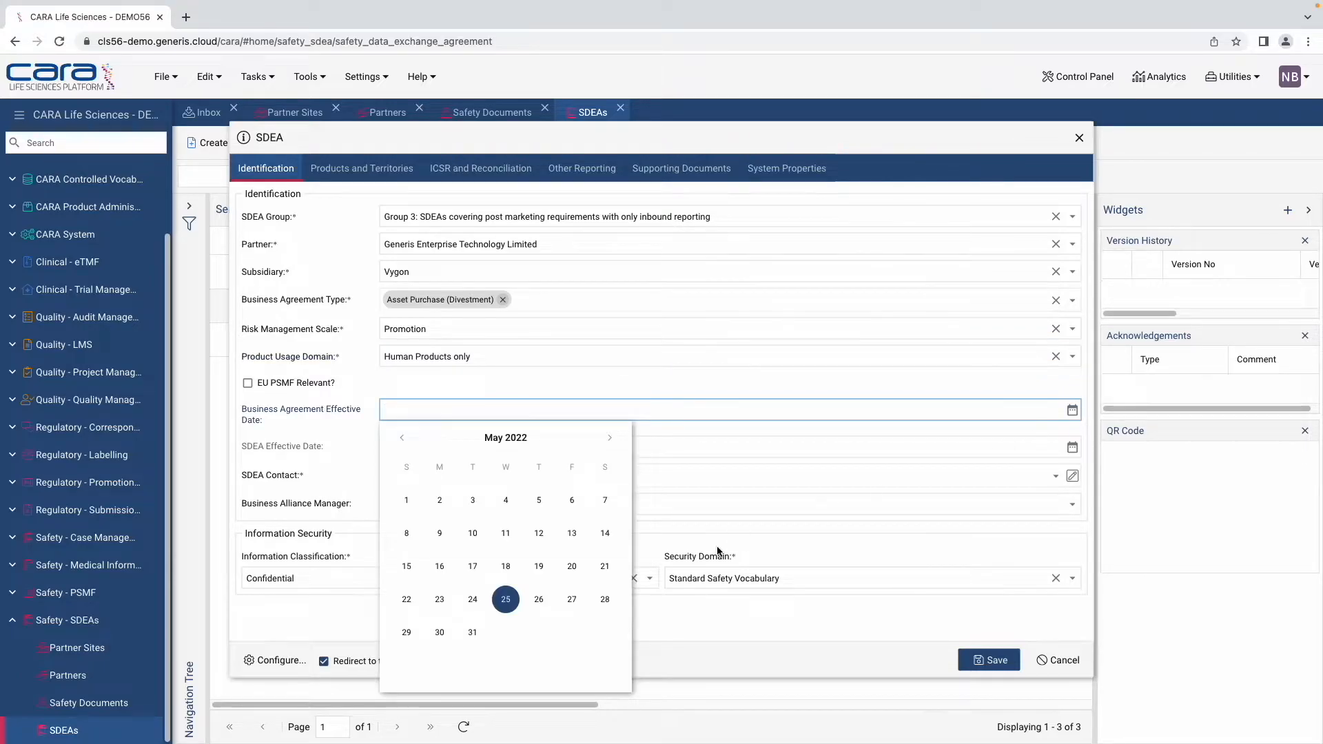
left_click(605, 598)
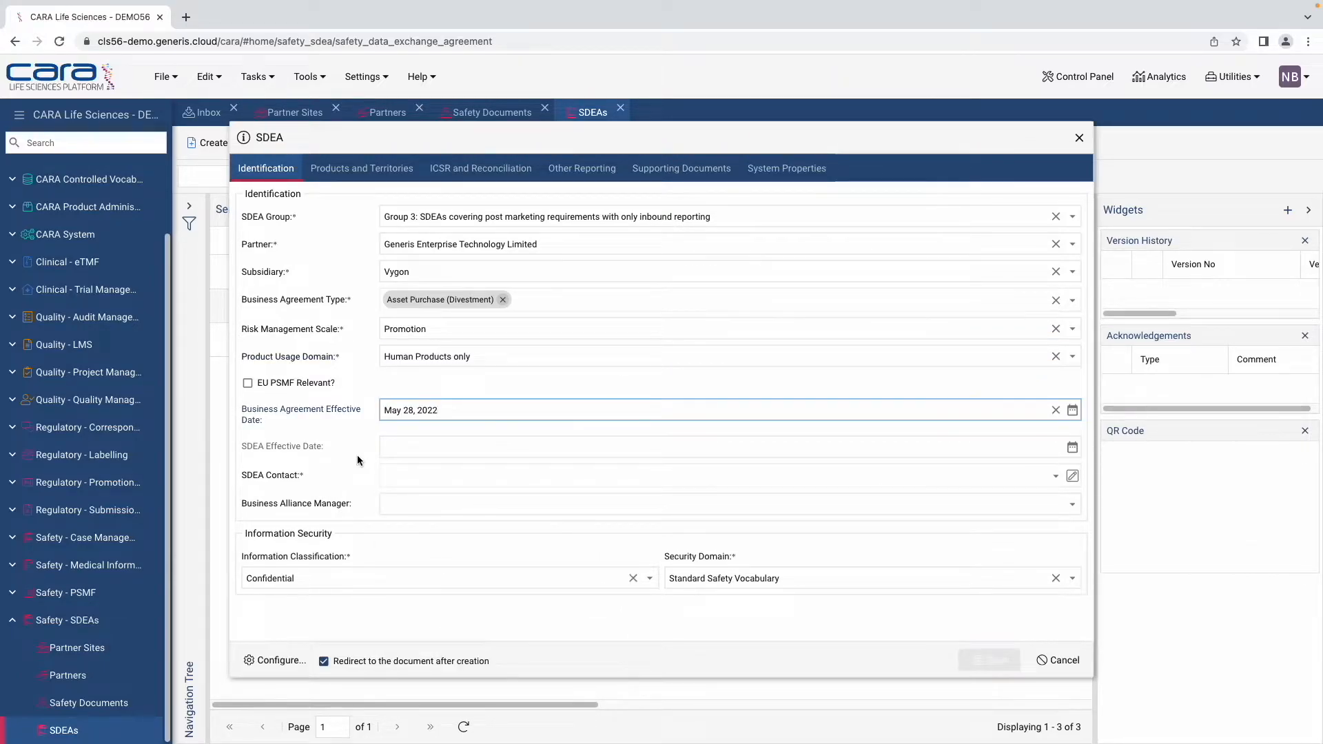
left_click(1045, 477)
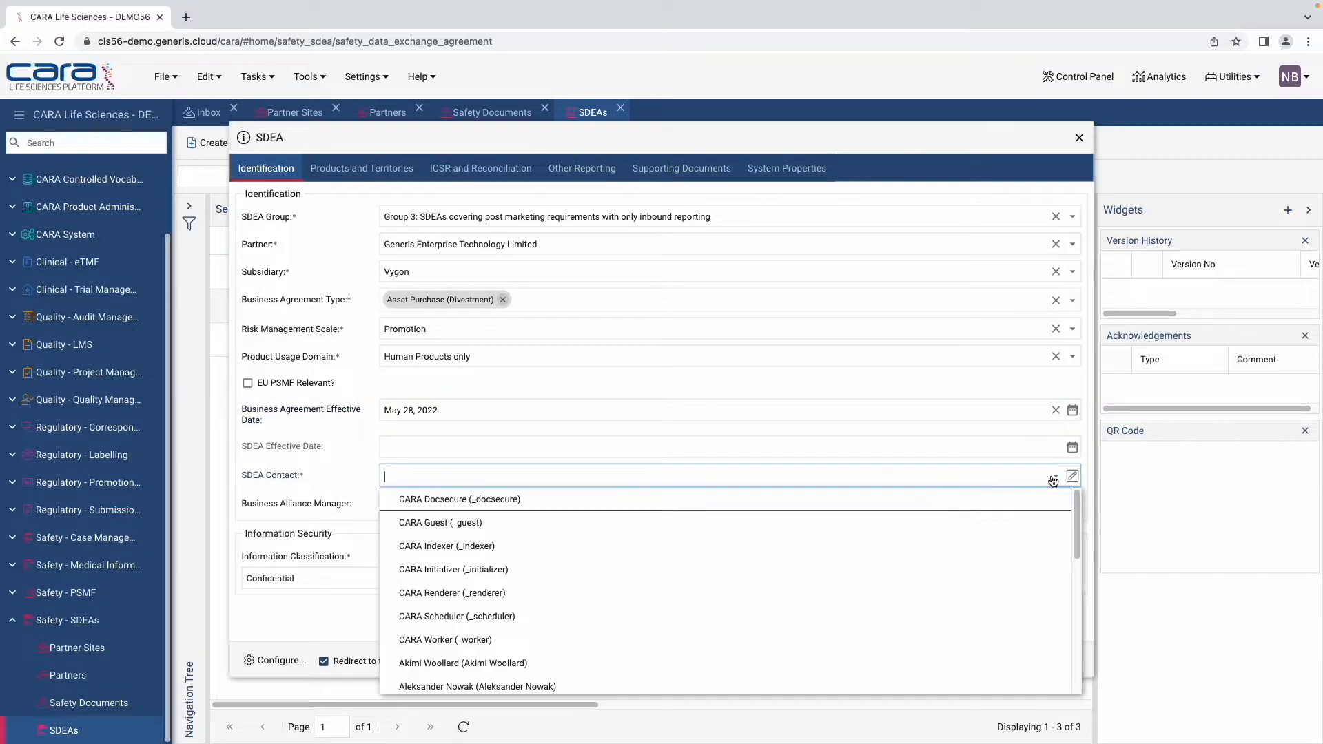
type("nao")
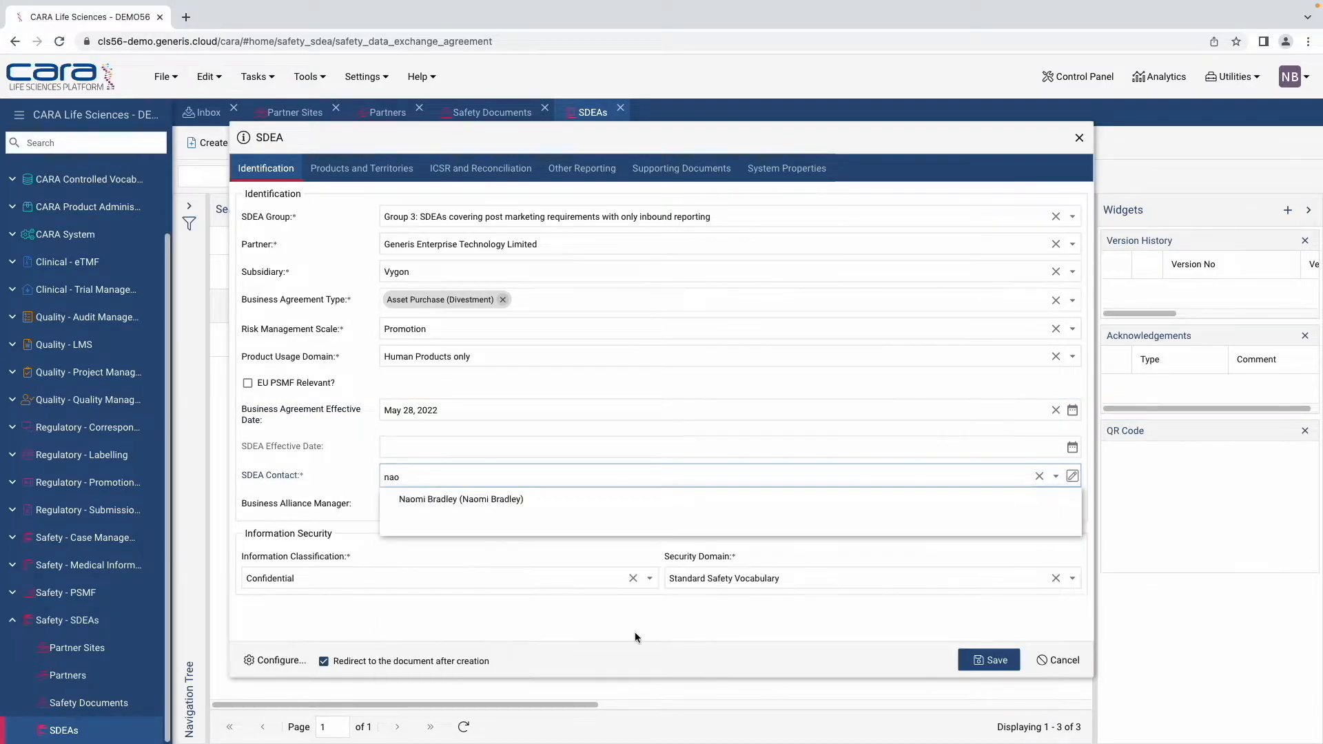
left_click(459, 500)
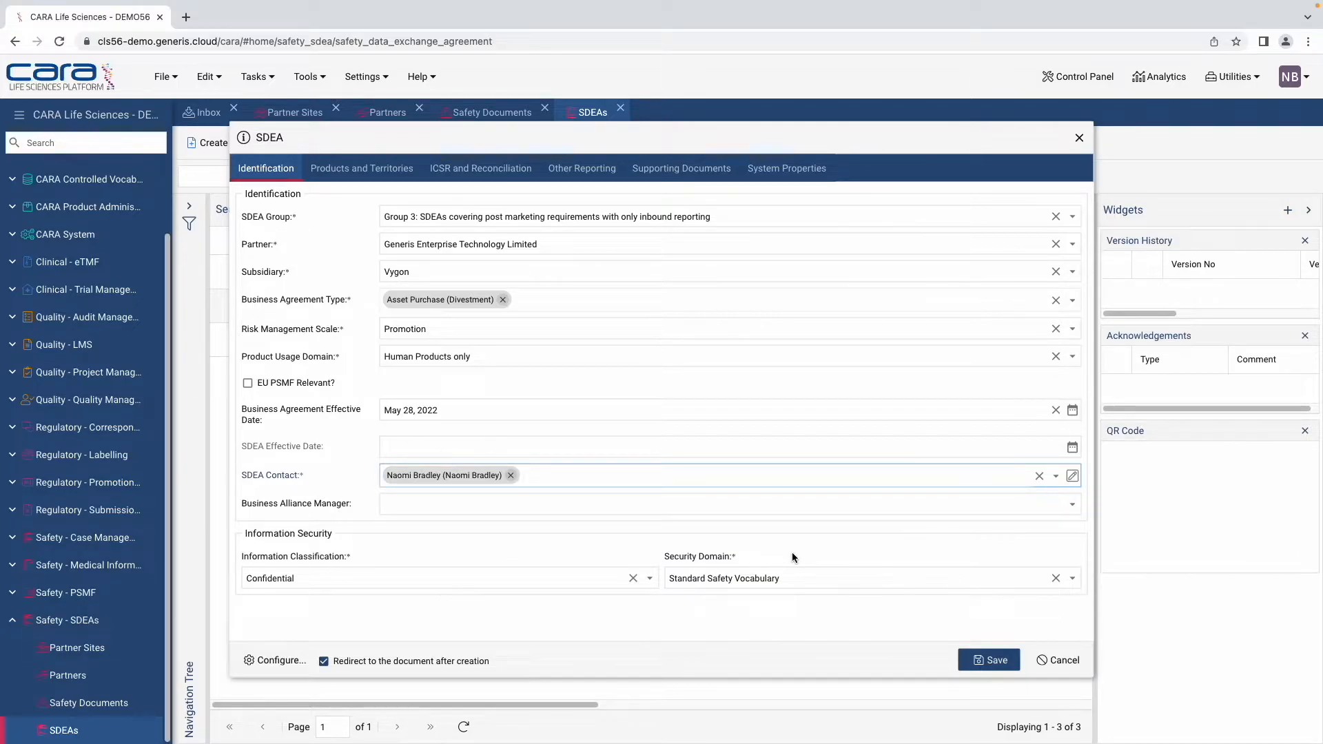
Step: Add a product entry for Carateen with partner market Bulgaria and subsidiary market Brazil
left_click(359, 173)
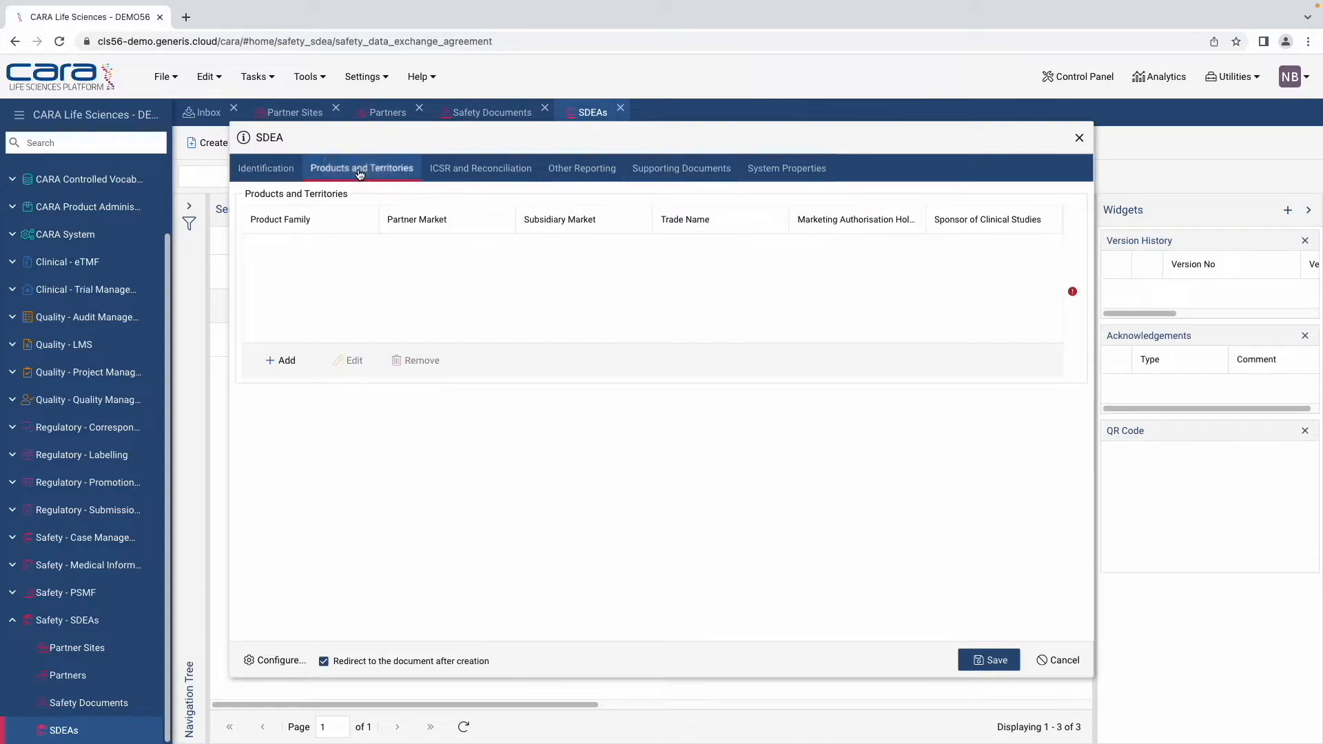
left_click(285, 361)
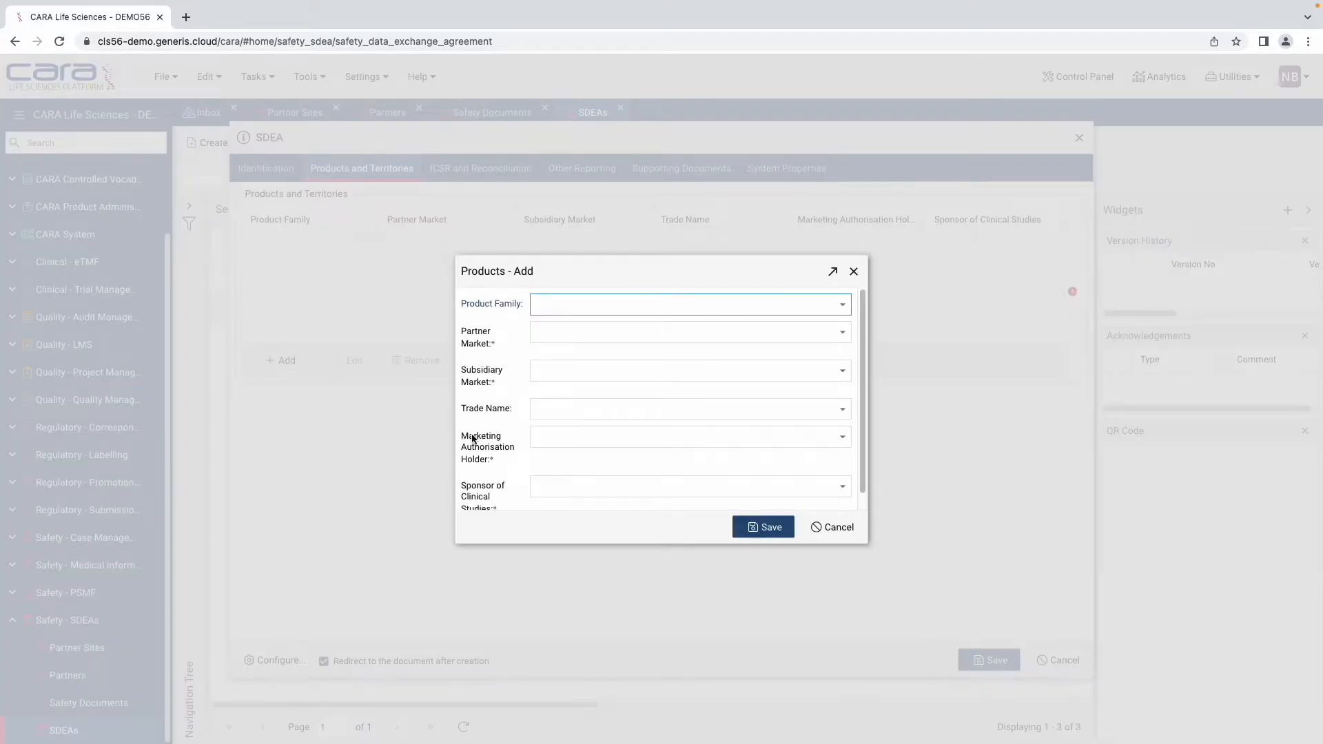
left_click(842, 307)
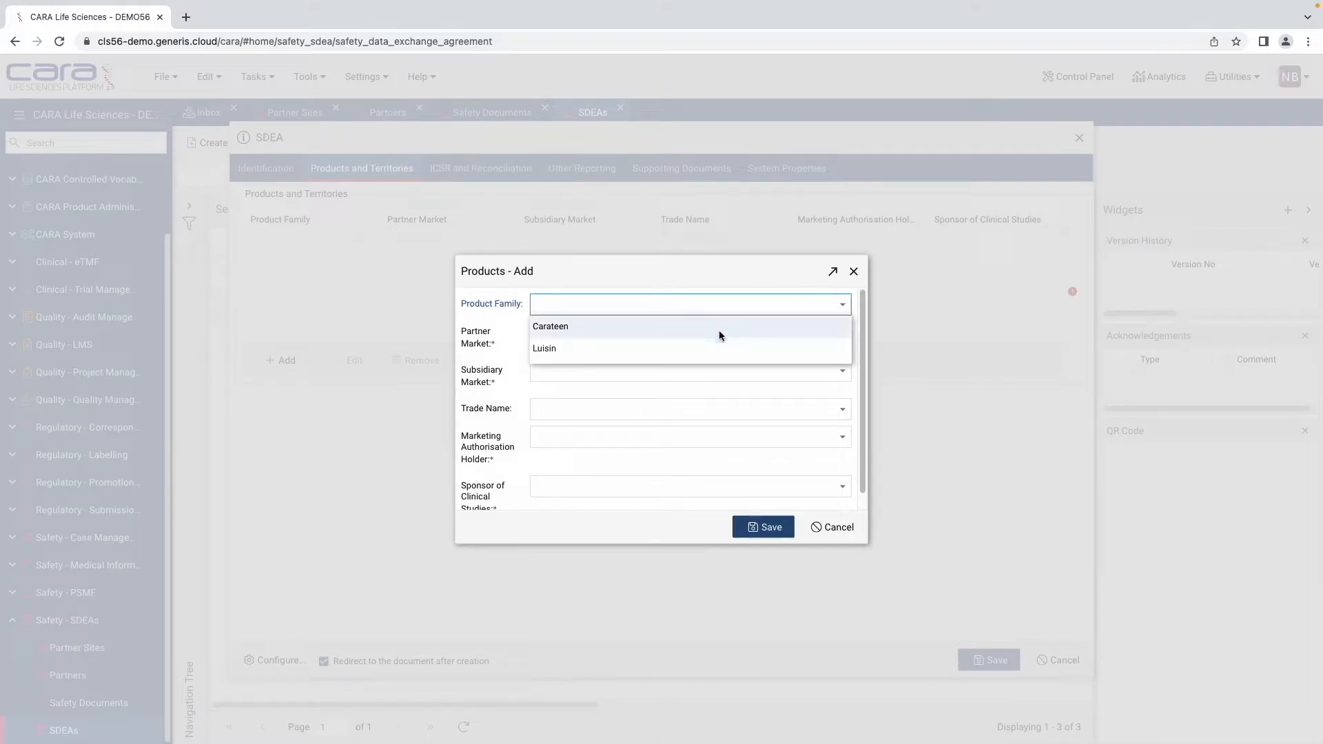
left_click(718, 325)
left_click(840, 335)
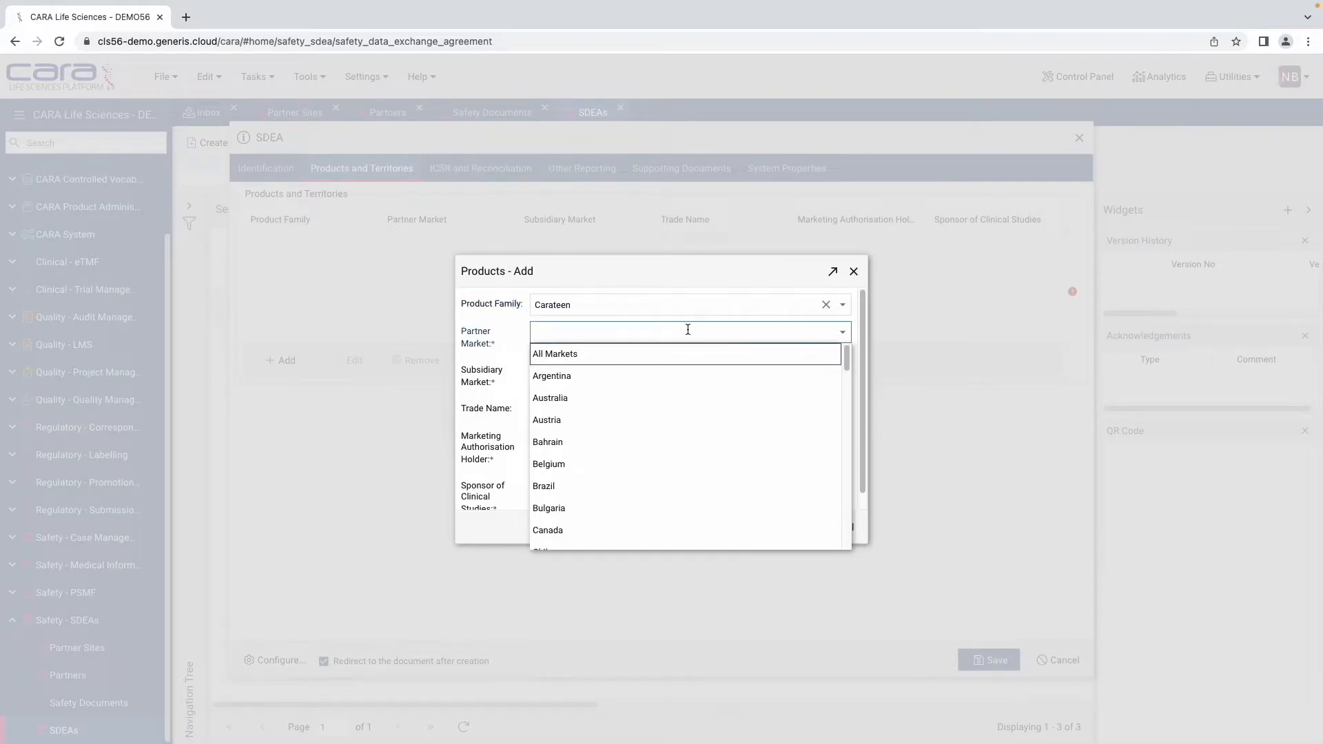
left_click(670, 508)
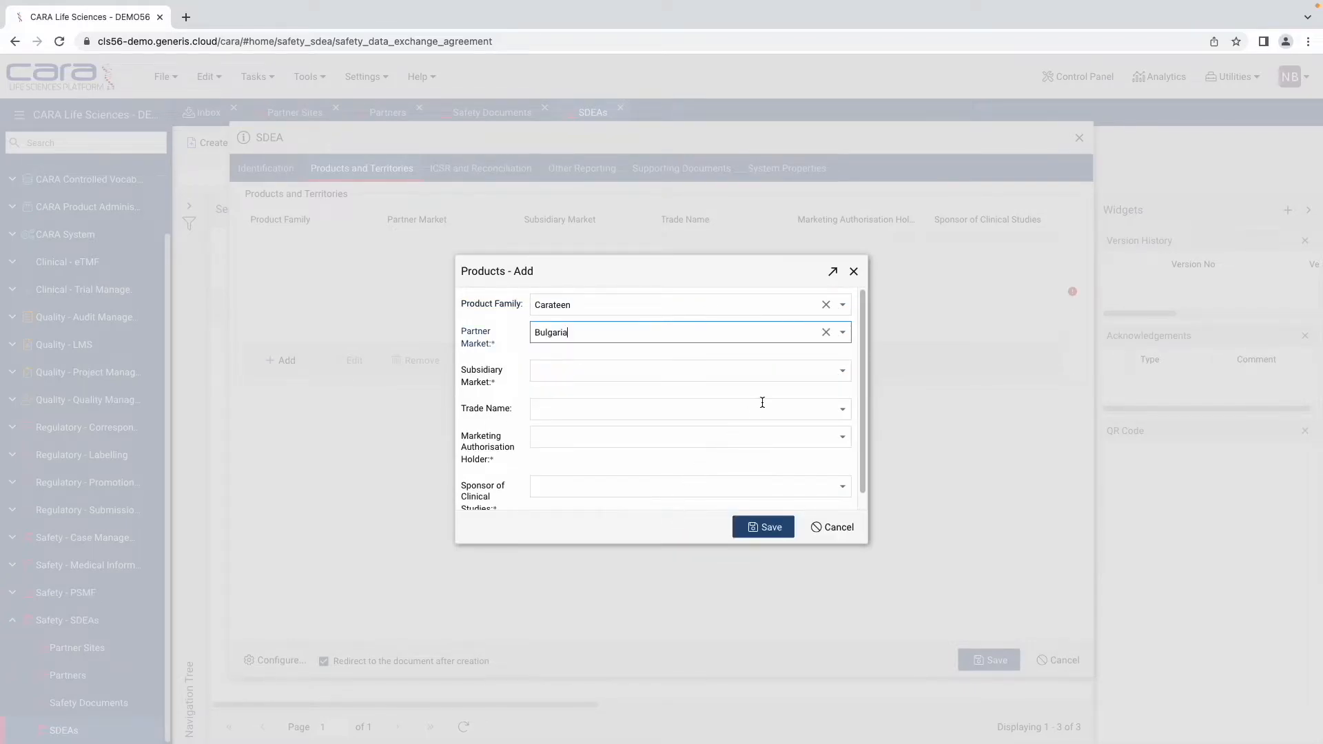
left_click(842, 372)
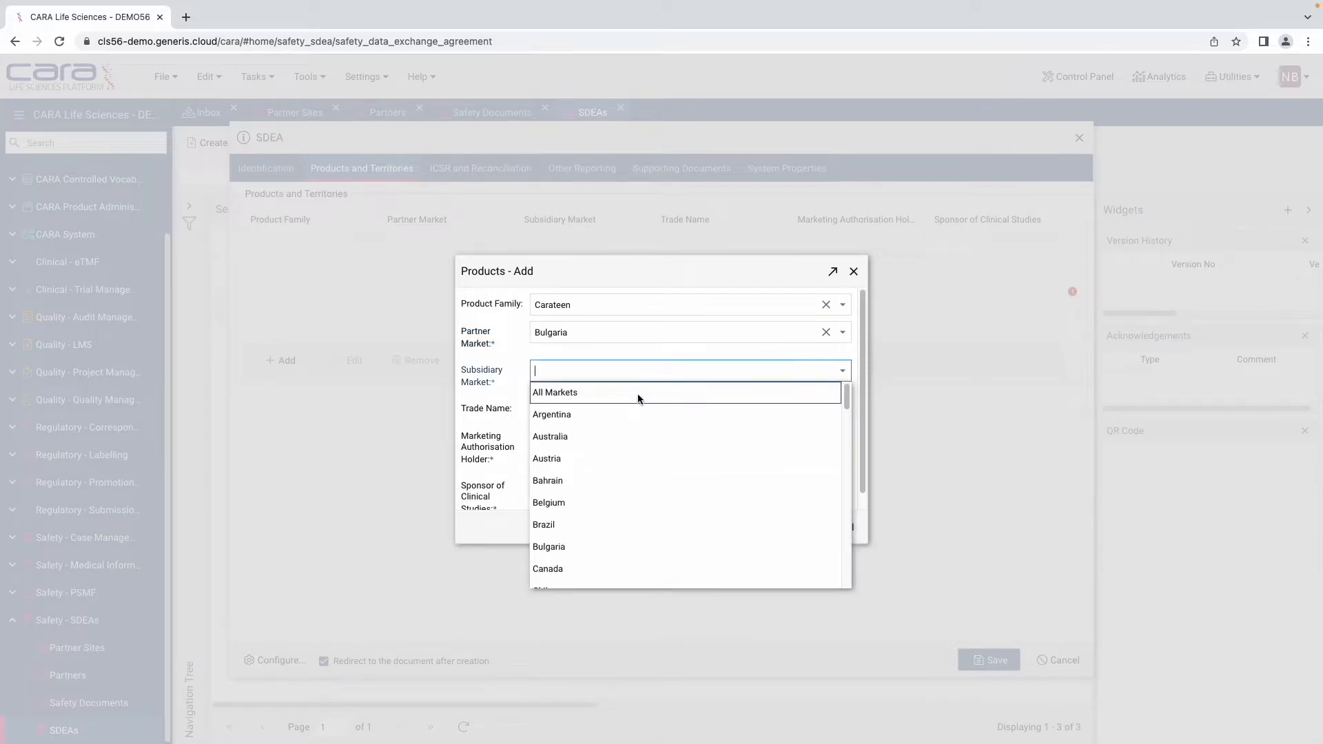
left_click(612, 524)
Step: Make Generis Enterprise Technology Limited the holder and Qdossier the clinical studies sponsor, then save the entry
left_click(843, 412)
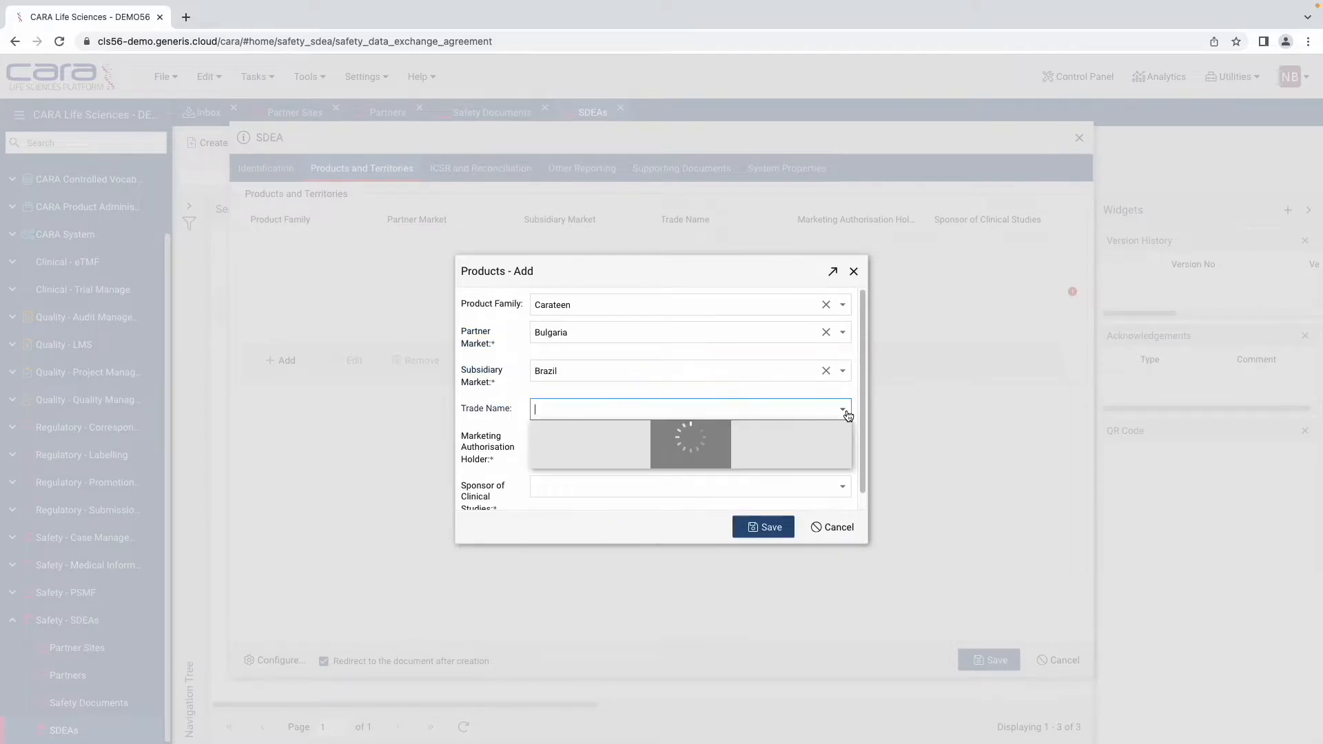
left_click(512, 384)
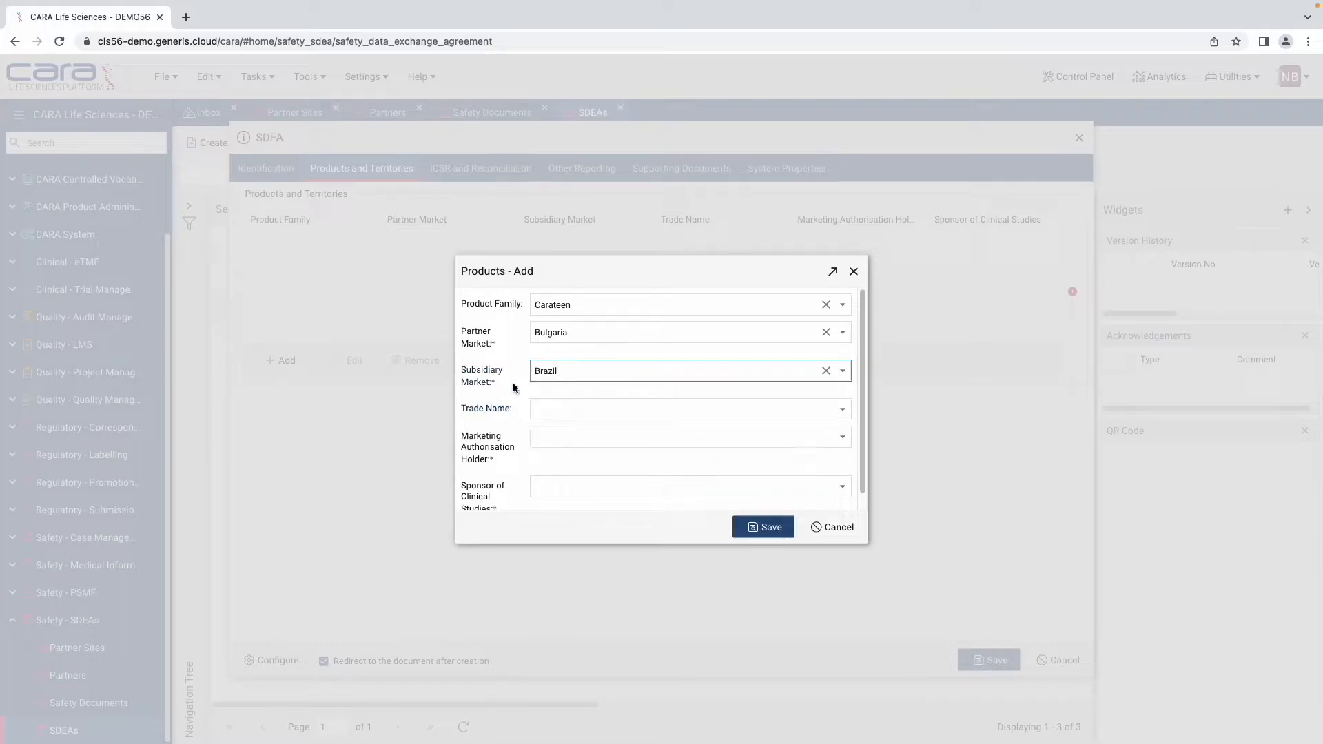
left_click(843, 442)
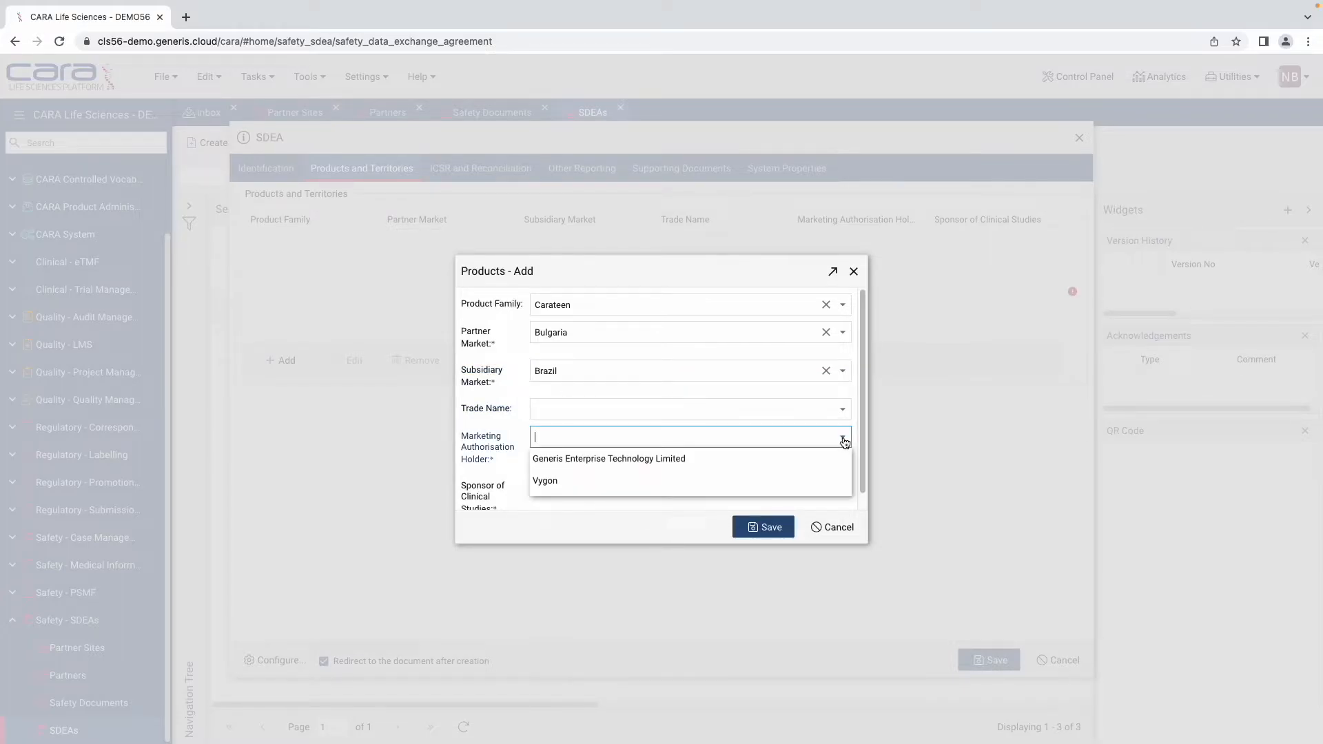
left_click(746, 463)
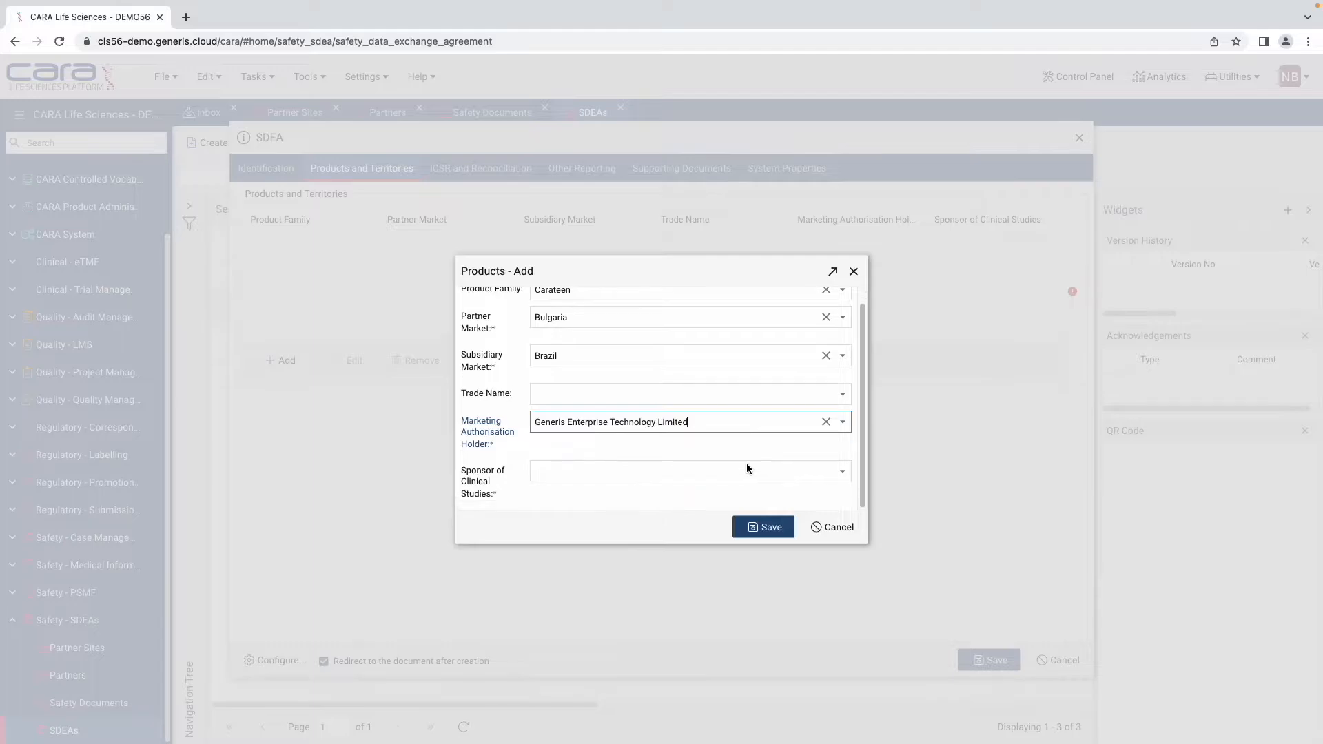
left_click(850, 480)
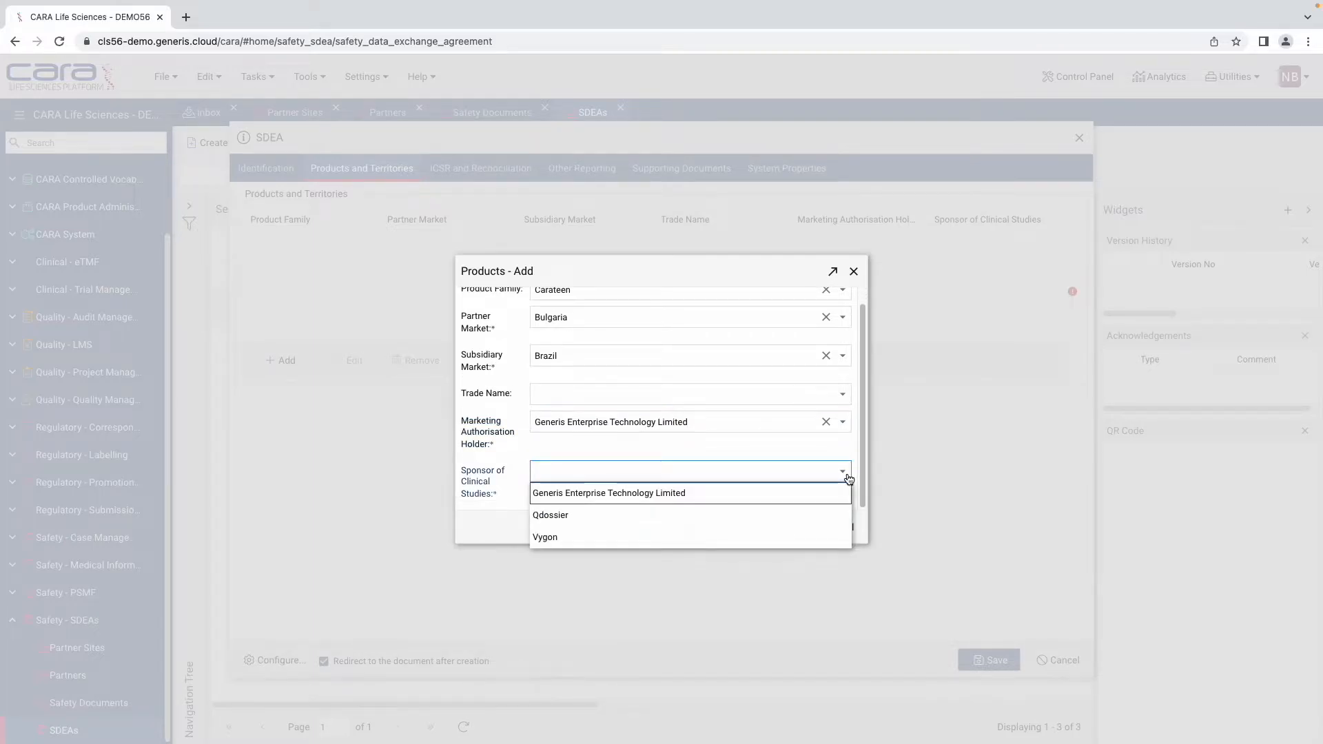
left_click(739, 514)
left_click(756, 525)
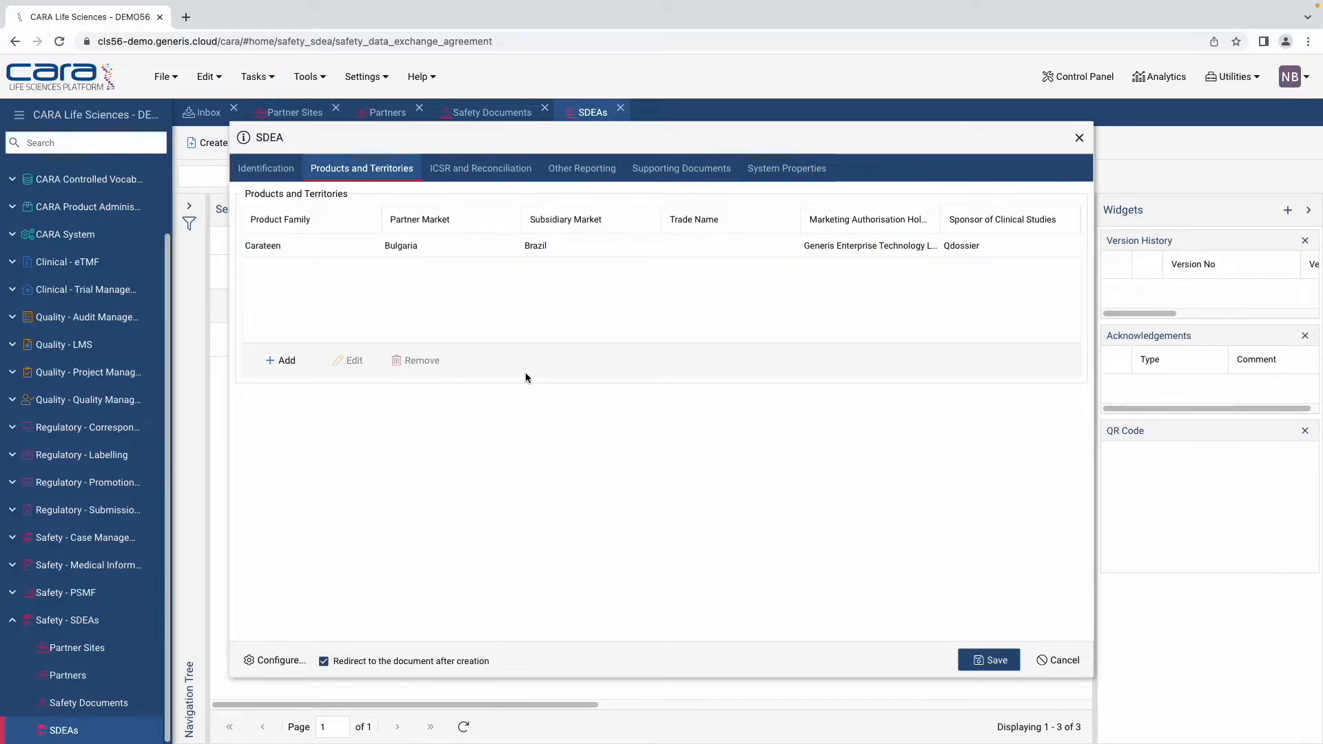
left_click(469, 171)
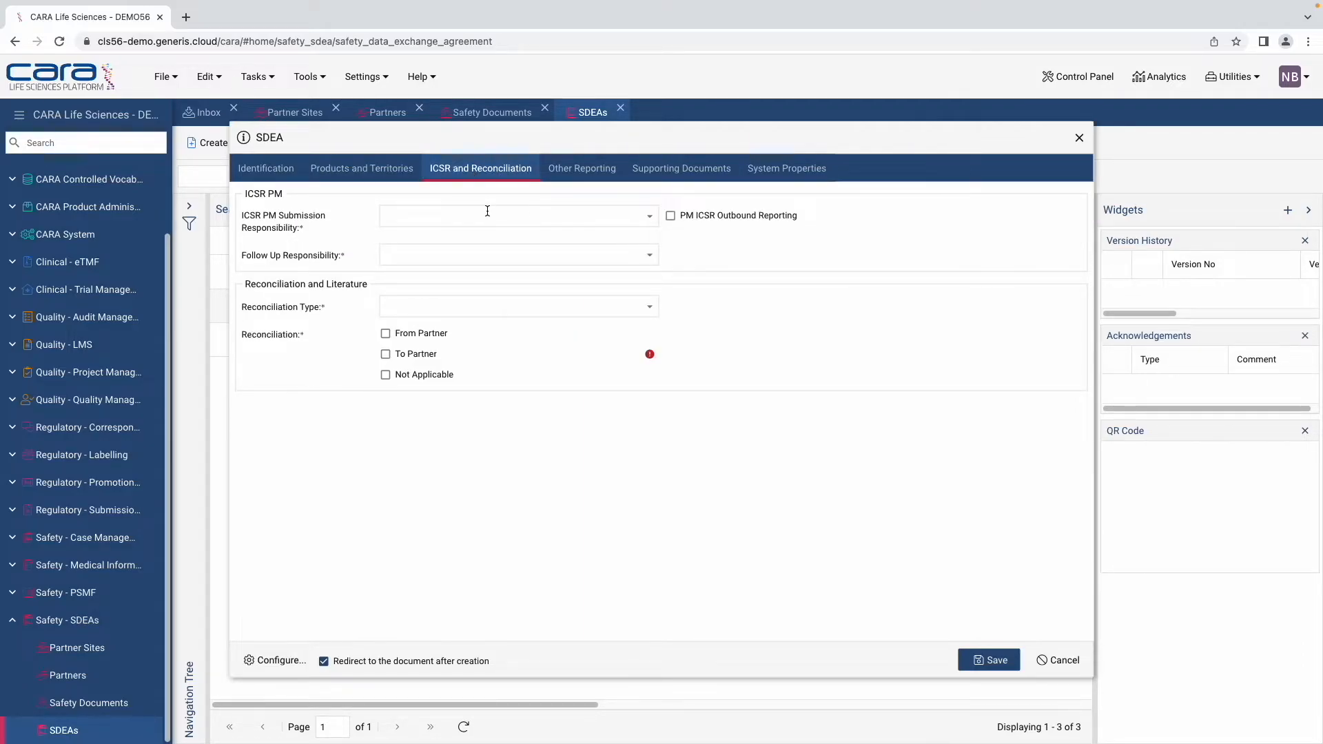
Step: Set ICSR submission to Partner, follow up to Subsidiary, reconciliation Affiliate sent to the partner
left_click(646, 217)
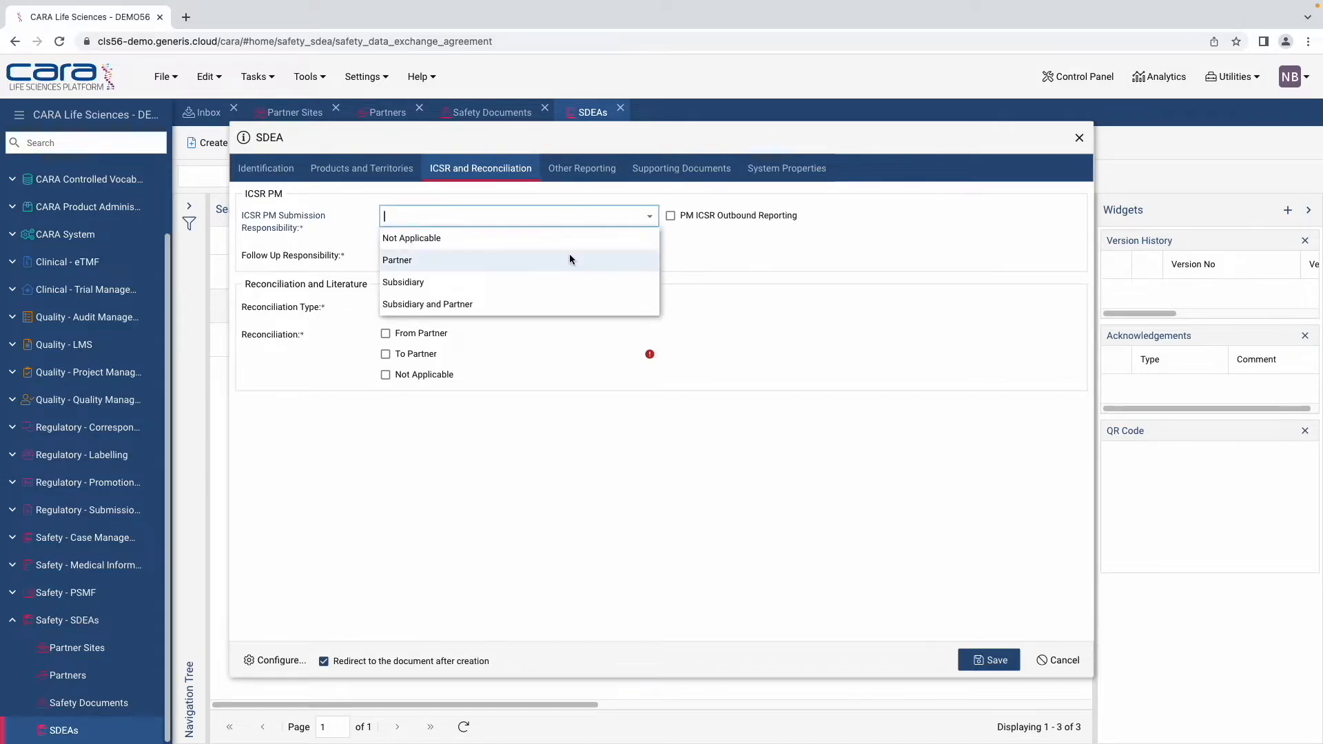
left_click(569, 259)
left_click(650, 257)
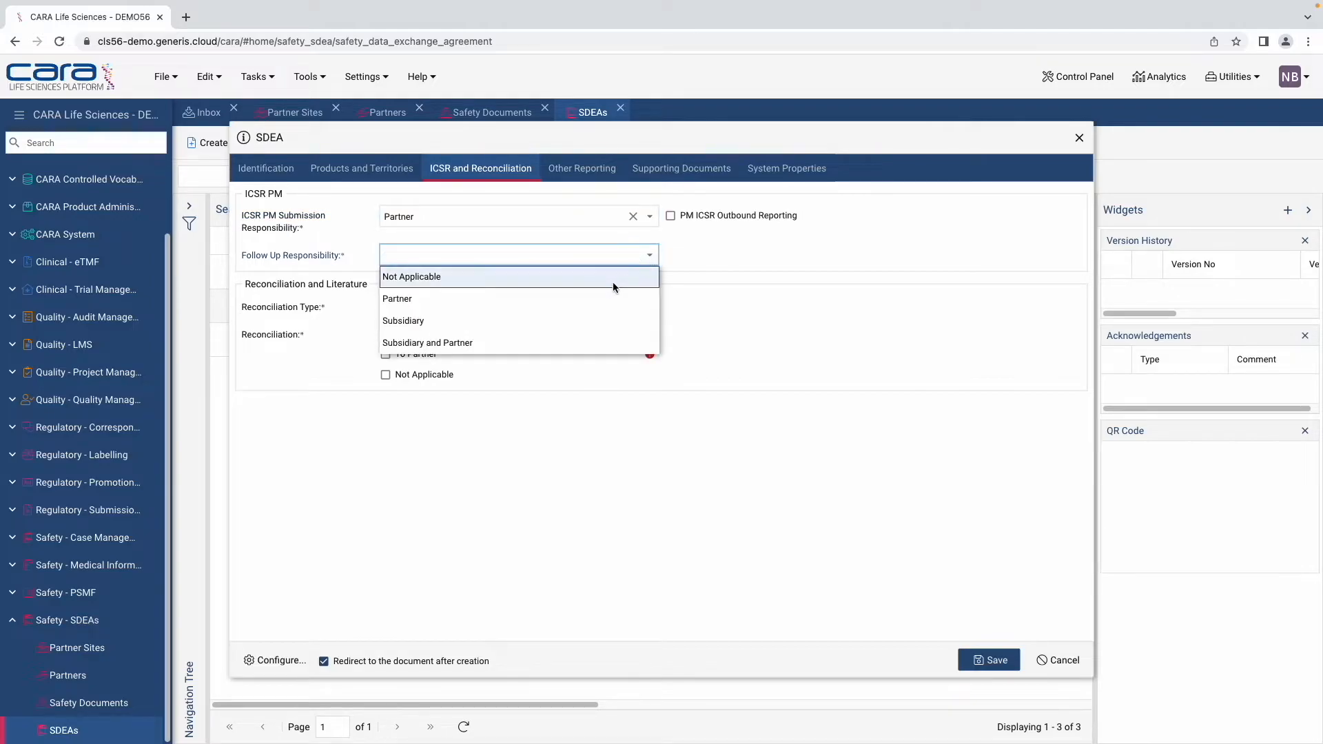
left_click(598, 319)
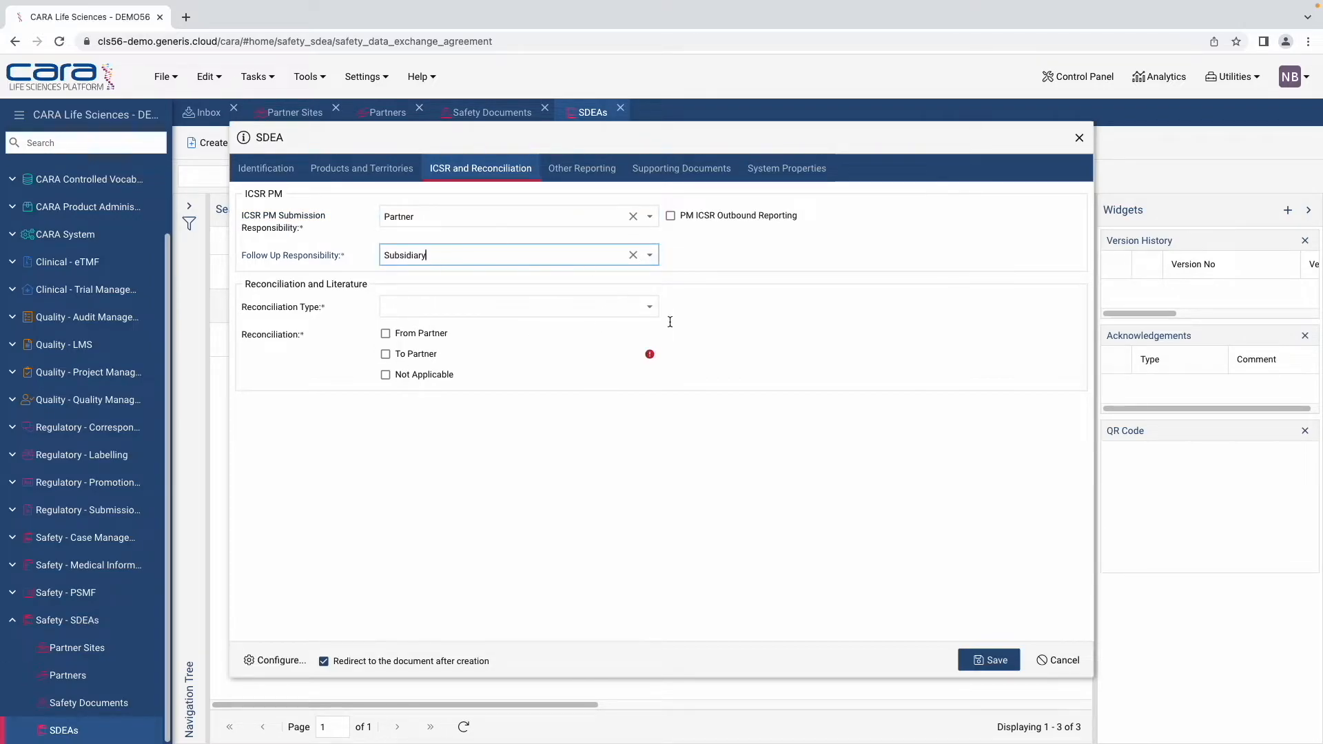
left_click(649, 314)
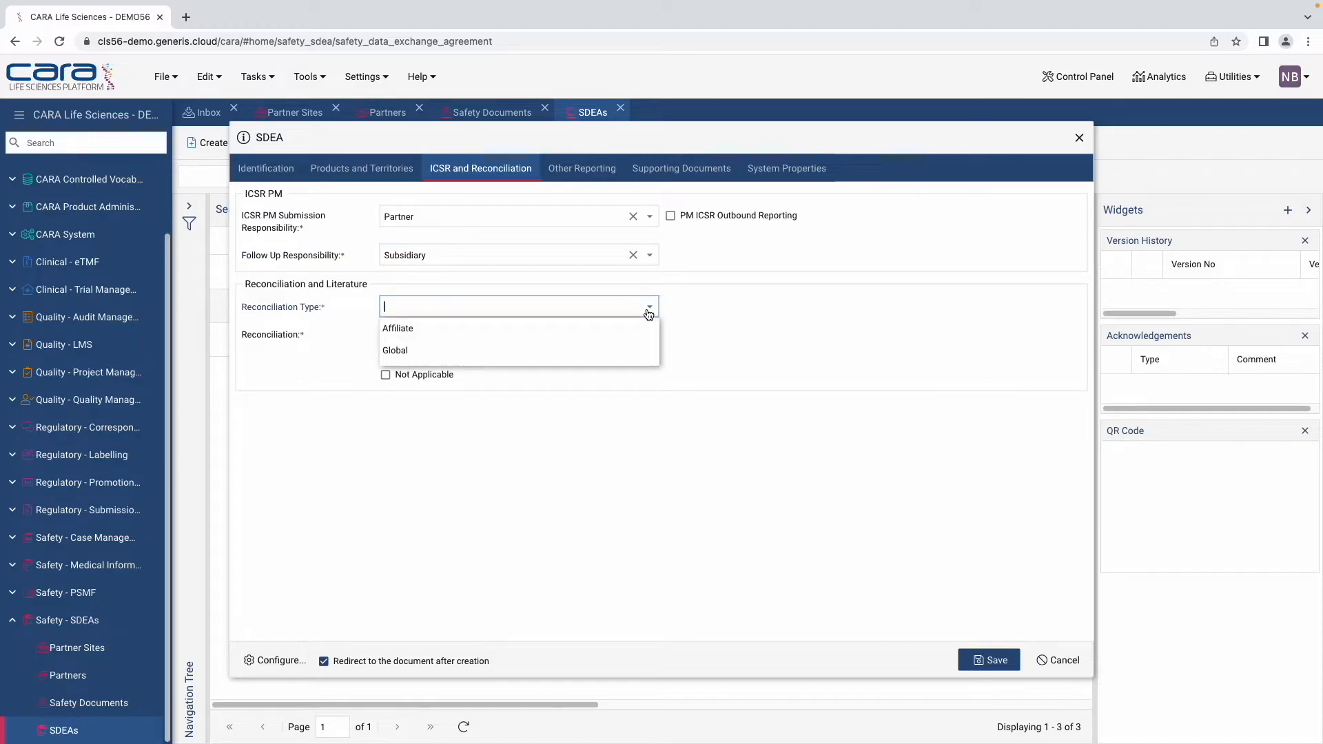
left_click(609, 324)
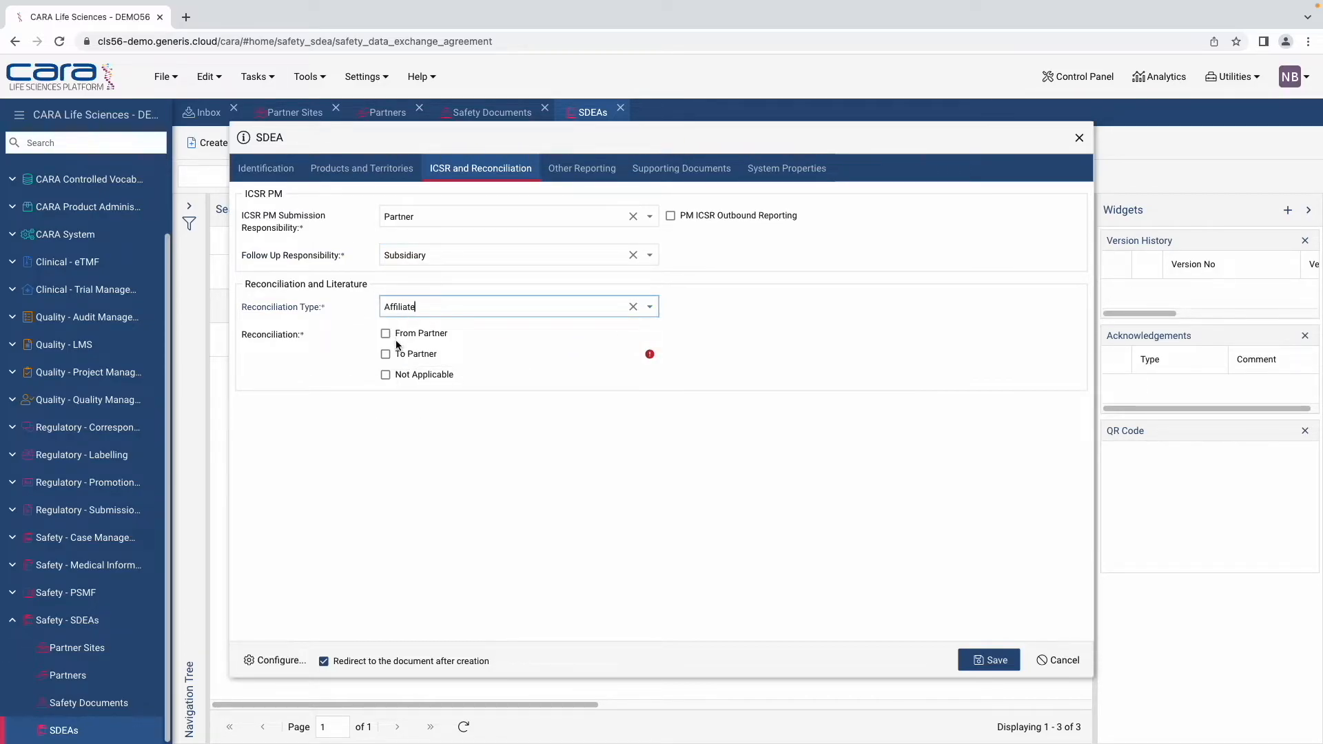
left_click(386, 355)
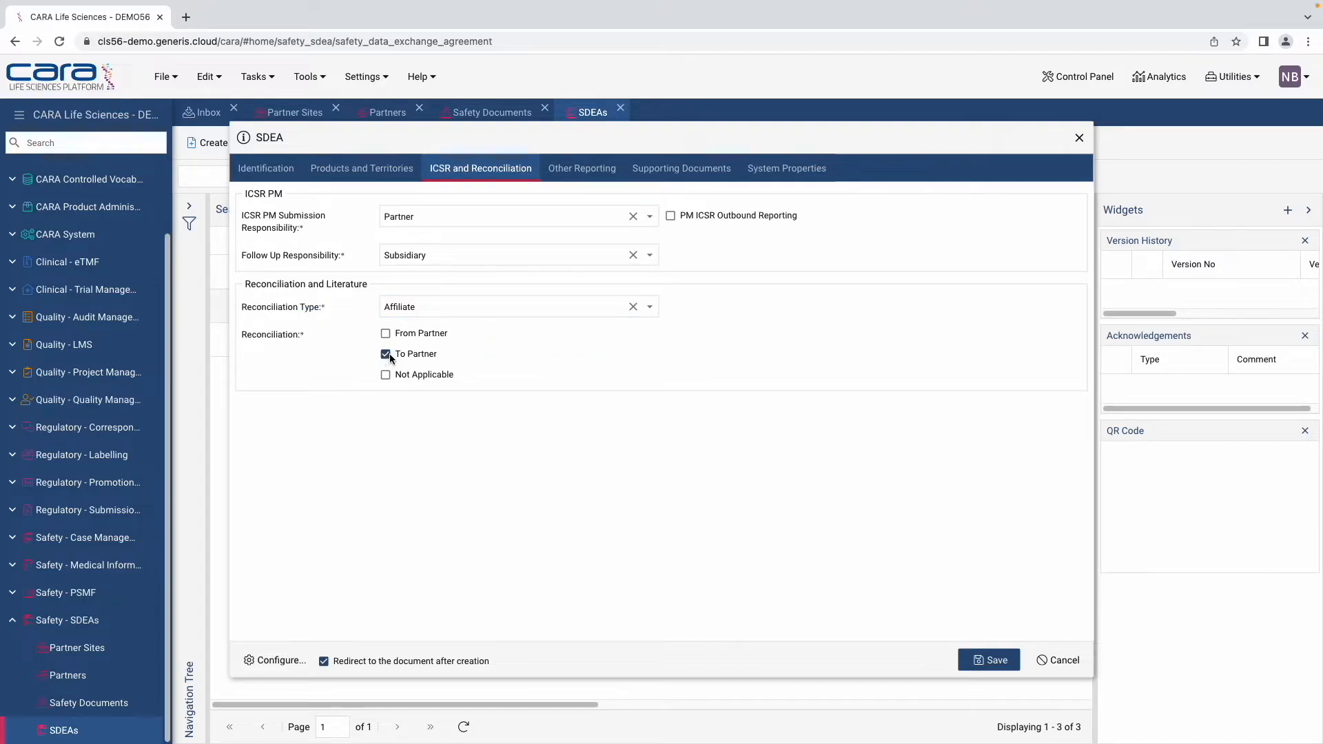
Step: Tick the label update, inspection and inspection outcome notifications, then save the SDEA
left_click(564, 172)
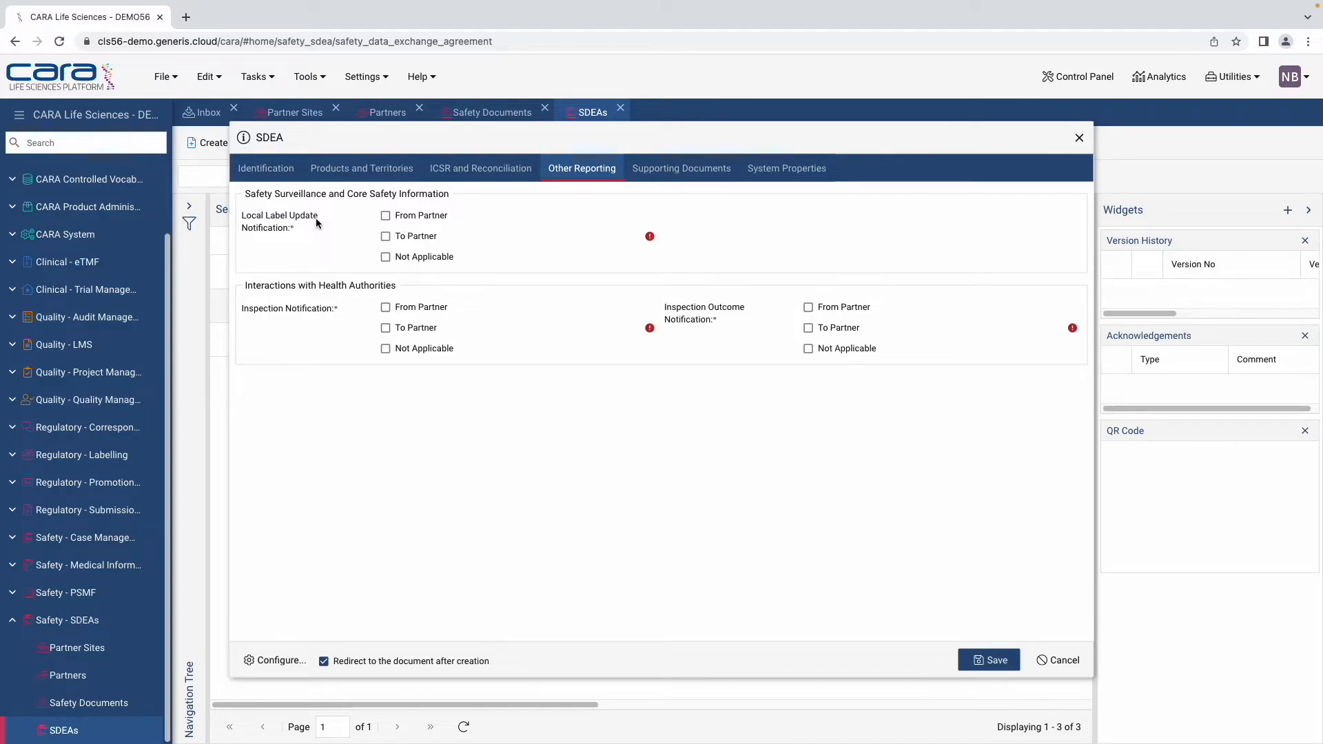
left_click(387, 236)
left_click(386, 329)
left_click(809, 308)
left_click(714, 170)
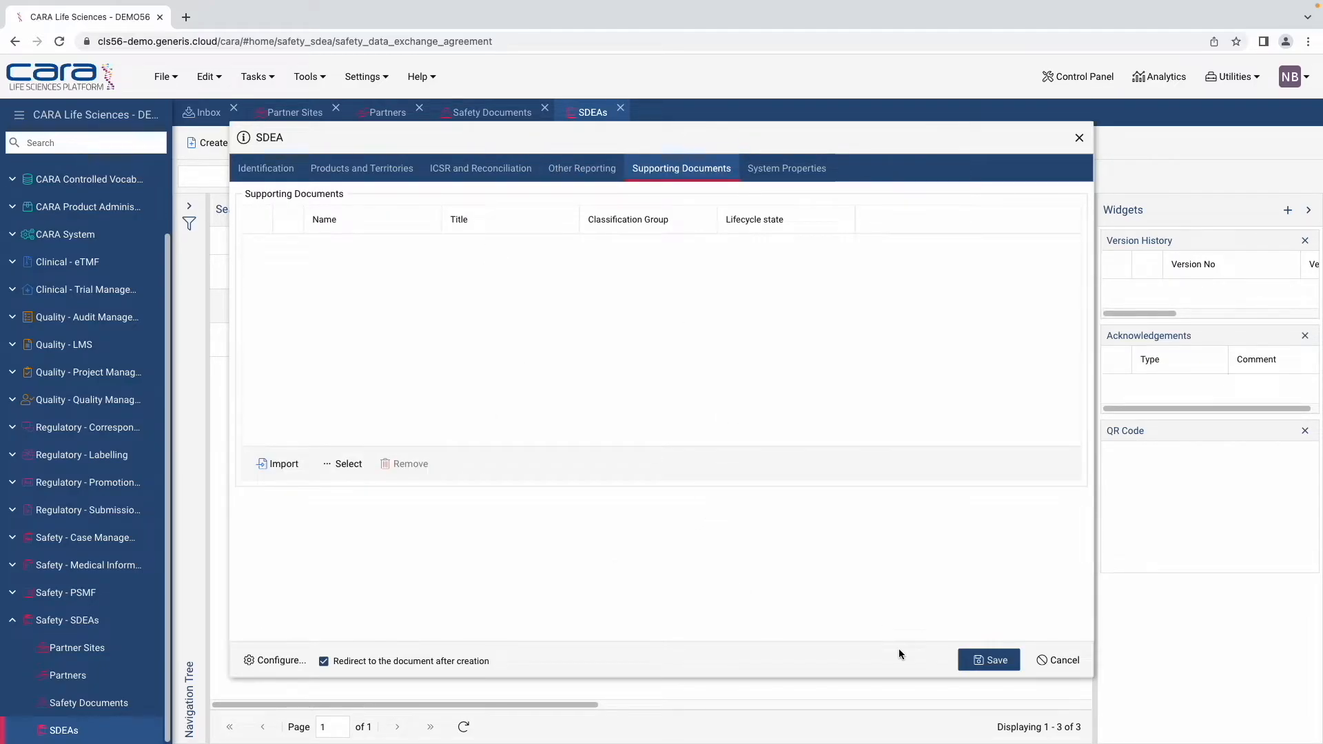
left_click(987, 658)
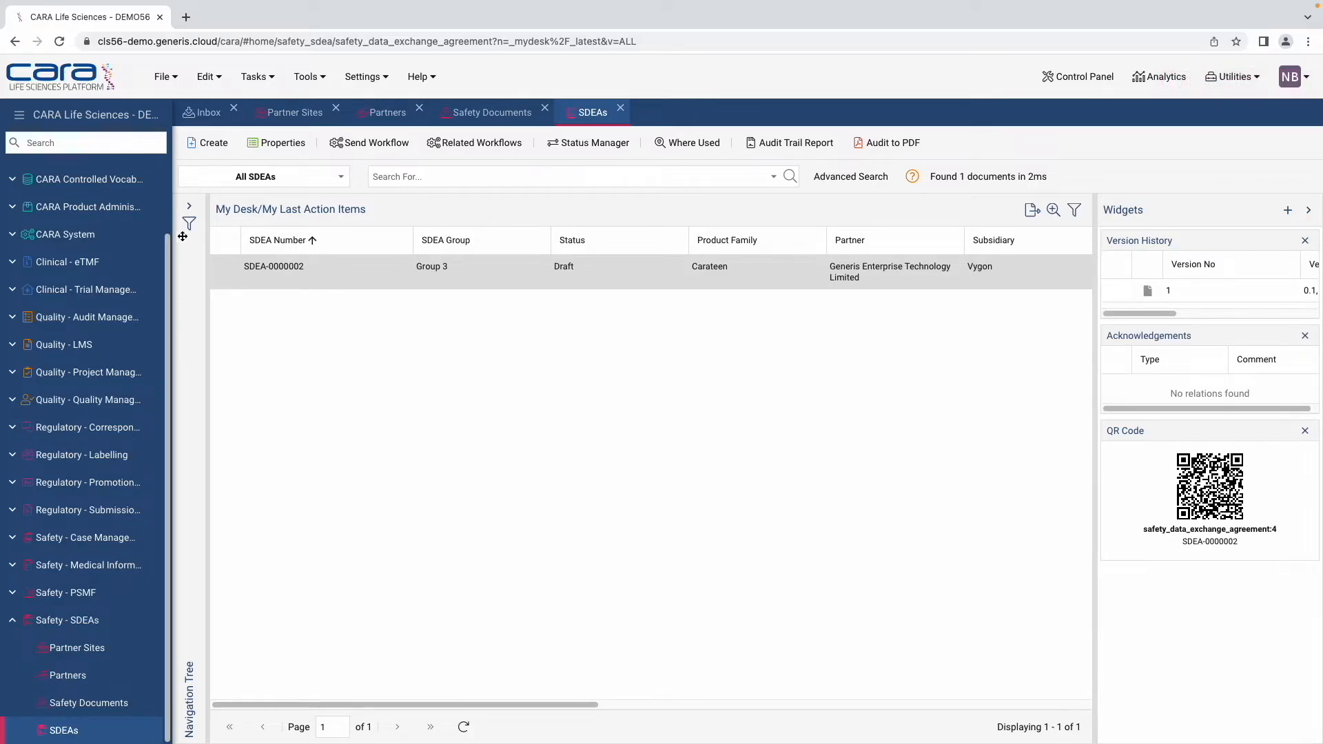
Step: Review SDEA-0000001's aggregate report distribution and attachments from All Items, then close it unsaved
left_click(190, 208)
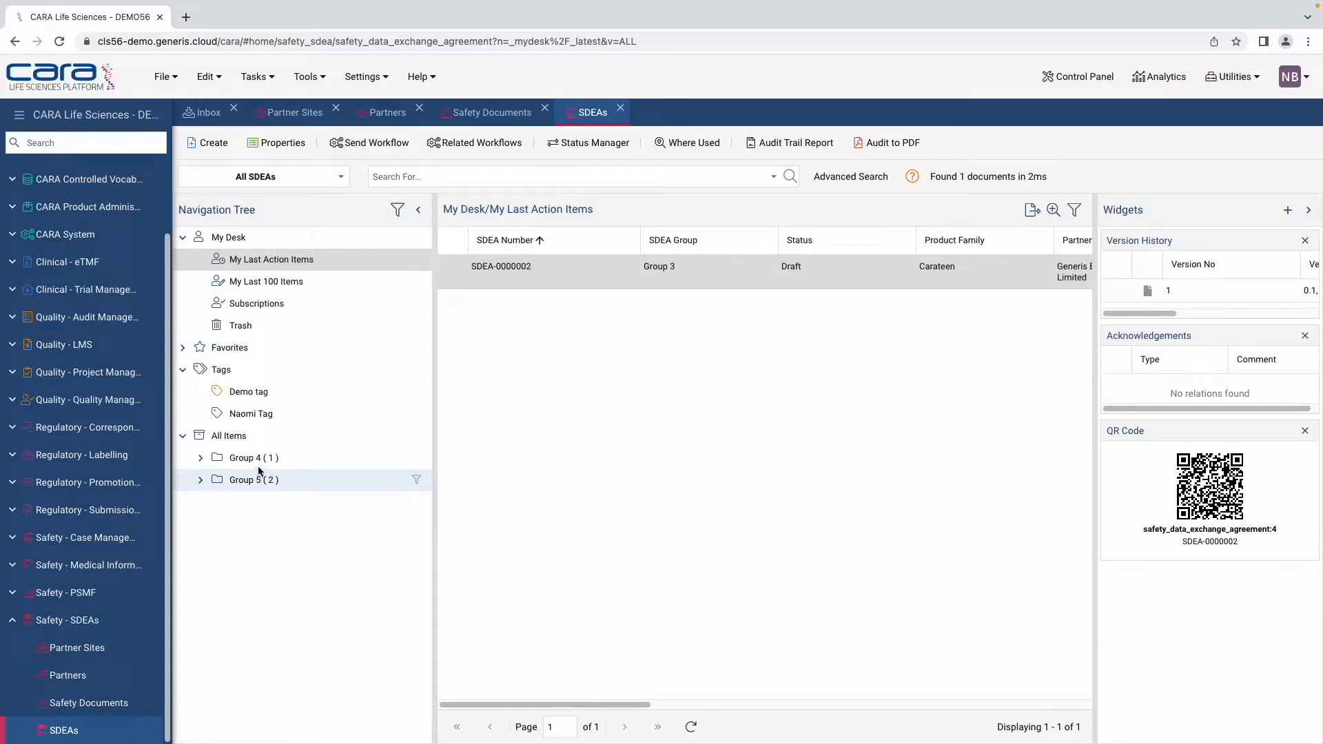
left_click(235, 437)
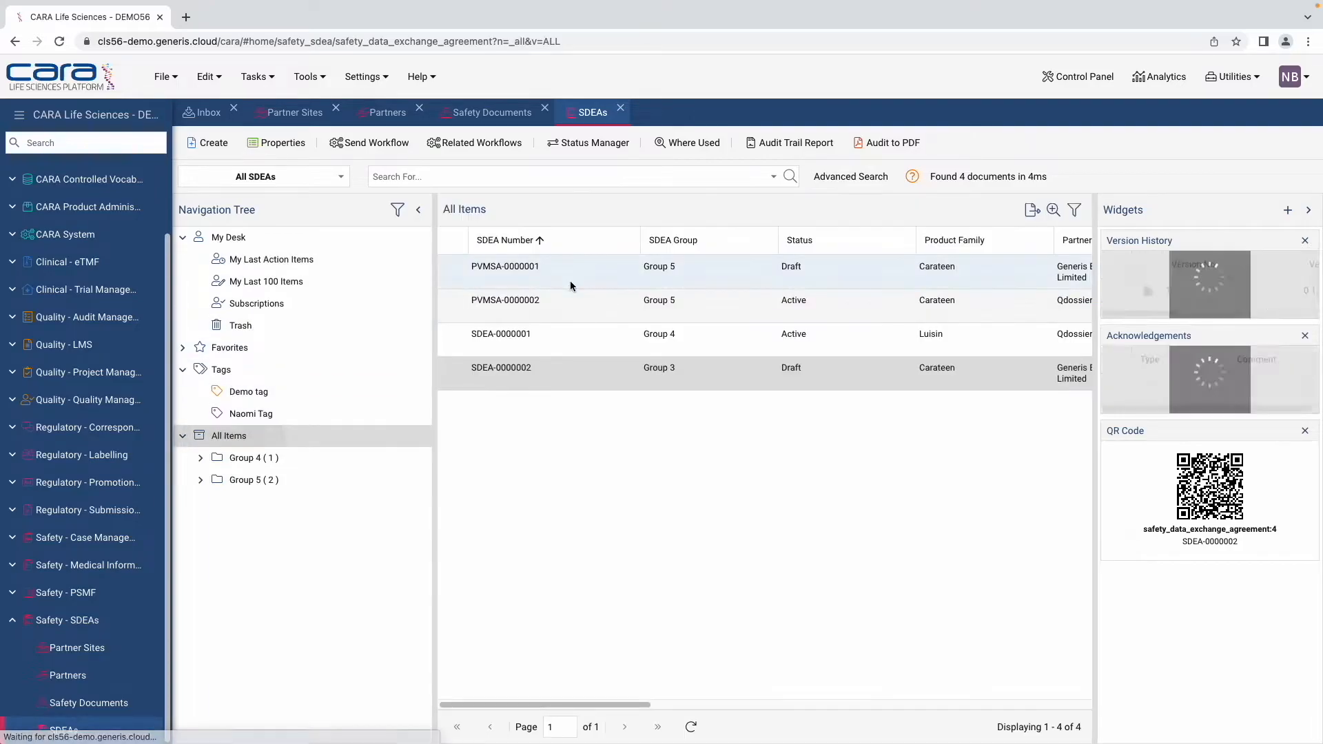
left_click(330, 347)
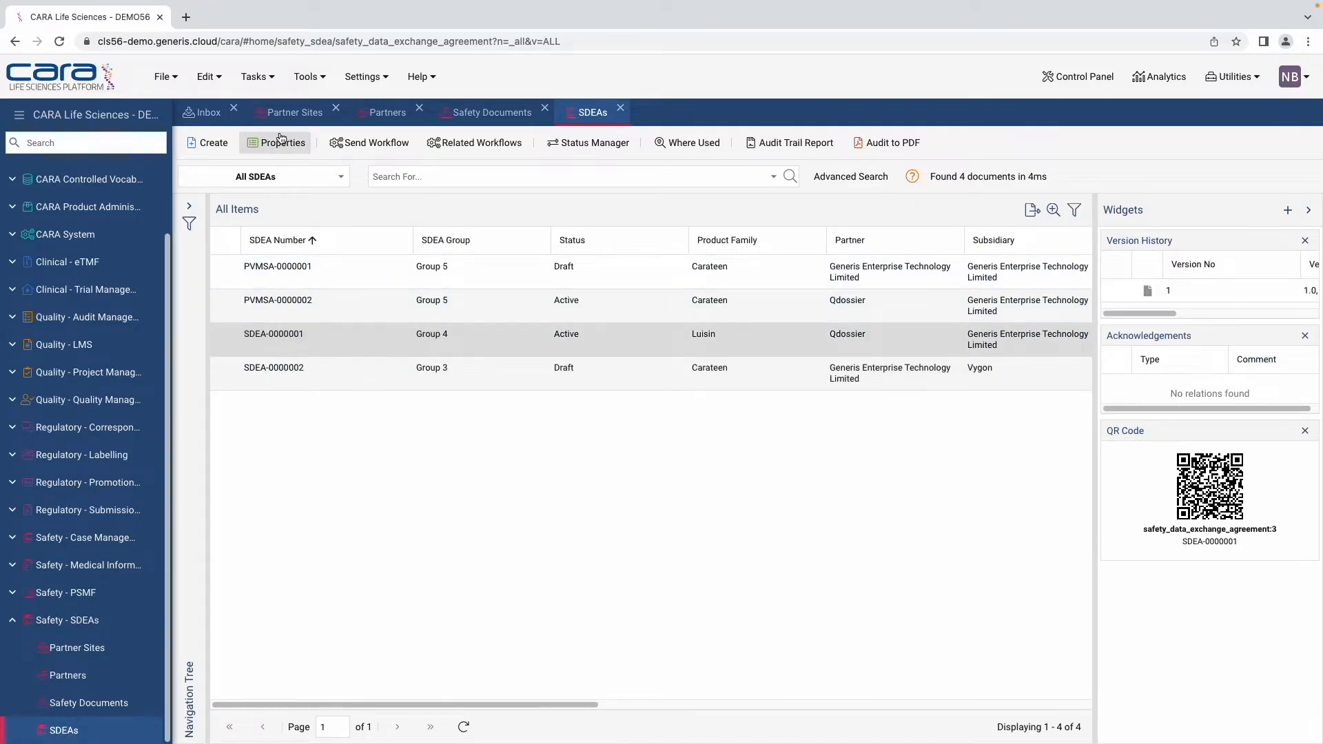
left_click(281, 142)
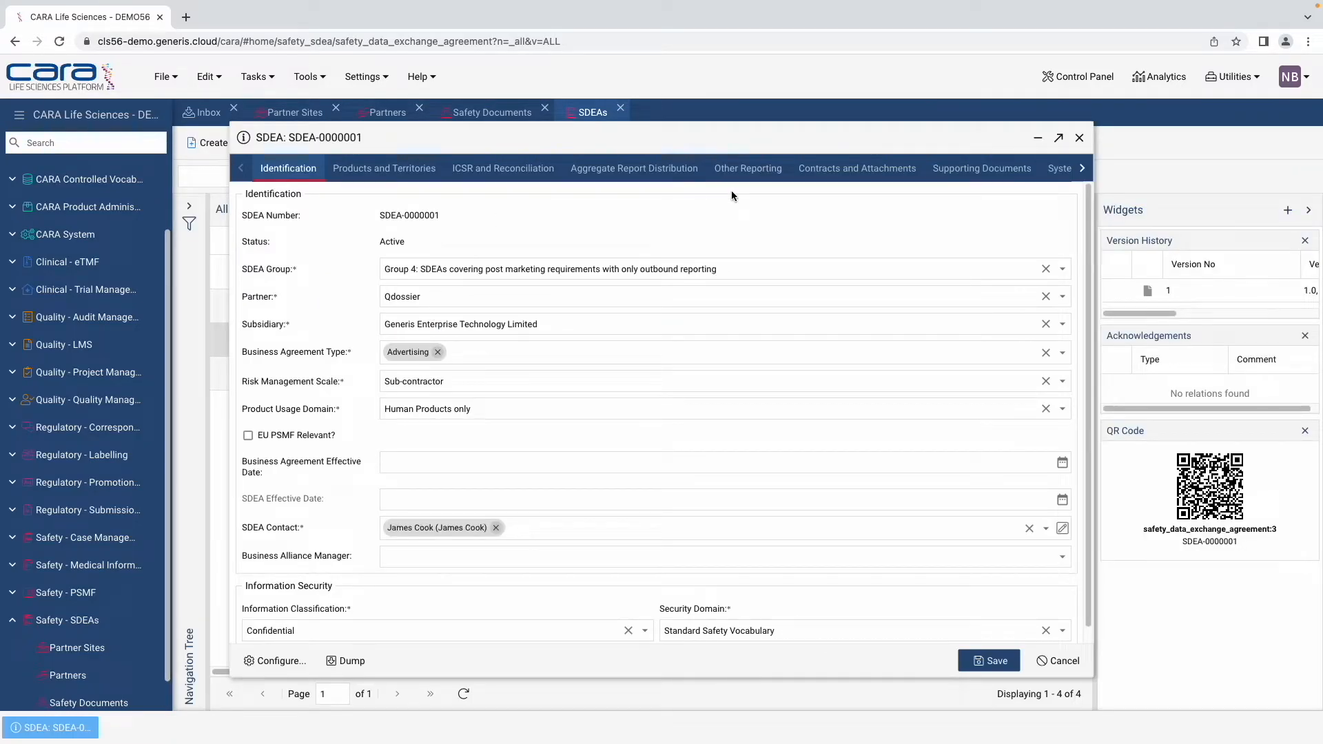
left_click(624, 169)
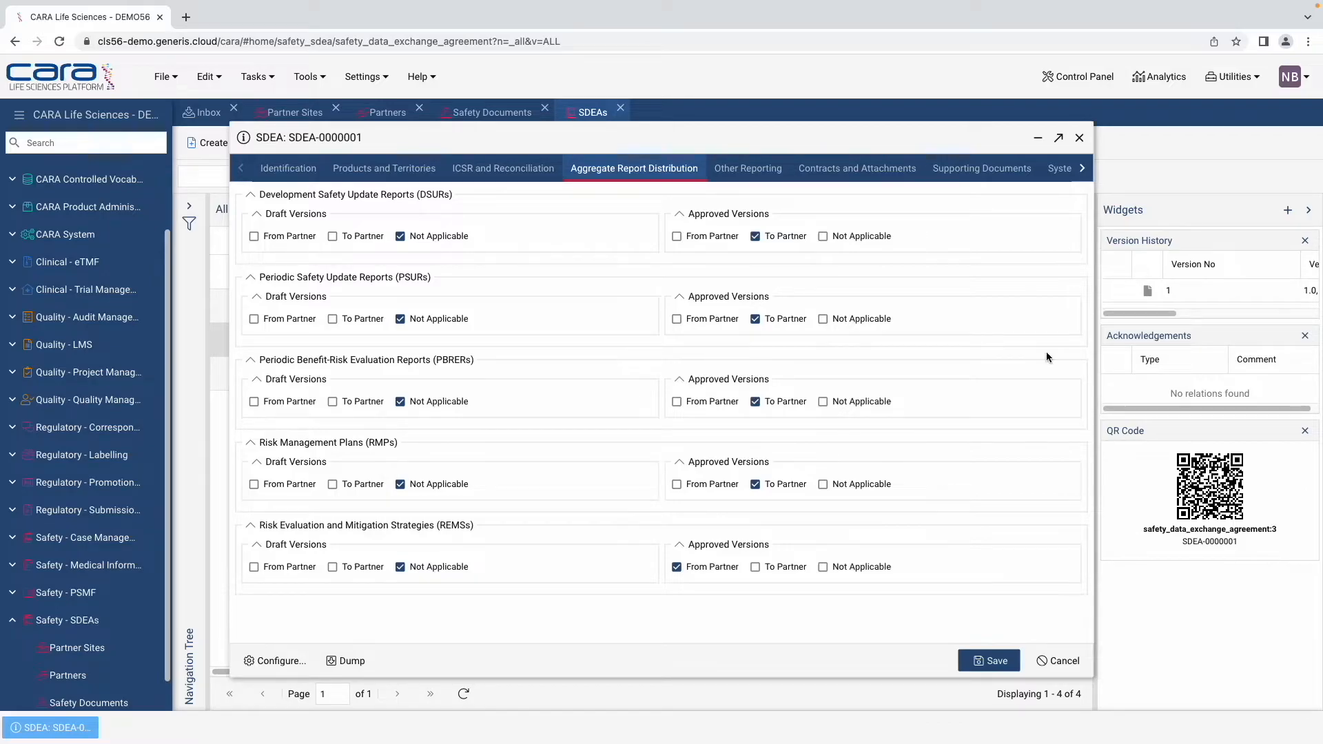
left_click(846, 166)
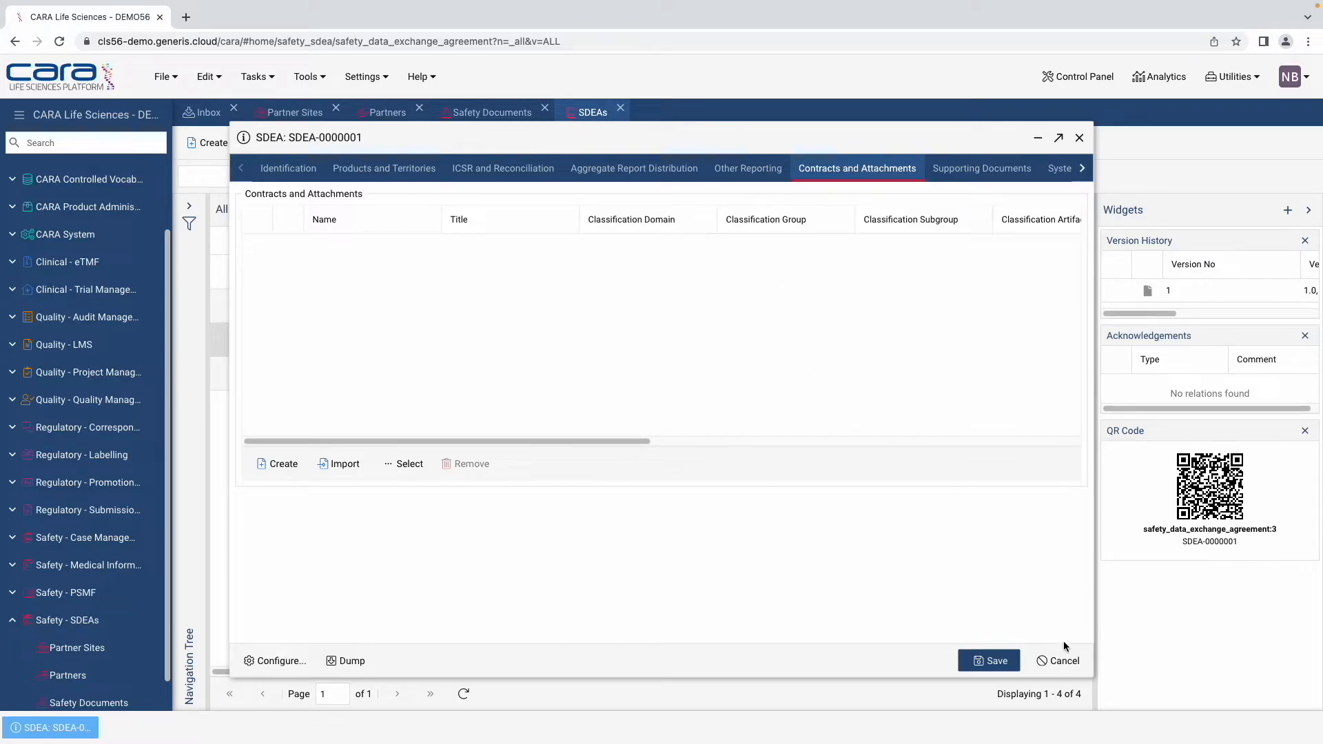
left_click(1062, 661)
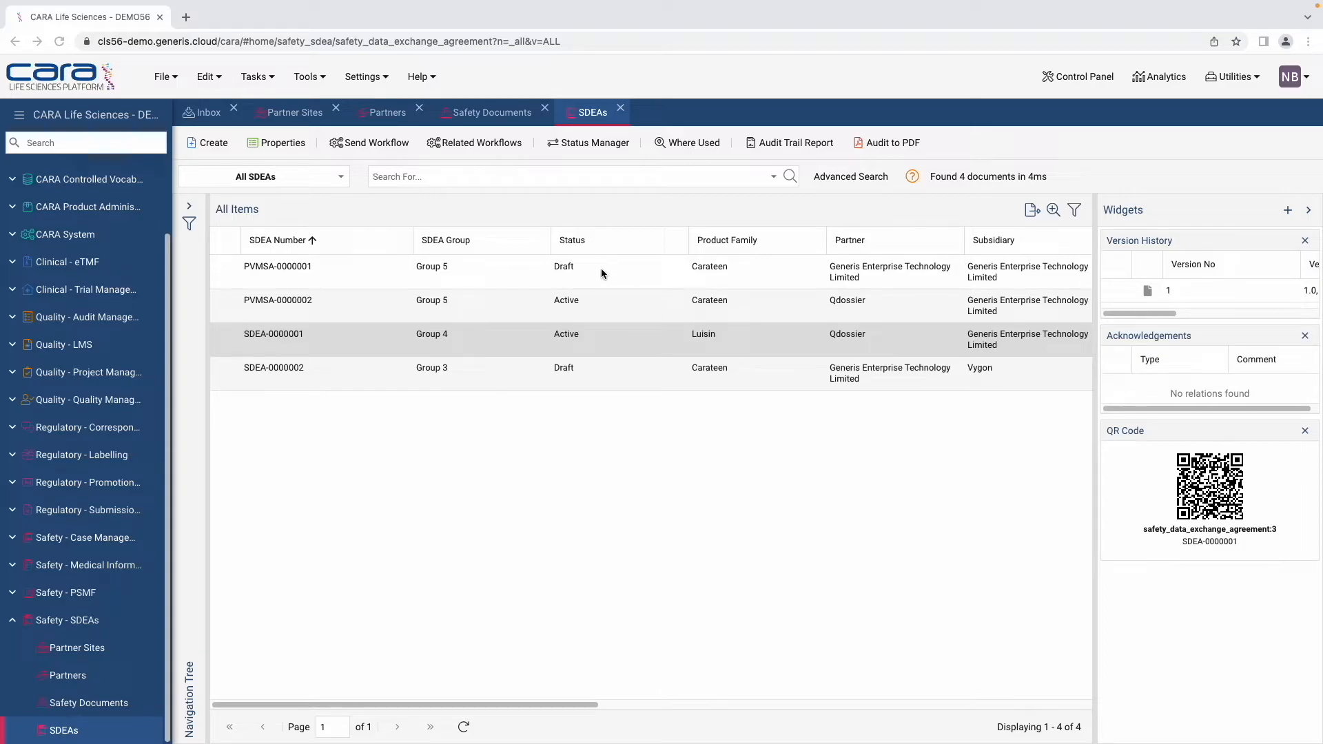
Step: Start an SDEA Activation workflow for the draft SDEA-0000002
left_click(589, 380)
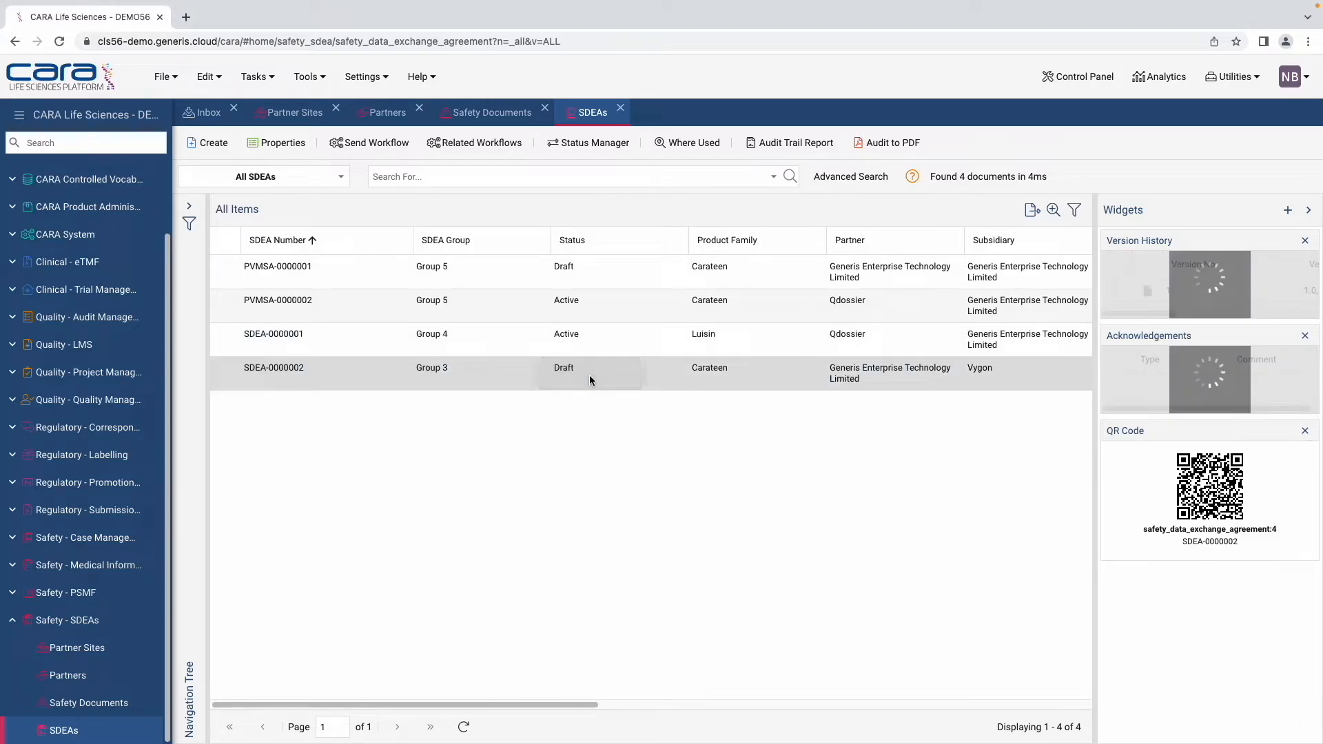
left_click(370, 143)
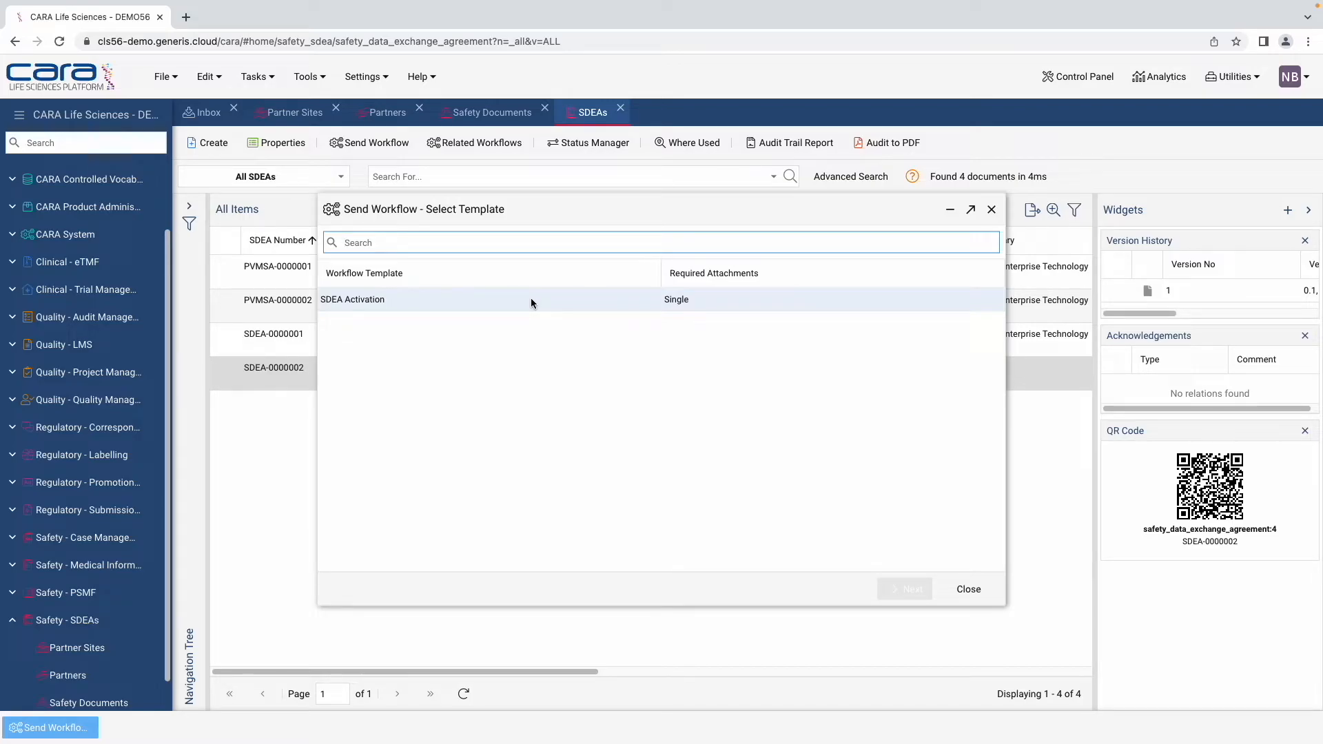
left_click(531, 301)
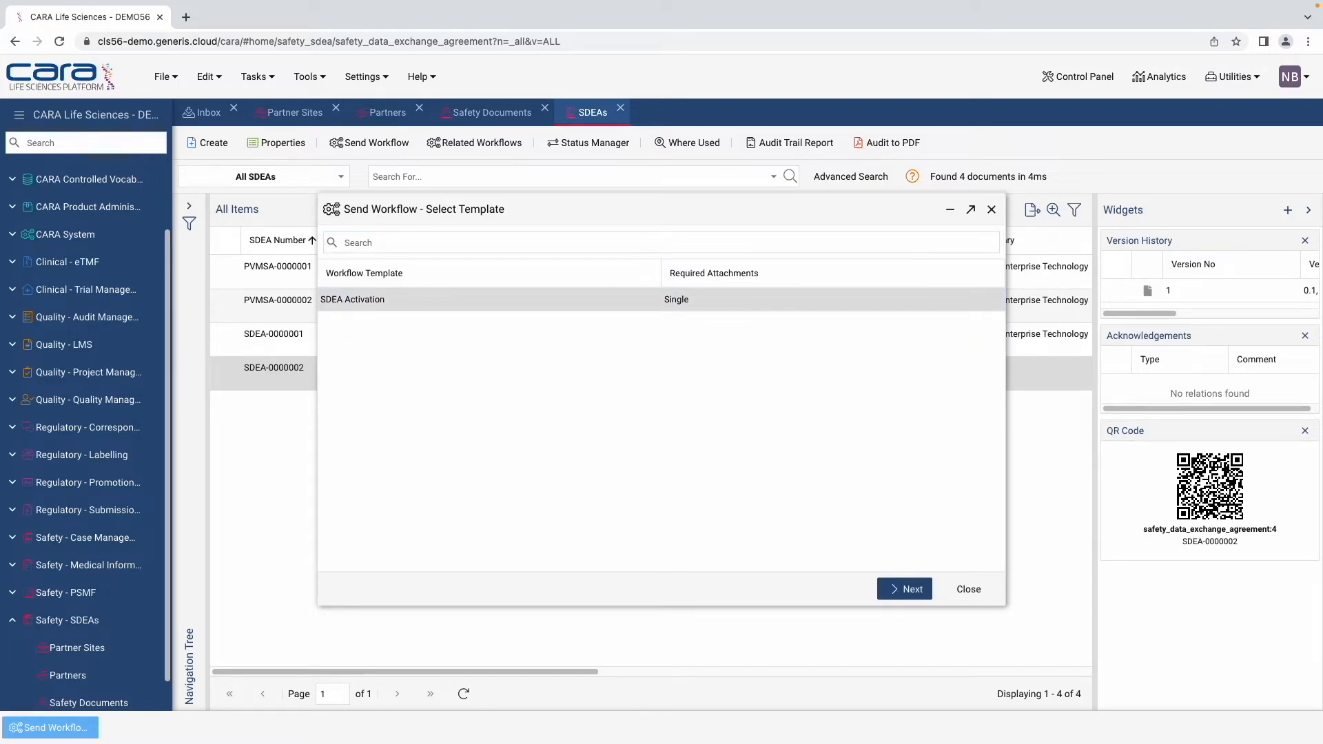
left_click(911, 590)
Step: Assign the approver to the SDEA Activation step, save the recipients and issue the workflow
left_click(759, 363)
left_click(461, 558)
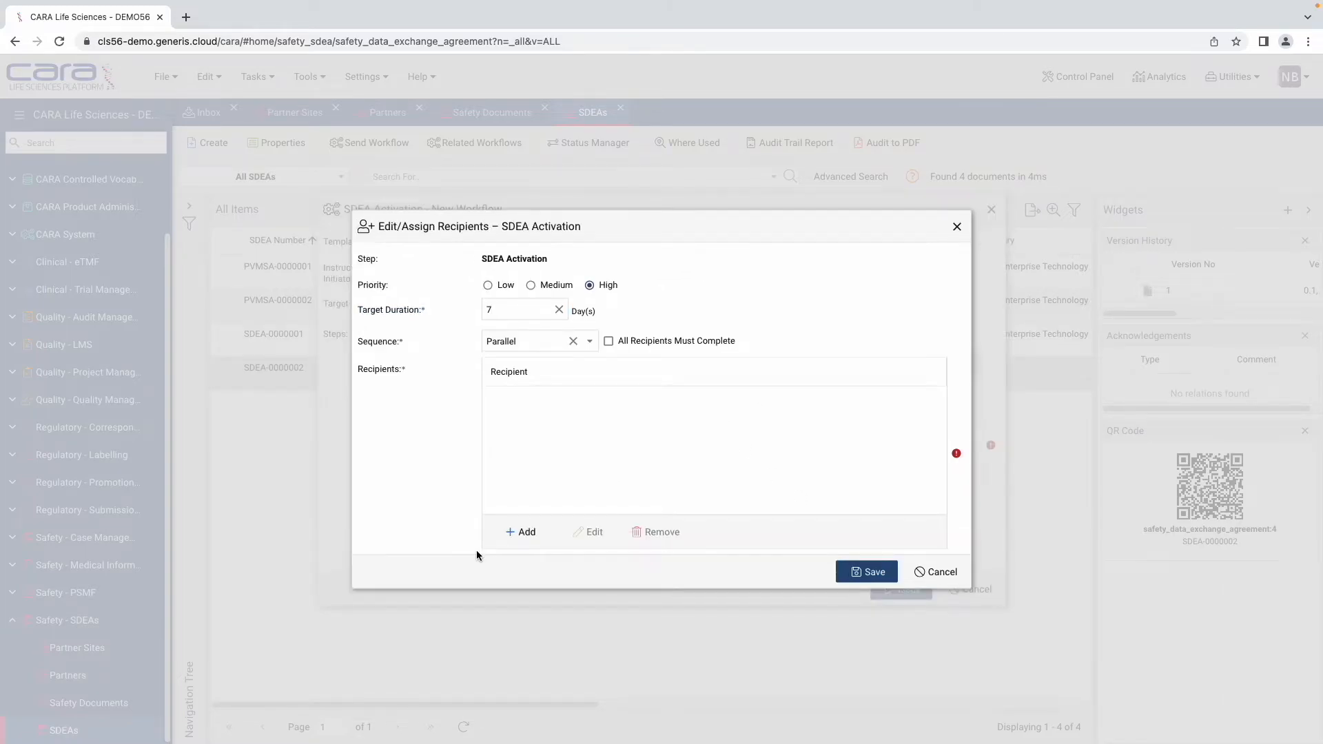
left_click(518, 541)
type("naomi")
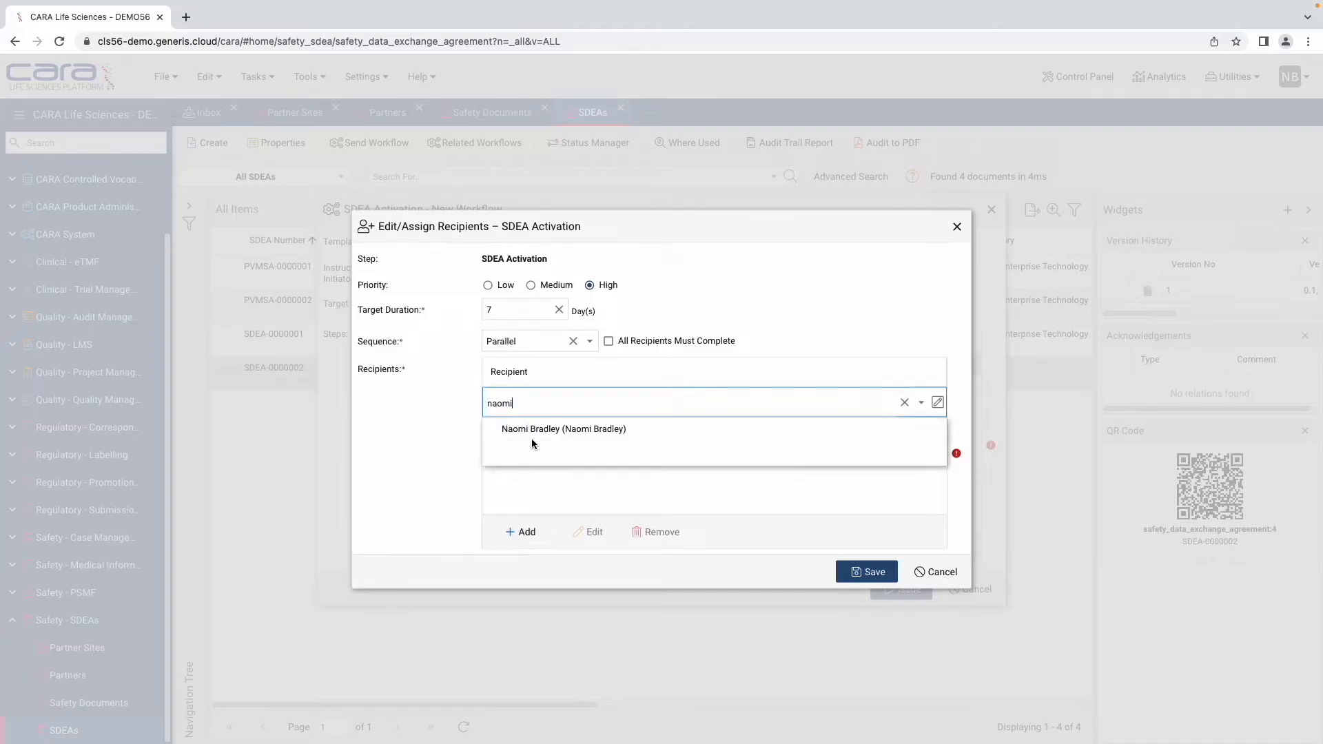
left_click(589, 429)
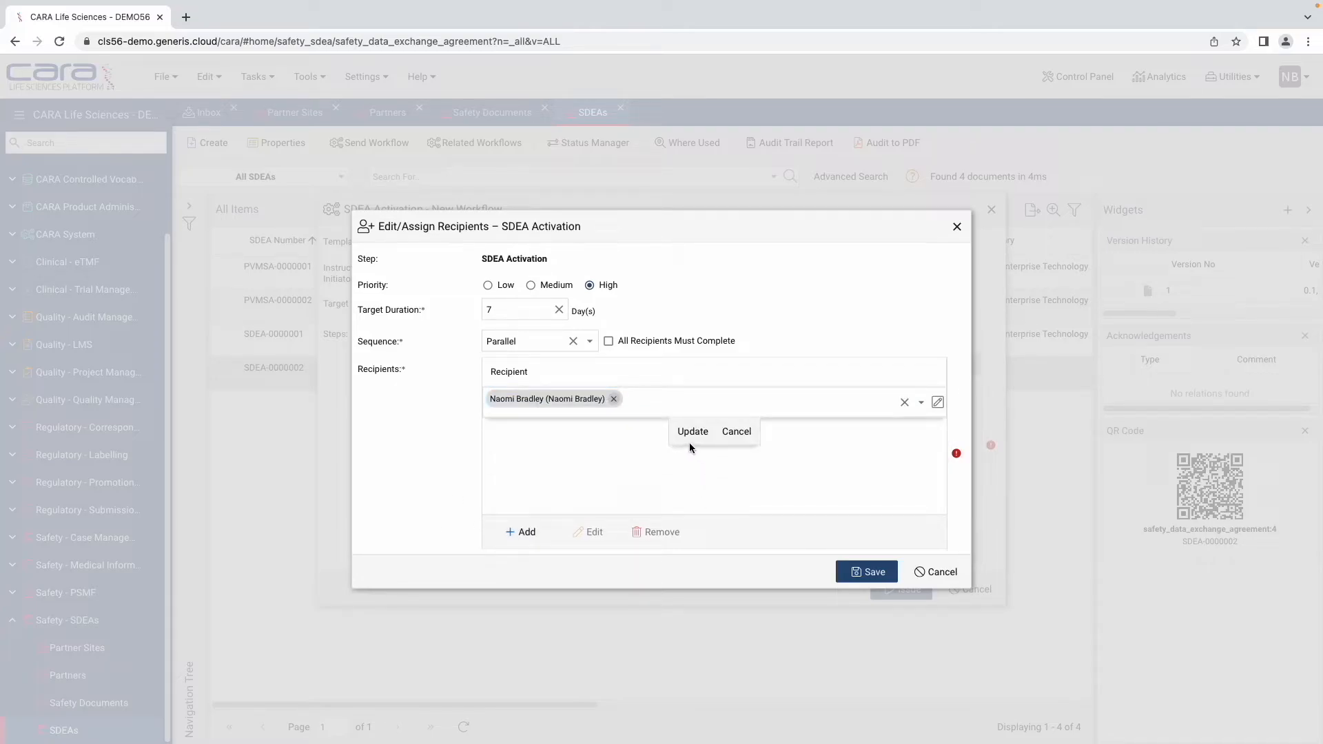
left_click(692, 437)
left_click(866, 572)
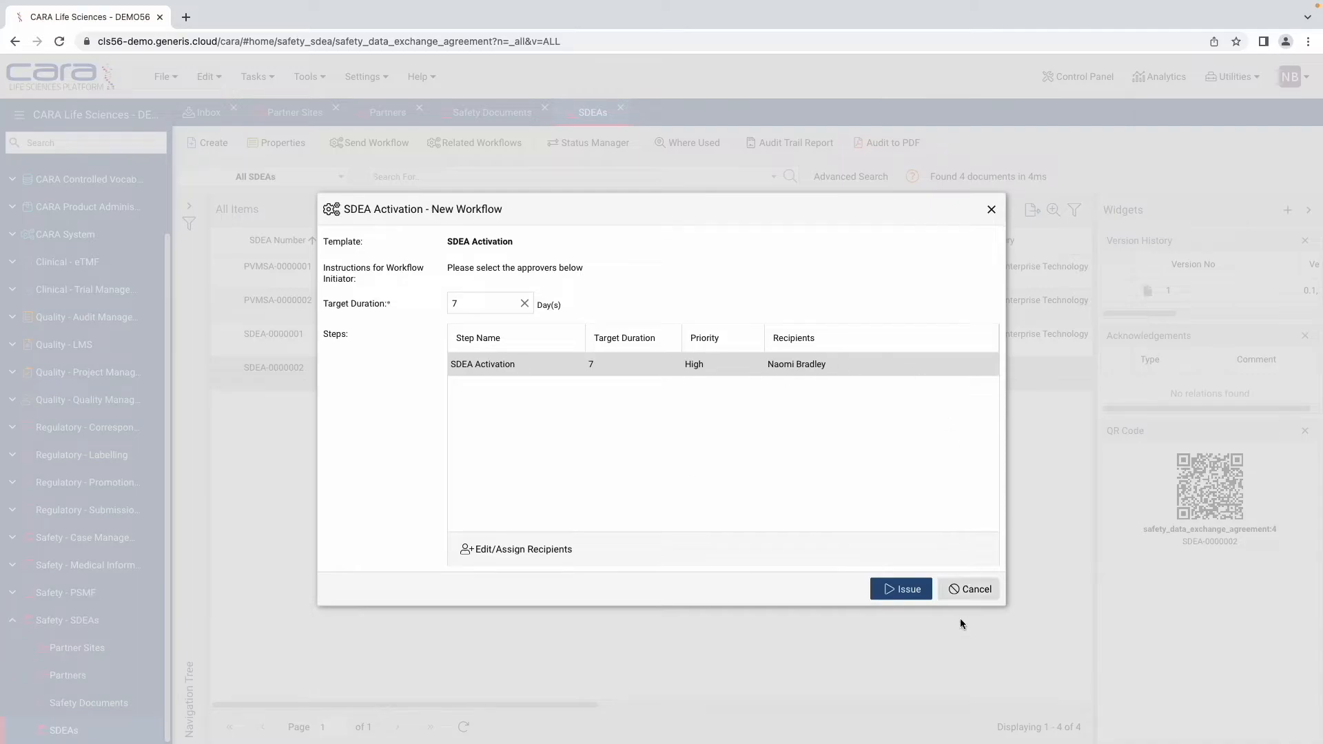
left_click(915, 590)
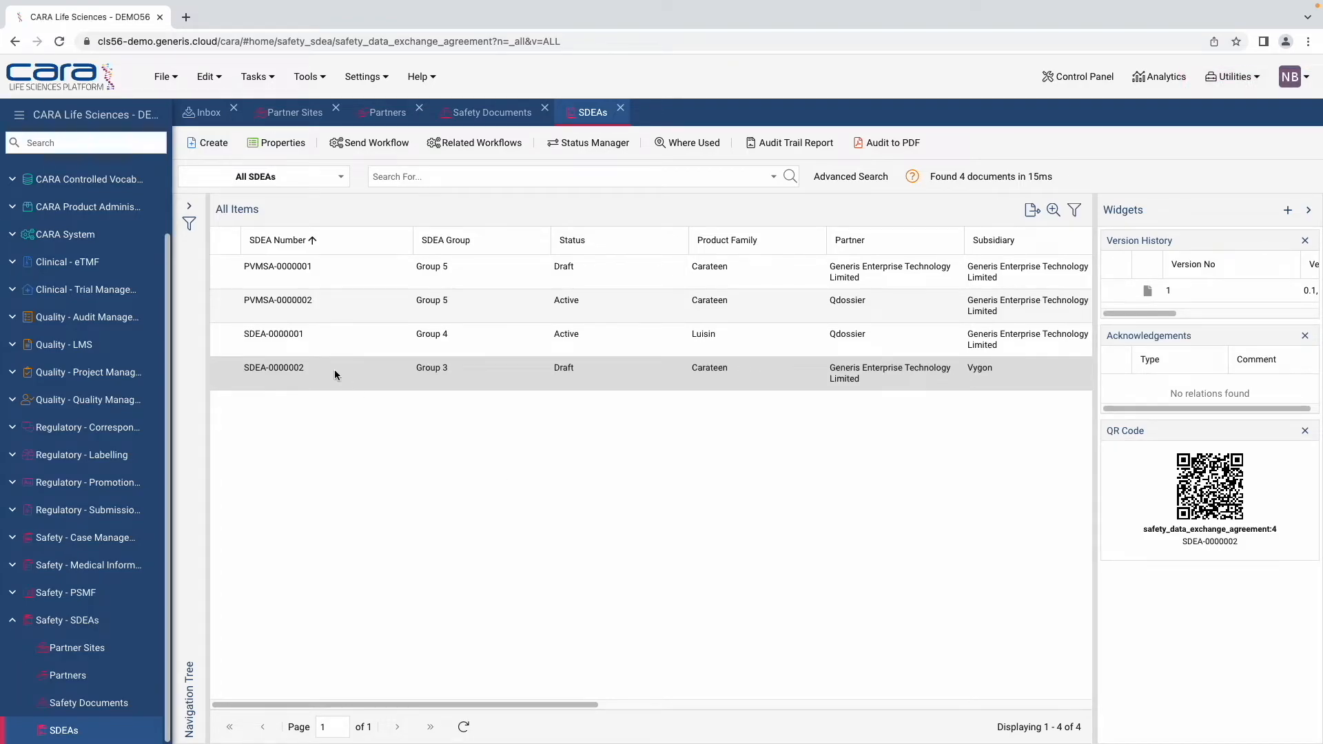
scroll(76, 310, "up", 2)
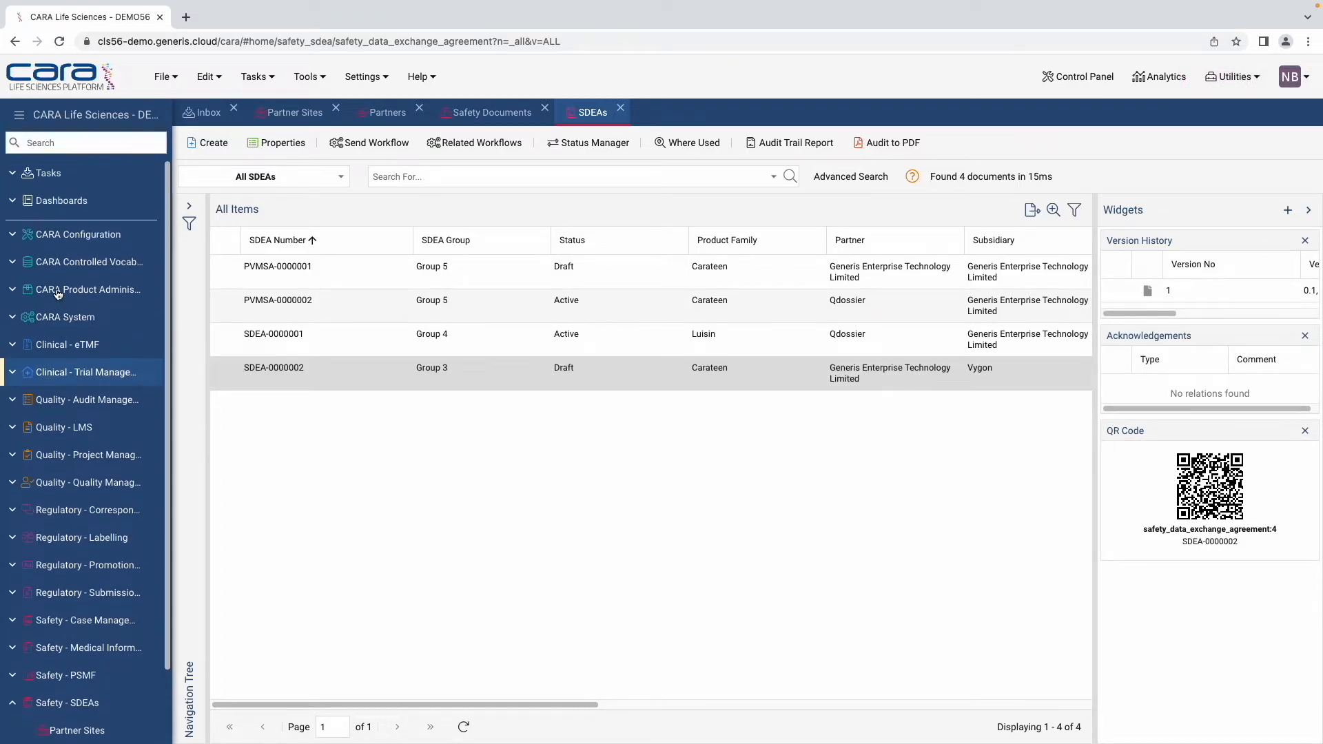
Step: Open the SDEA Activation task from the Inbox and review SDEA-0000002's properties
left_click(63, 181)
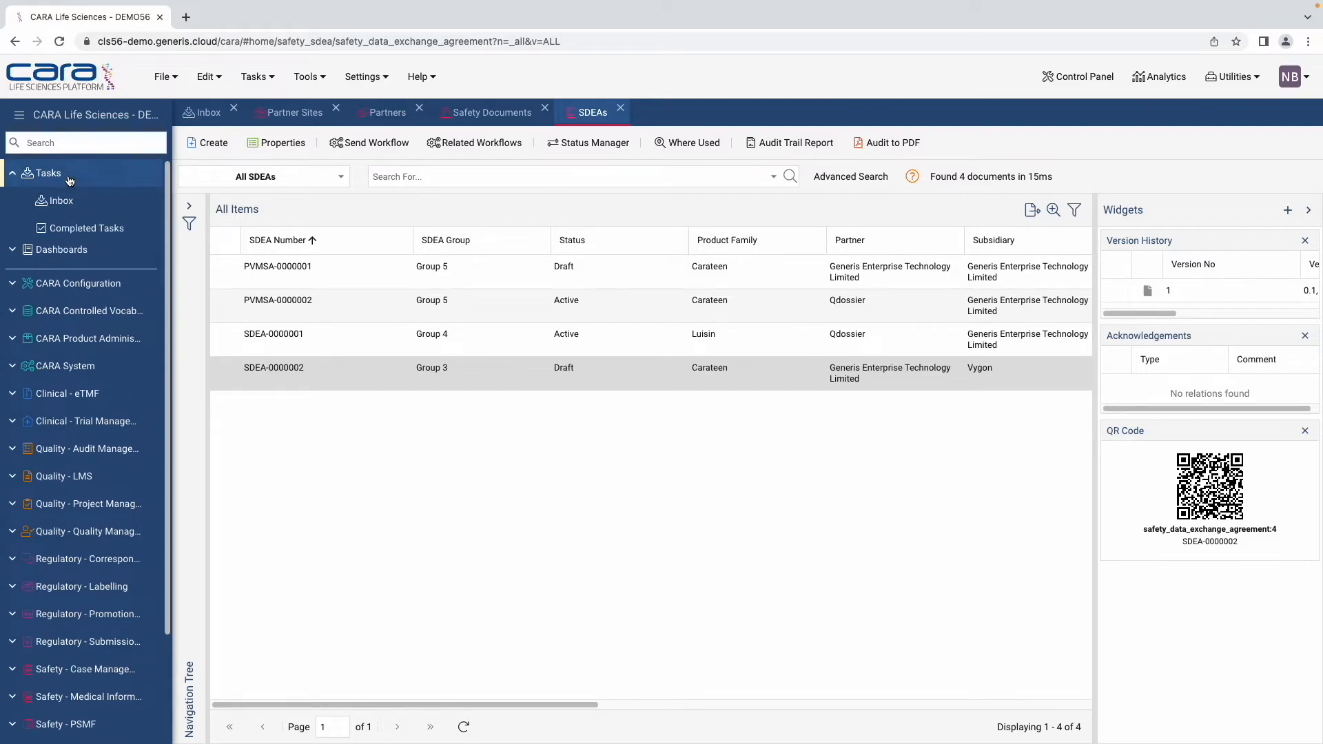
left_click(72, 203)
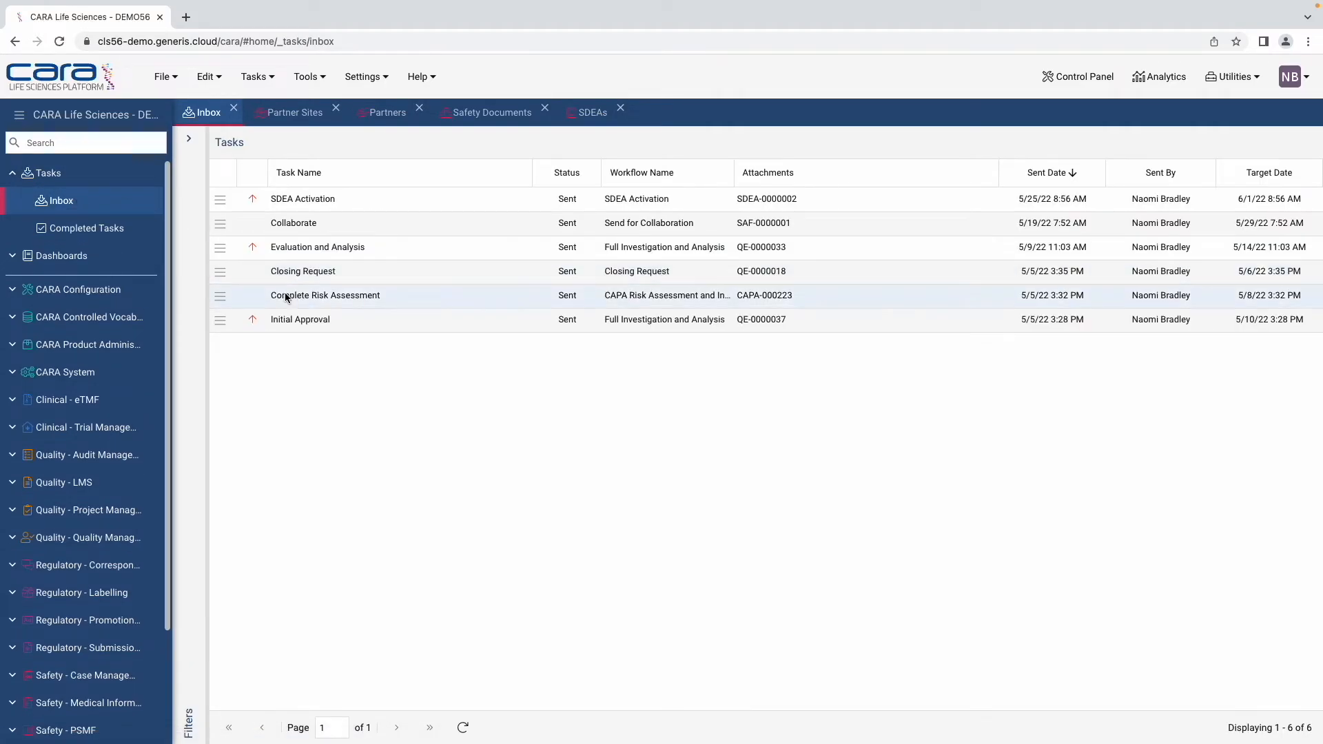
double_click(347, 200)
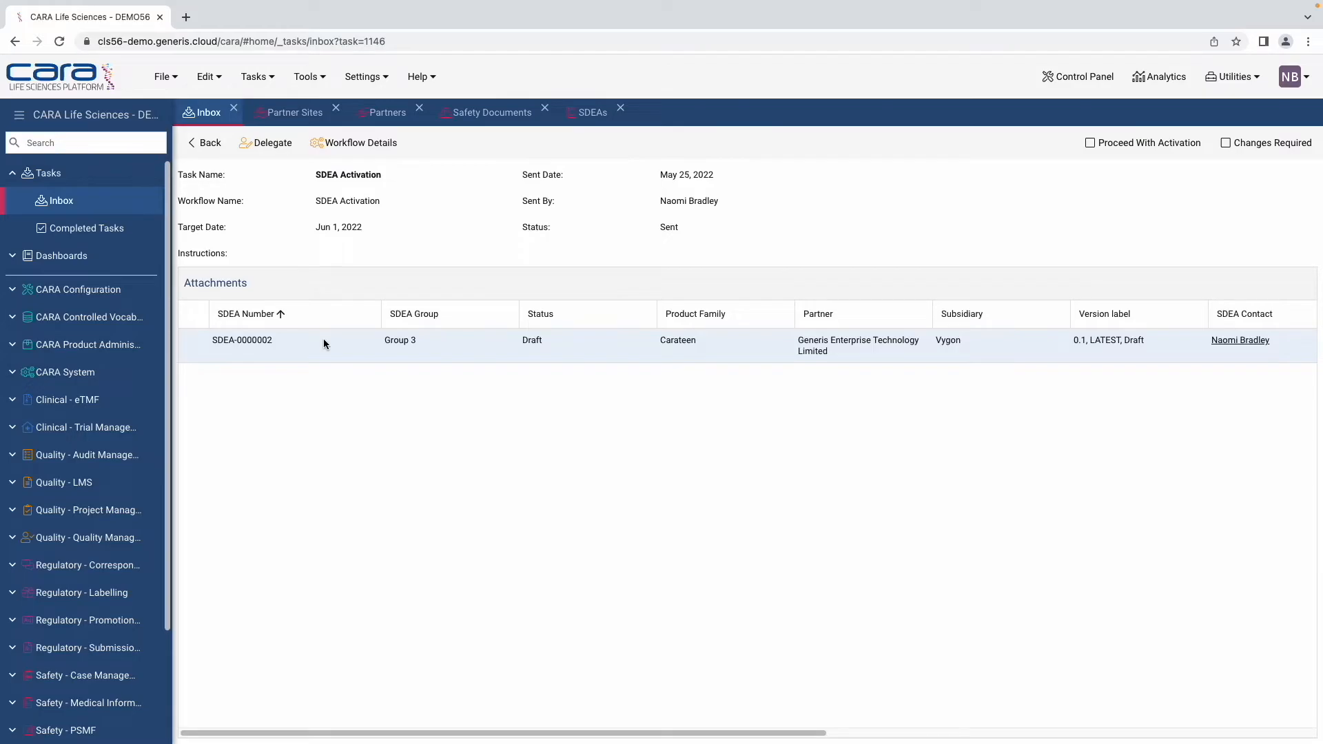
double_click(353, 355)
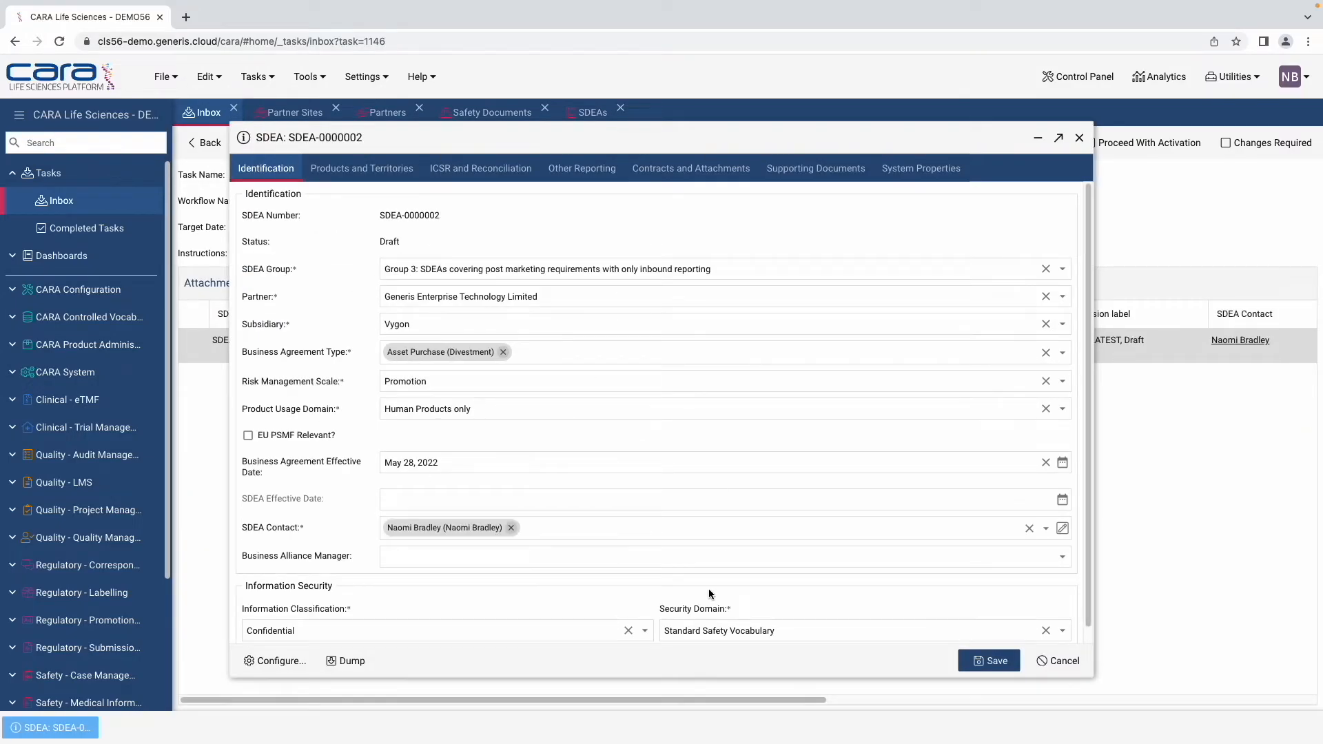
left_click(1058, 660)
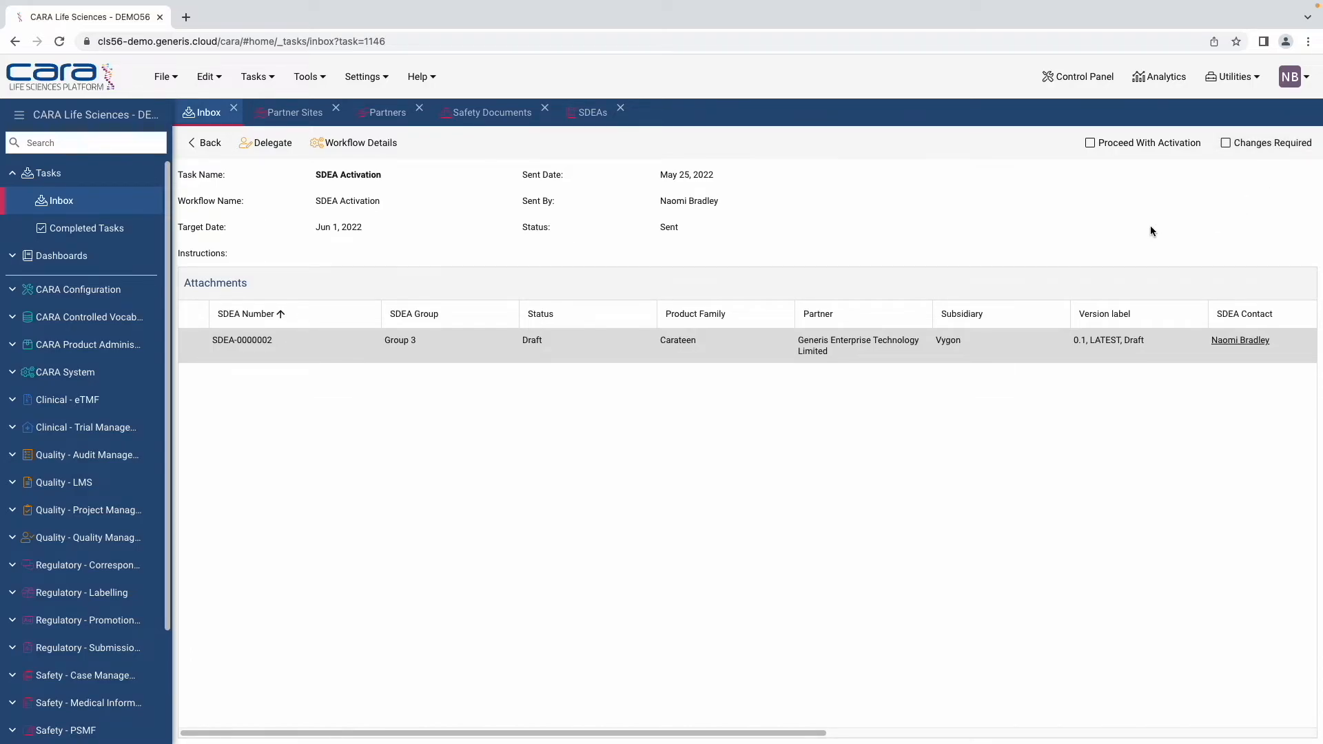
Step: Proceed with activation and sign off with the user's login name and password
left_click(1146, 146)
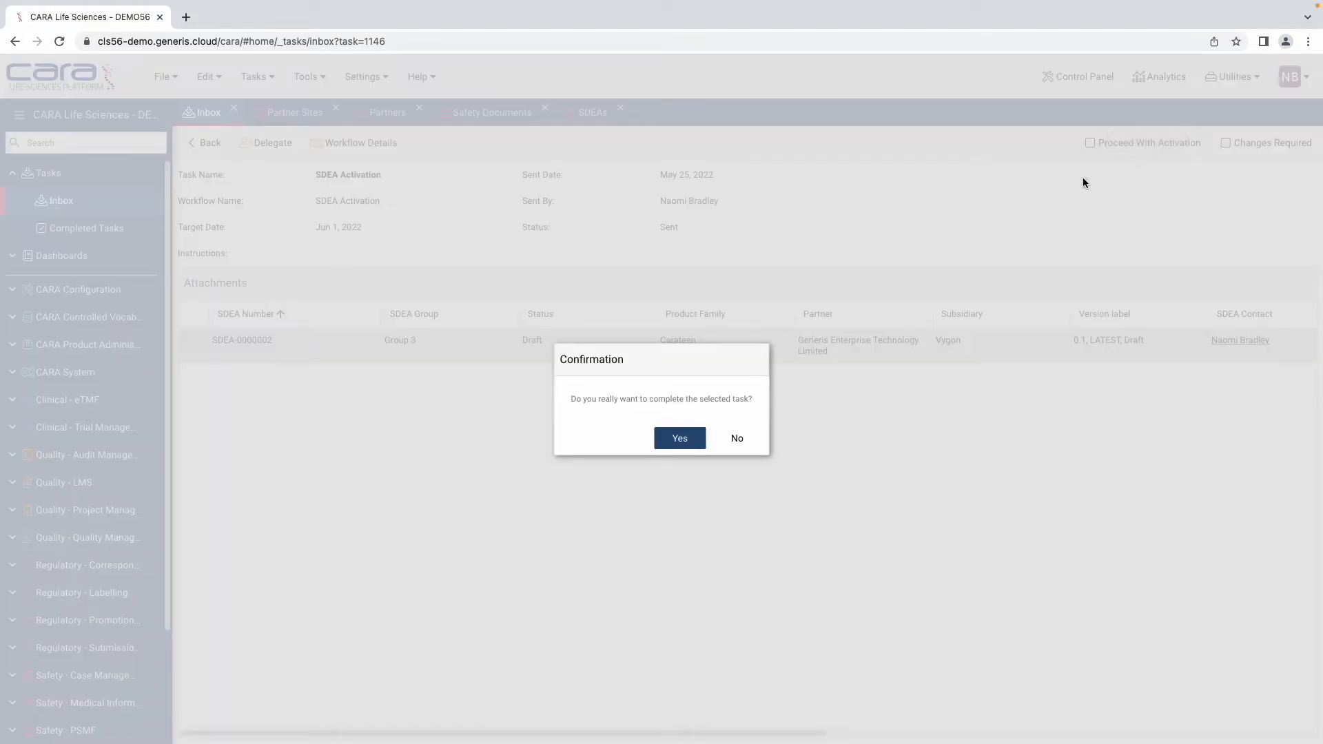
left_click(694, 442)
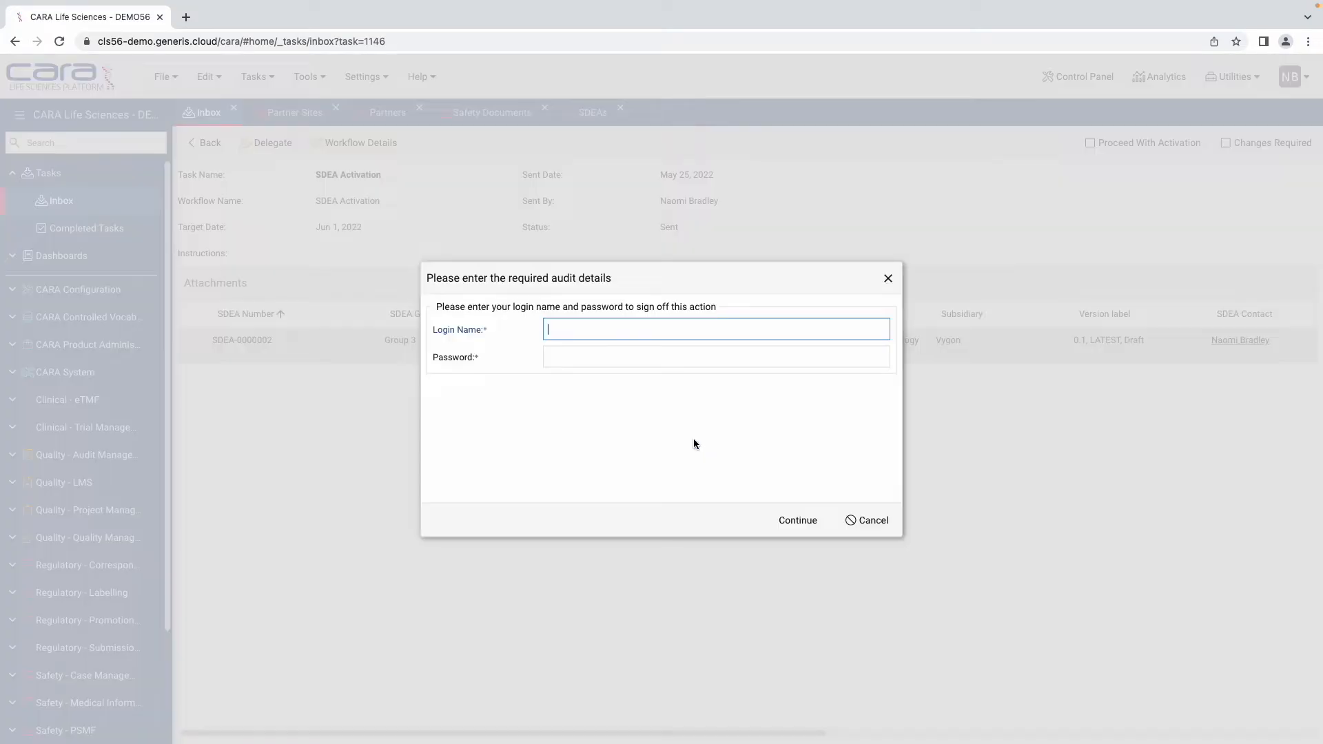
left_click(565, 361)
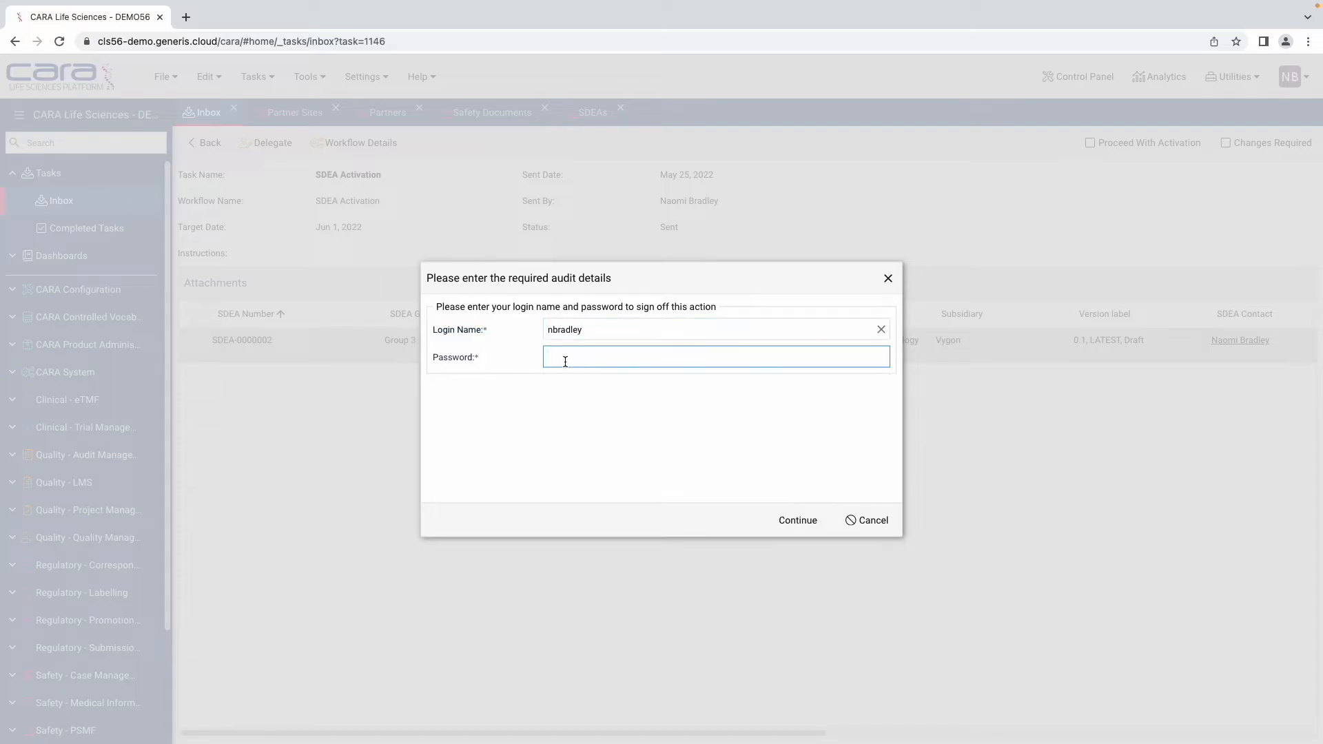
type("••••••••")
key("Return")
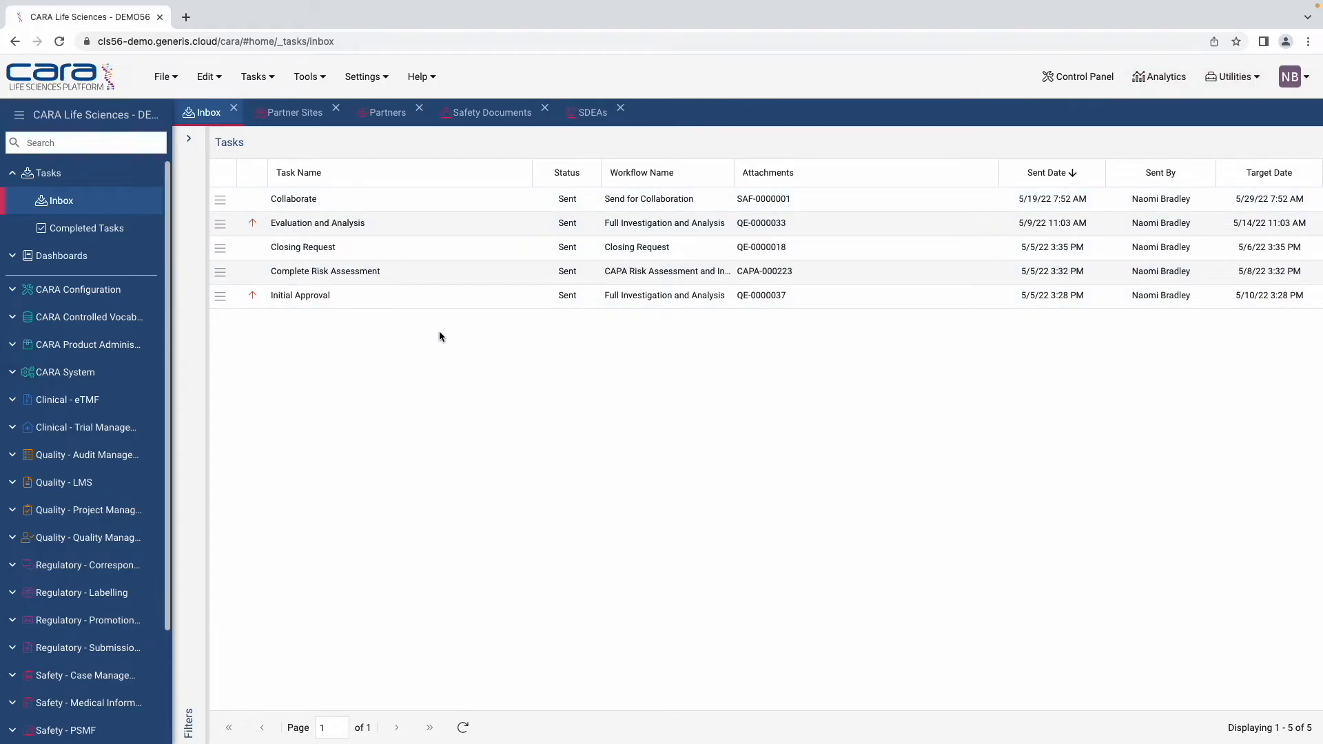
Step: Show the SDEAs list with SDEA-0000002 Active, closing the workflow template list unused
left_click(590, 117)
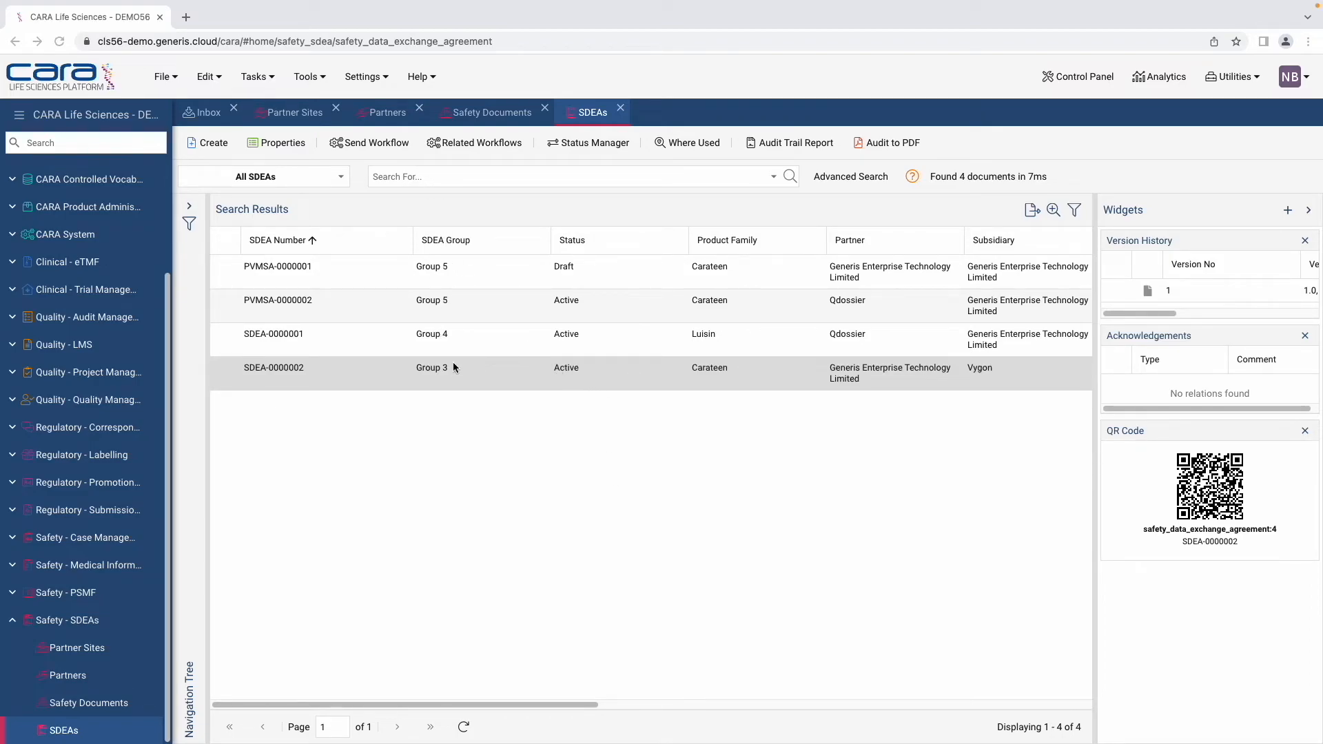
left_click(378, 145)
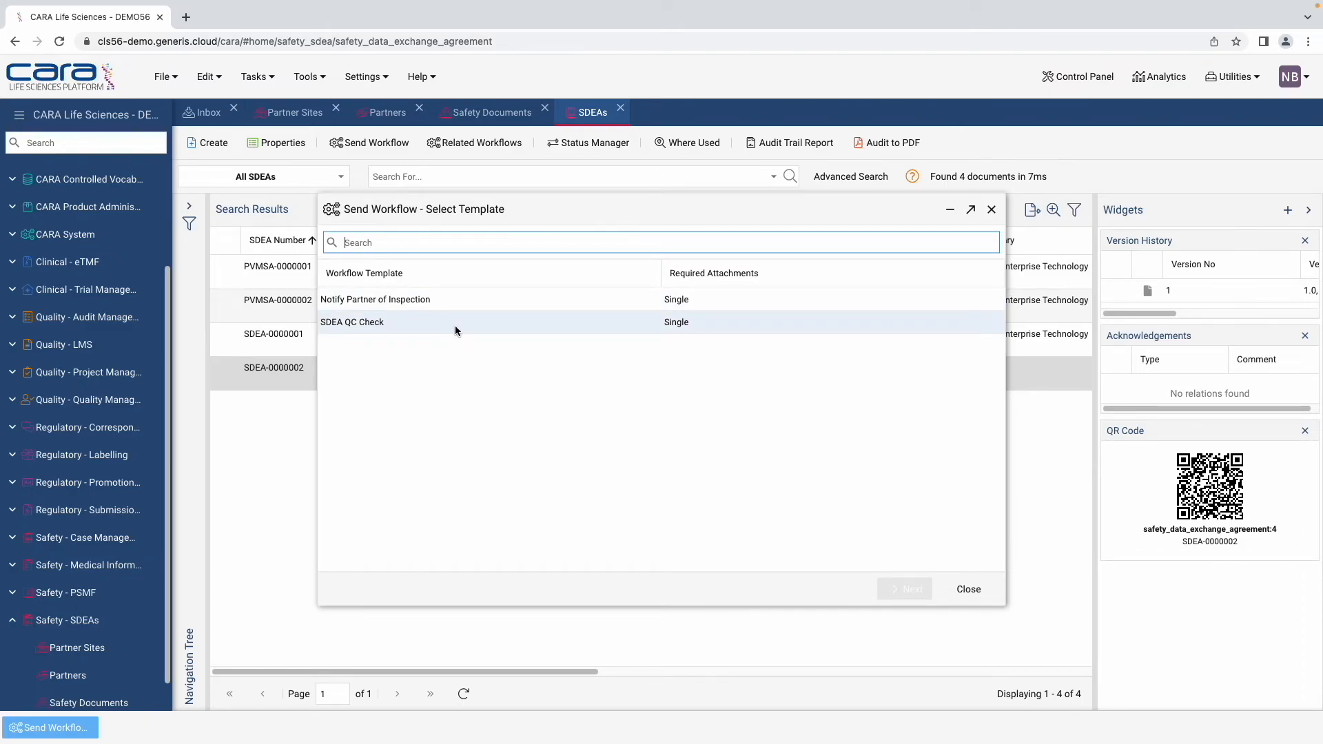
left_click(979, 597)
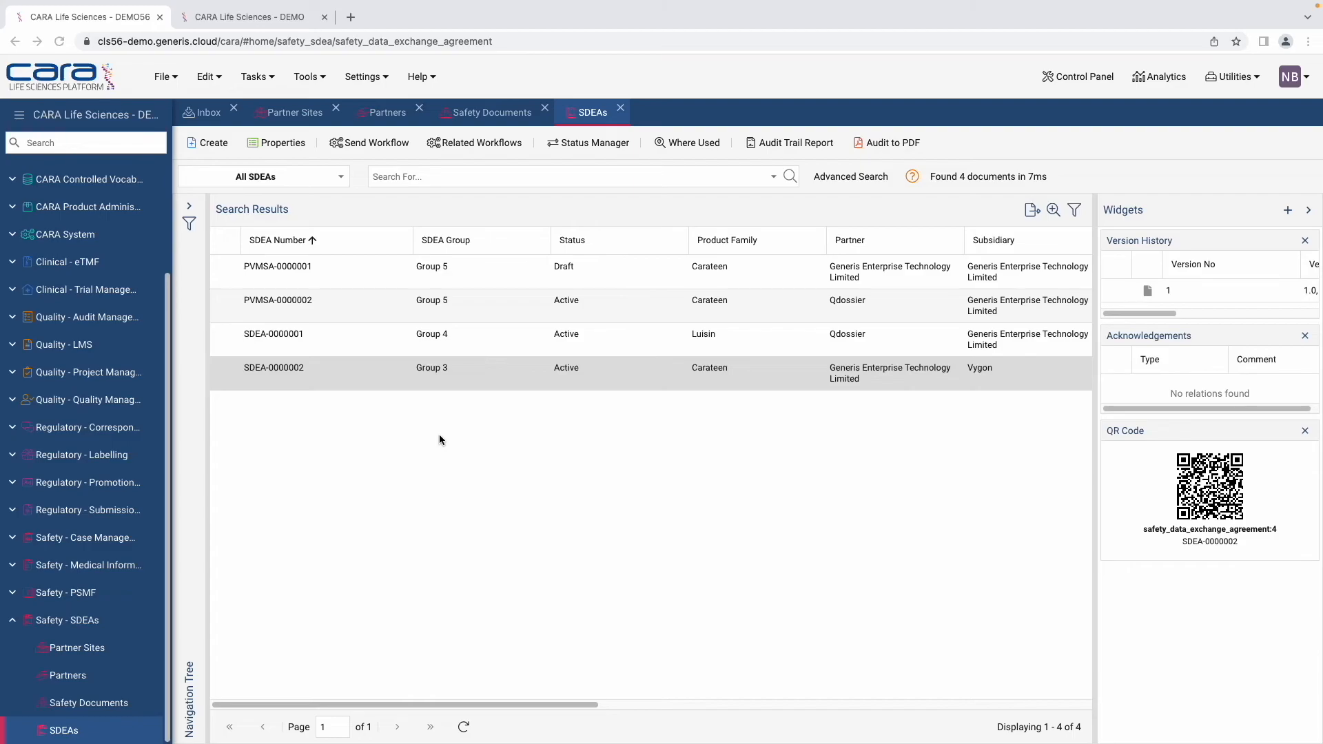
Step: On the PSMF SDEA page, inspect the Alpha Pharma partner record's properties
mouse_move(224, 3)
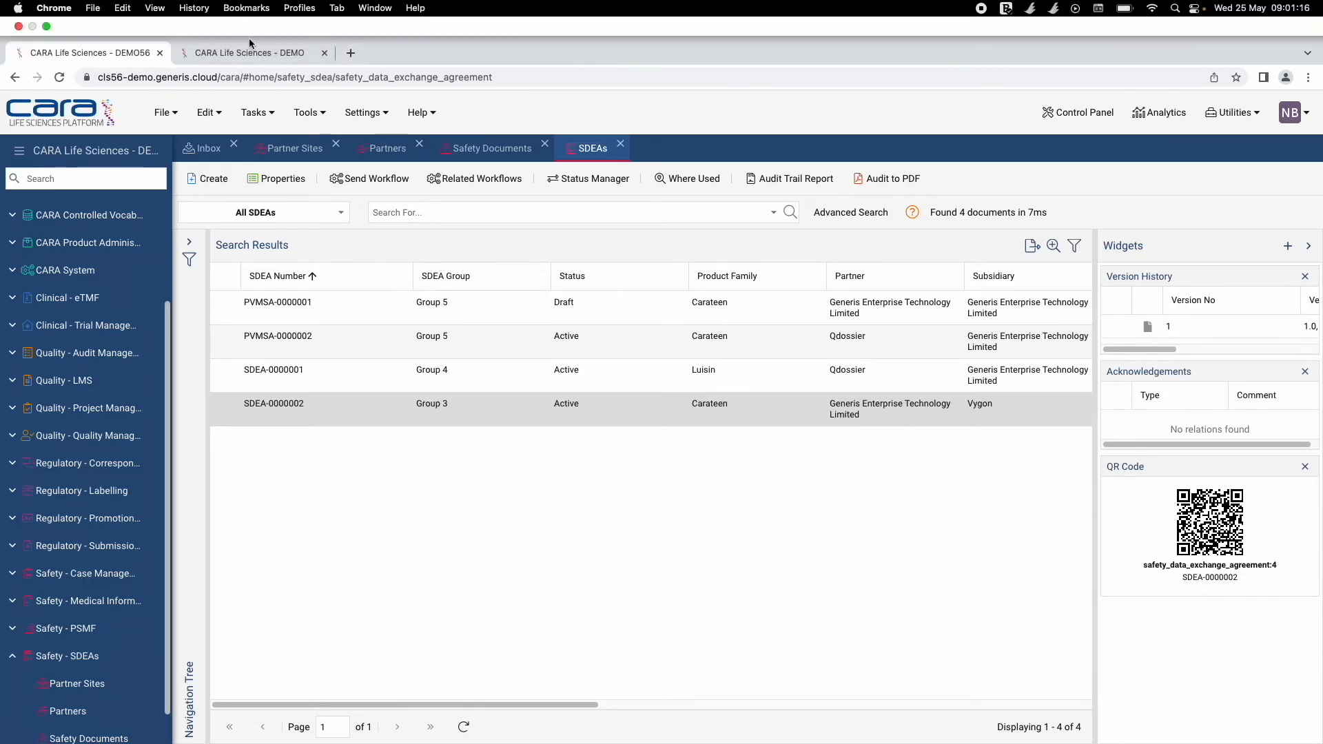
left_click(270, 48)
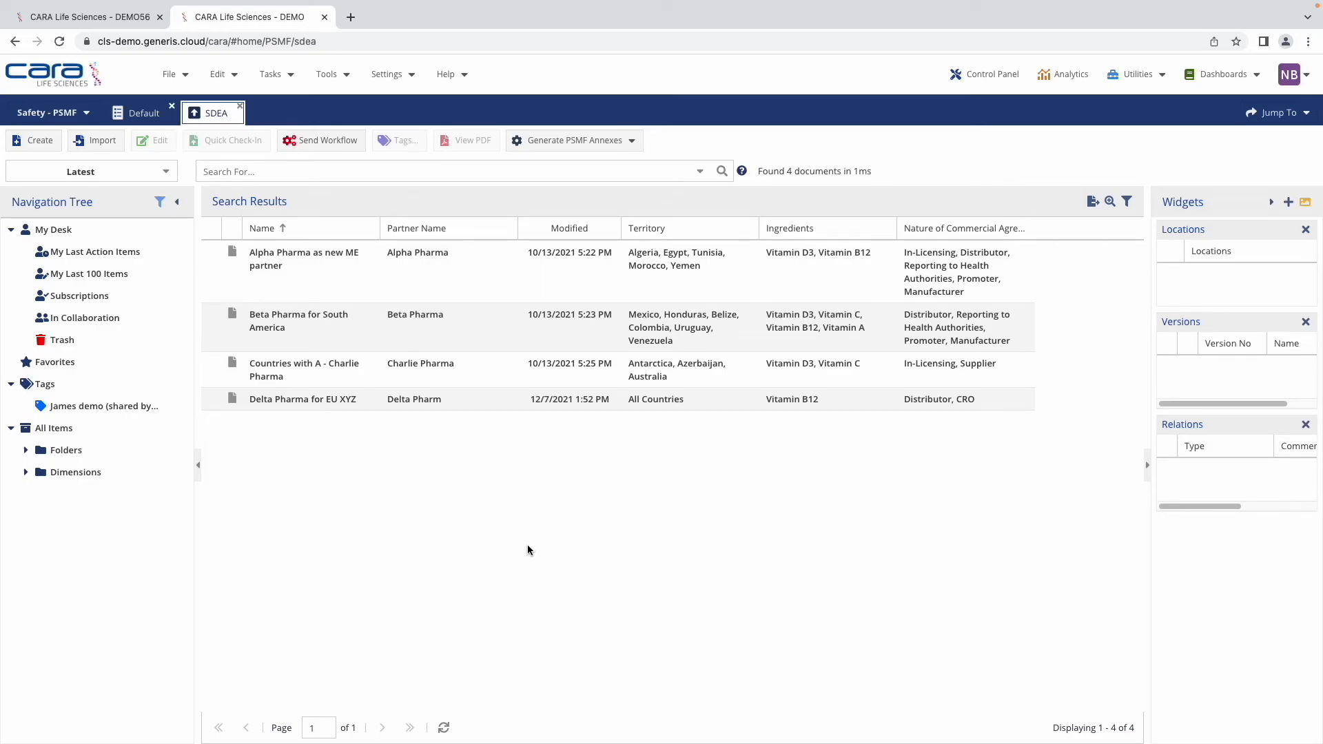
left_click(248, 256)
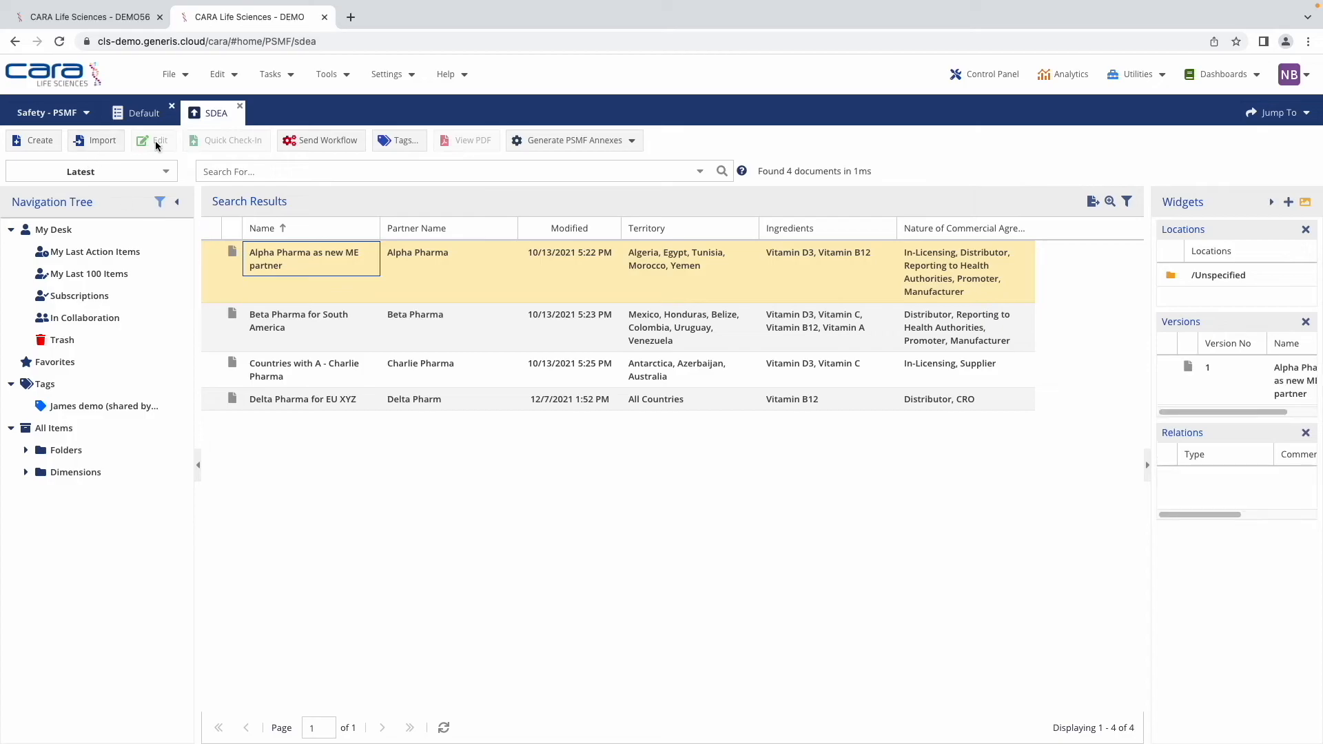
right_click(276, 261)
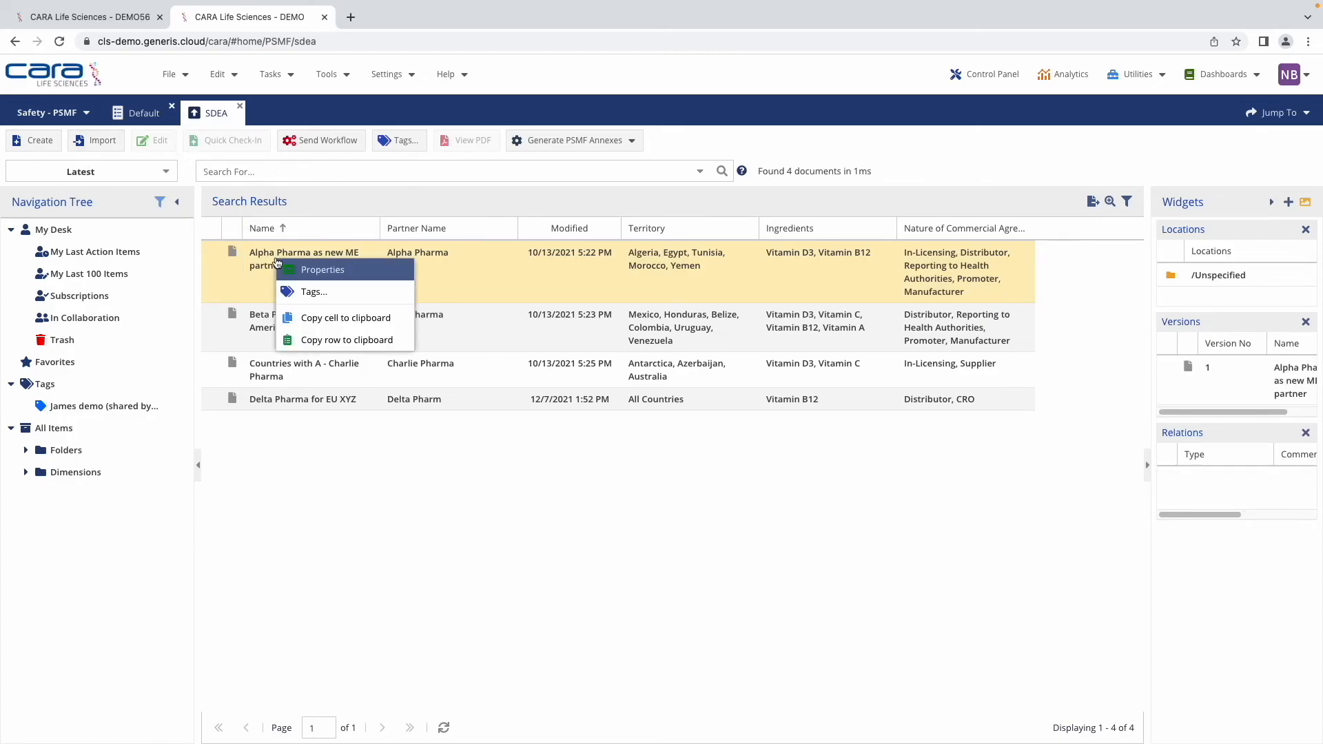
left_click(318, 270)
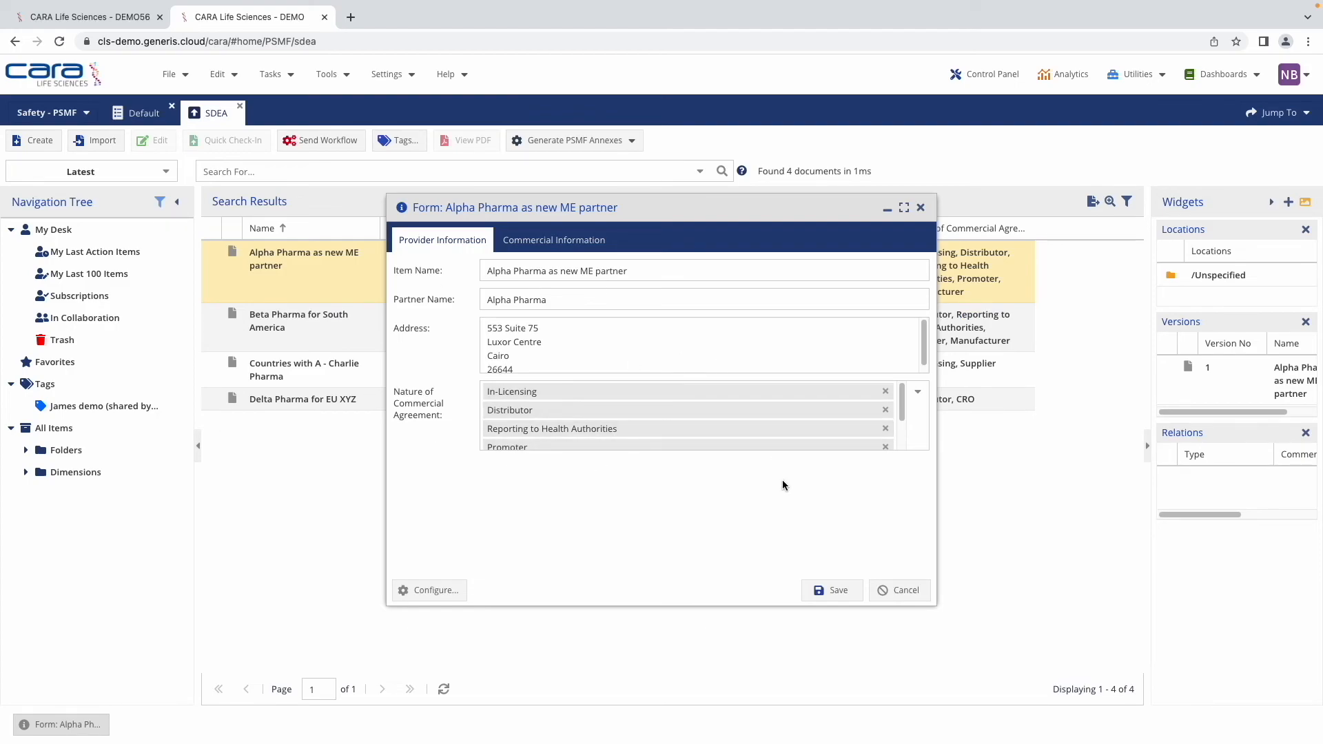
left_click(922, 213)
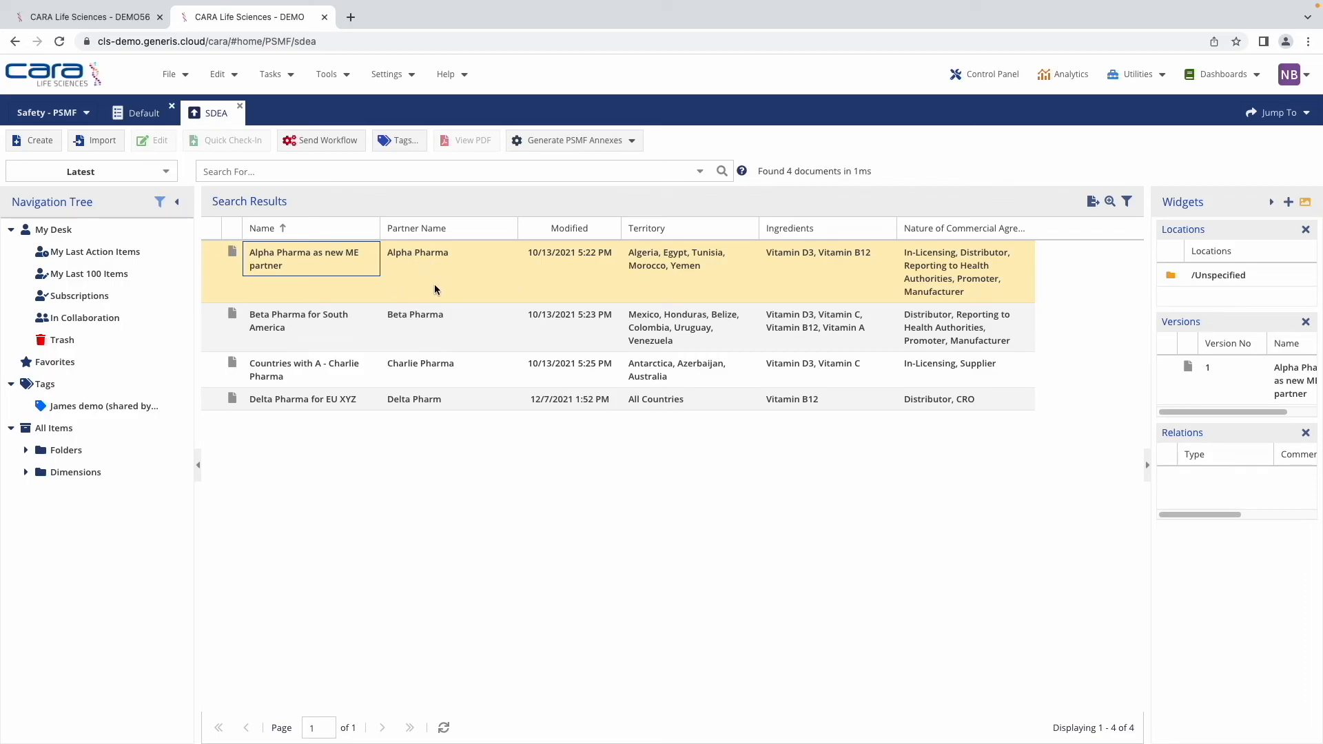
Step: Generate PSMF Annex B1, confirm its creation, and leave full-screen mode
left_click(632, 143)
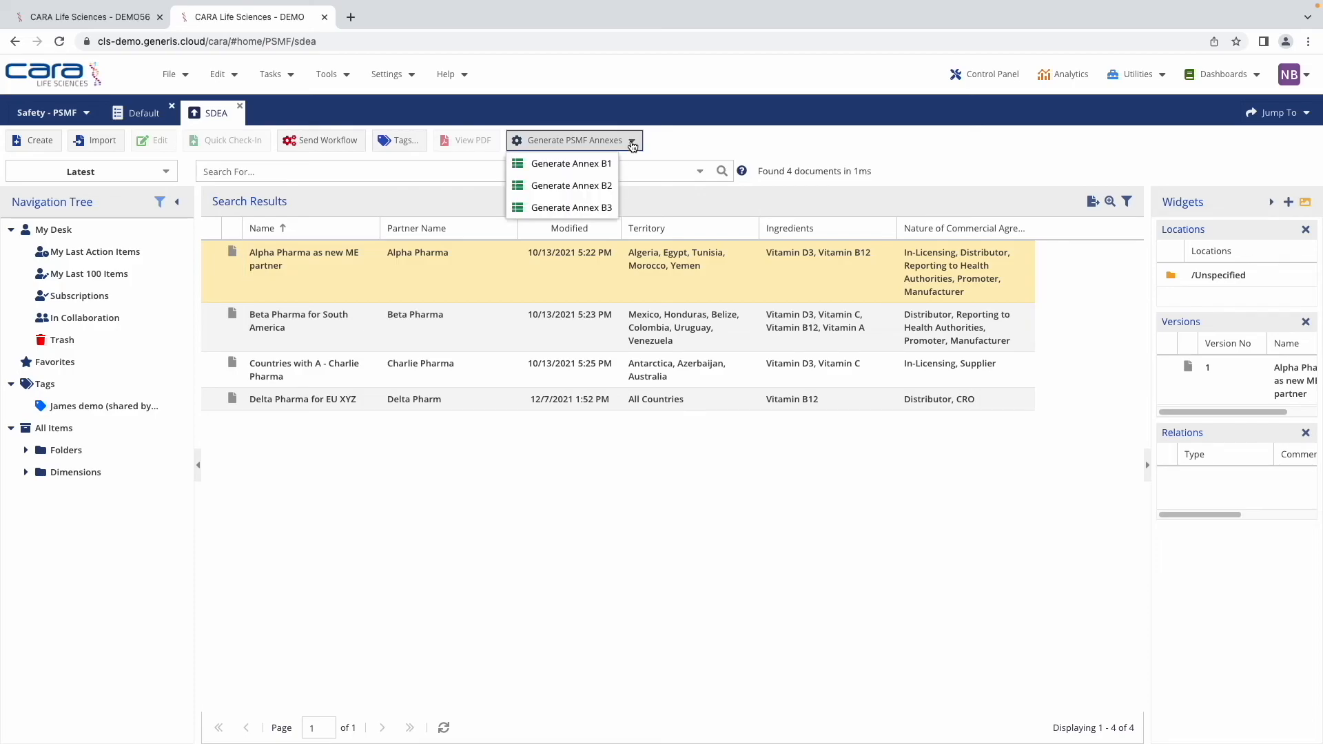
left_click(604, 167)
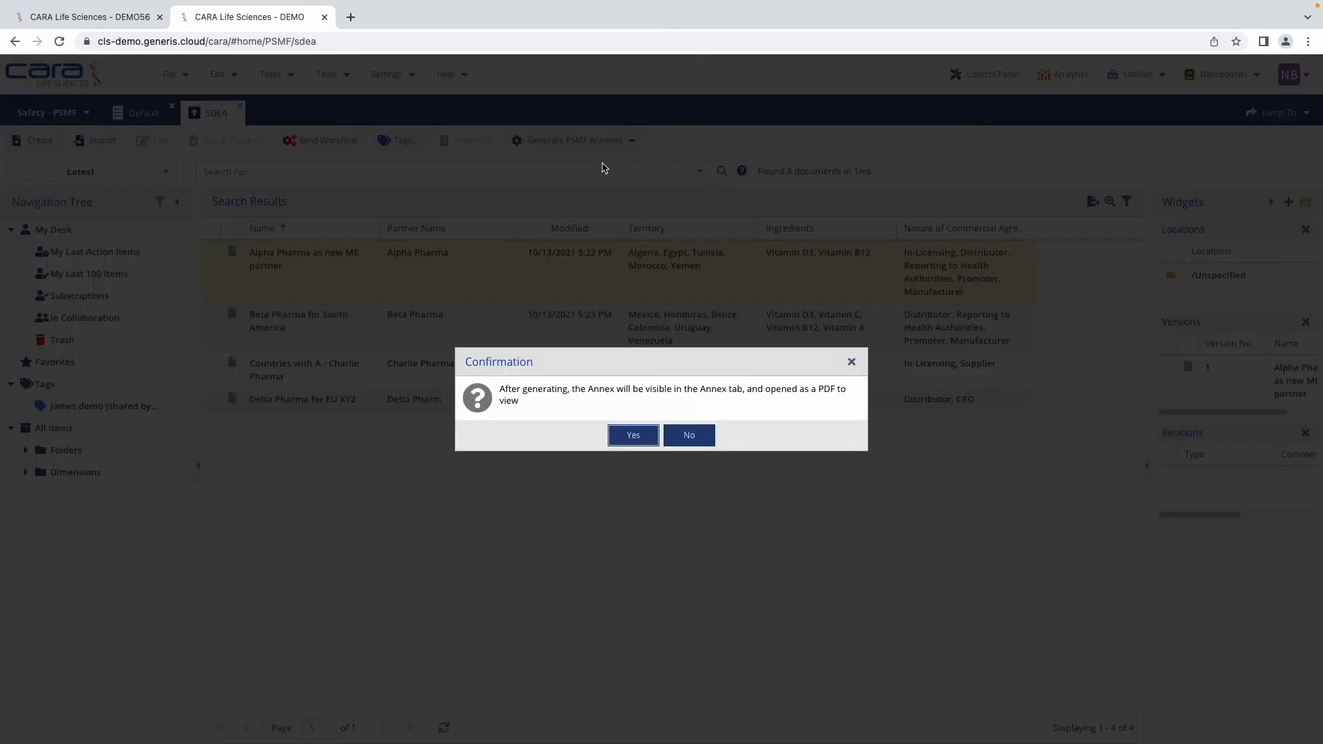
left_click(634, 443)
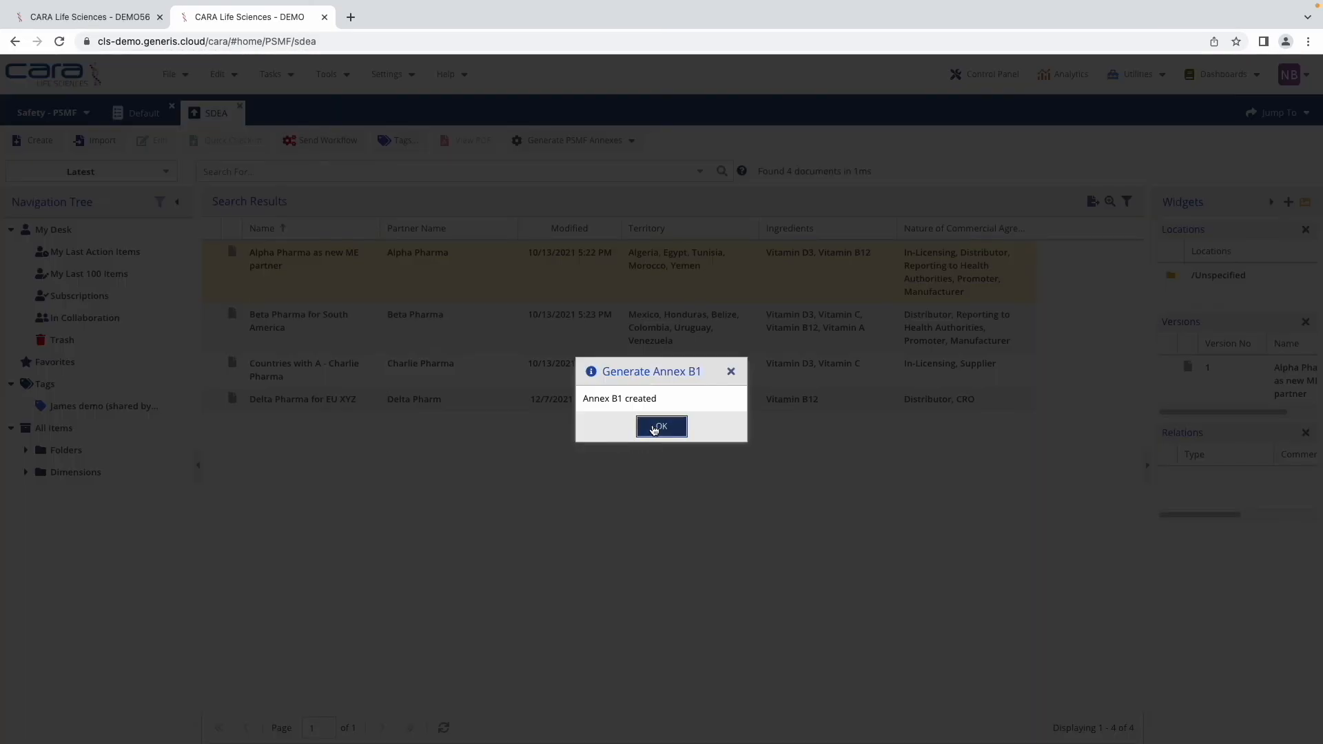
left_click(653, 428)
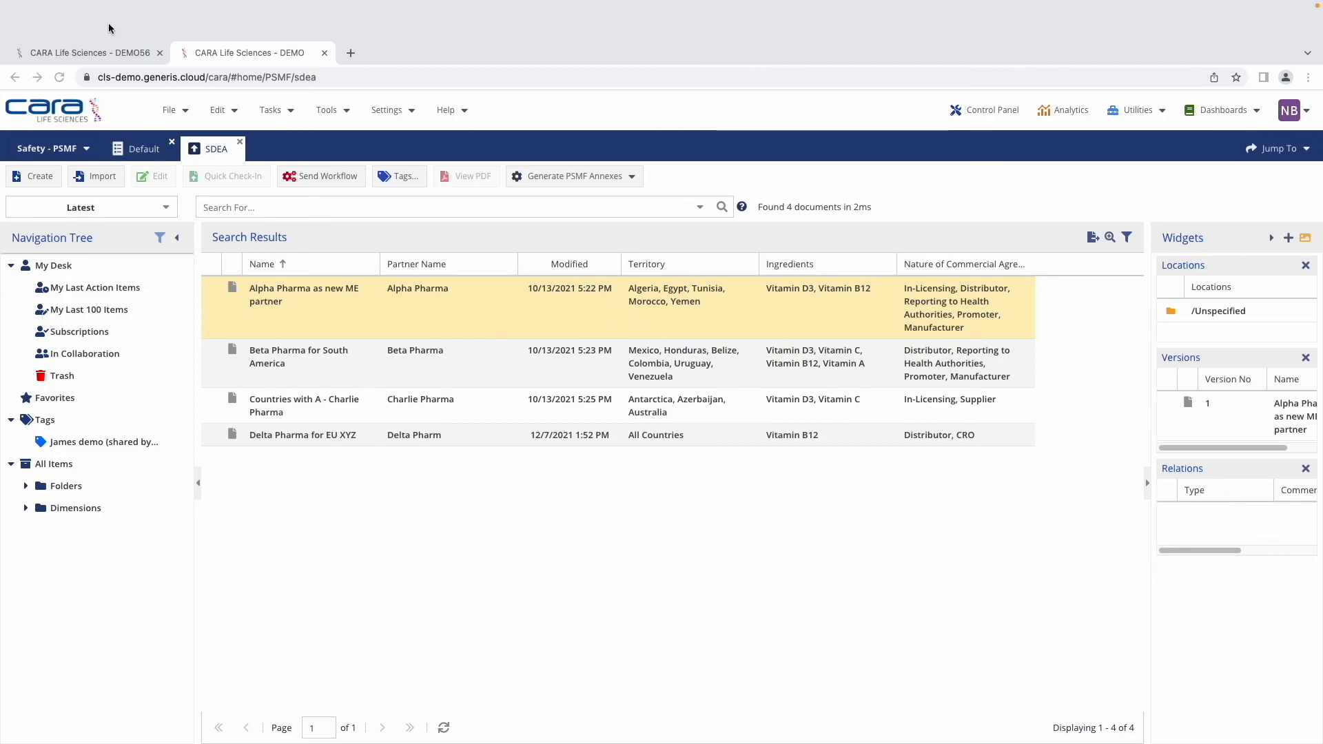
mouse_move(37, 3)
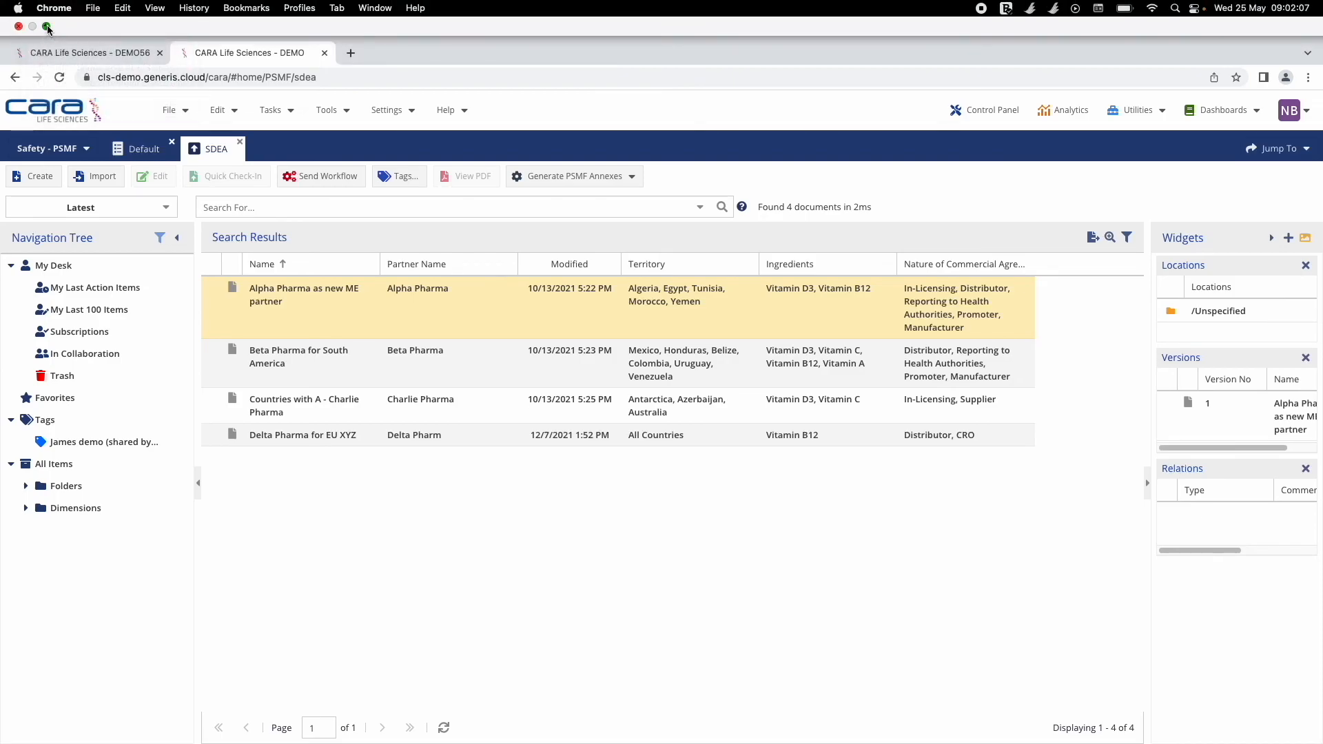
left_click(47, 27)
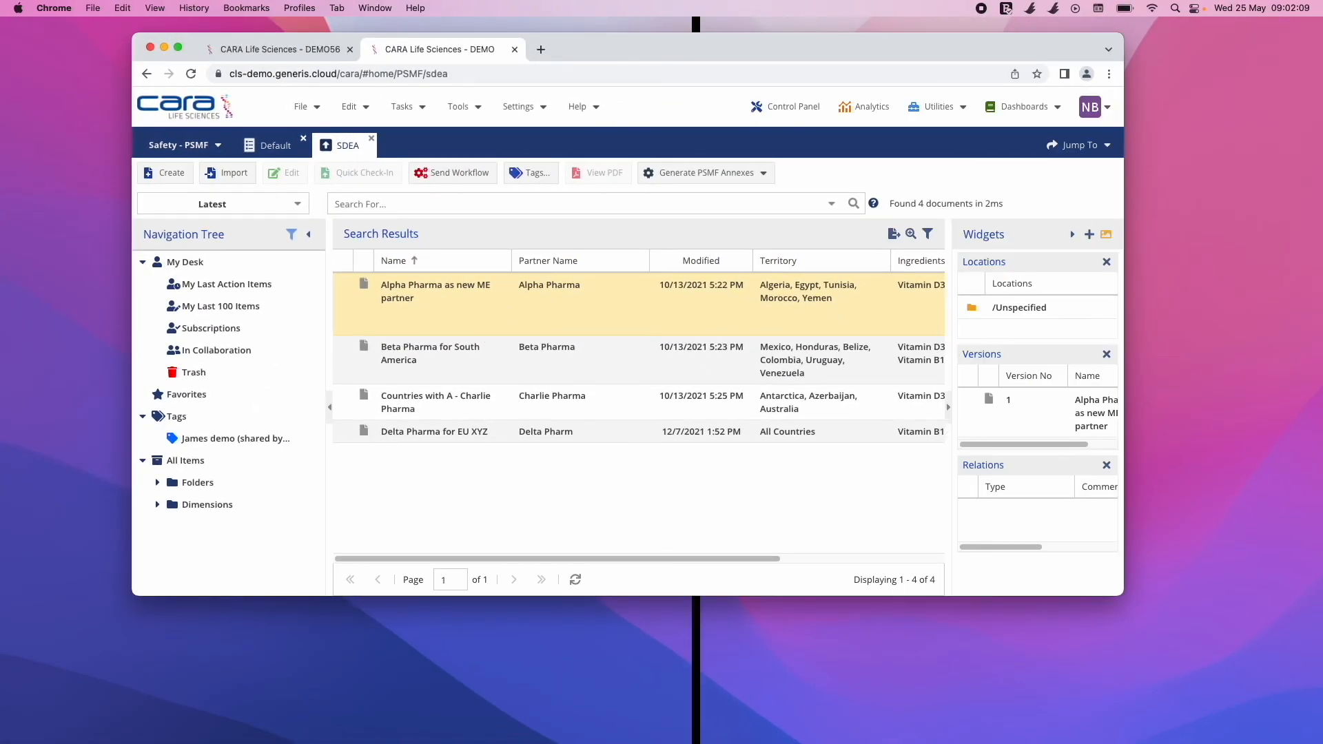
Step: Bring the PSMF Annex B.1.pdf Preview window into view and make it full screen
left_click_drag(1322, 115, 490, 112)
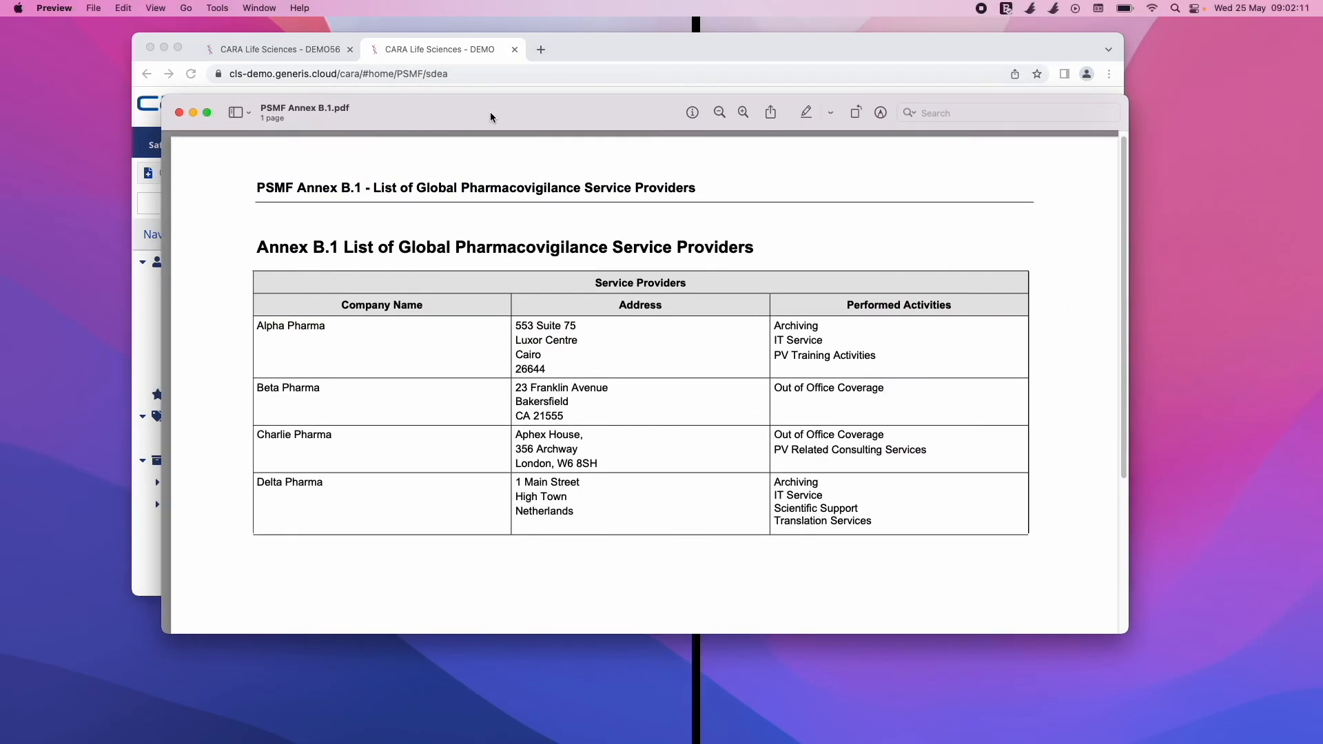
left_click(208, 113)
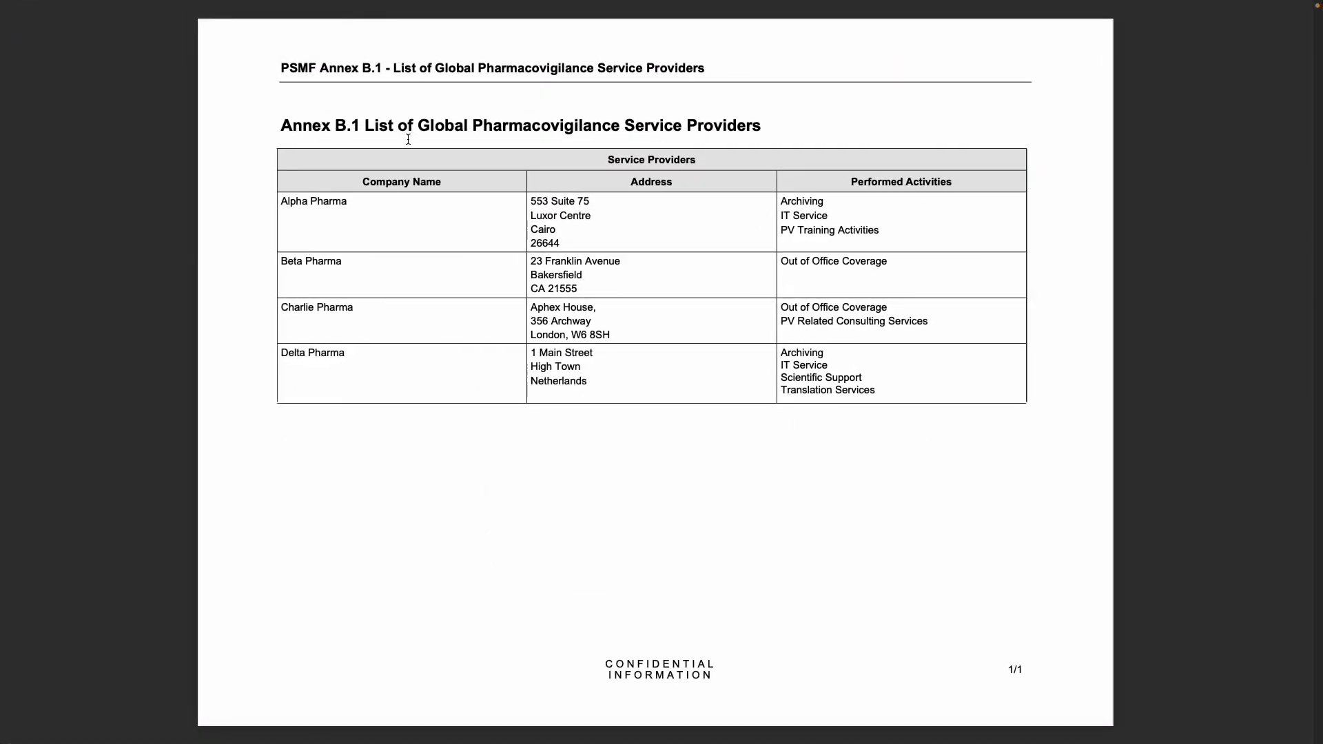